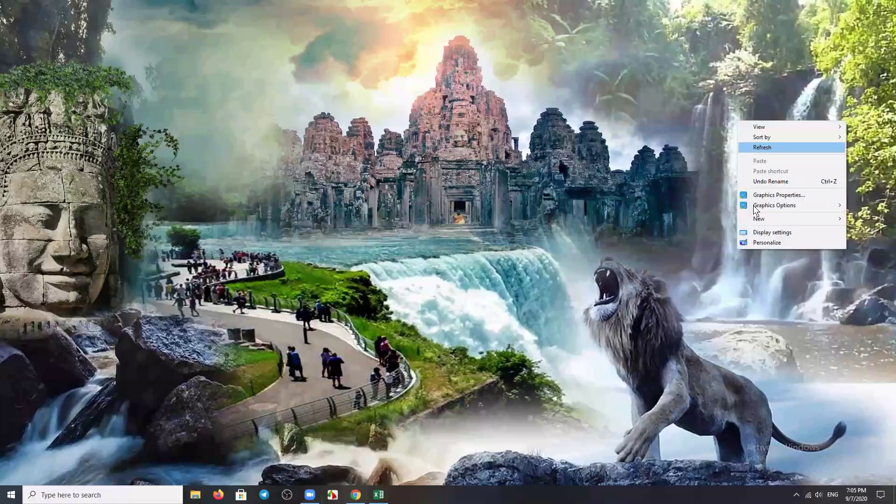
- Close the desktop context menu and scroll through the Start menu's app list
key(Return)
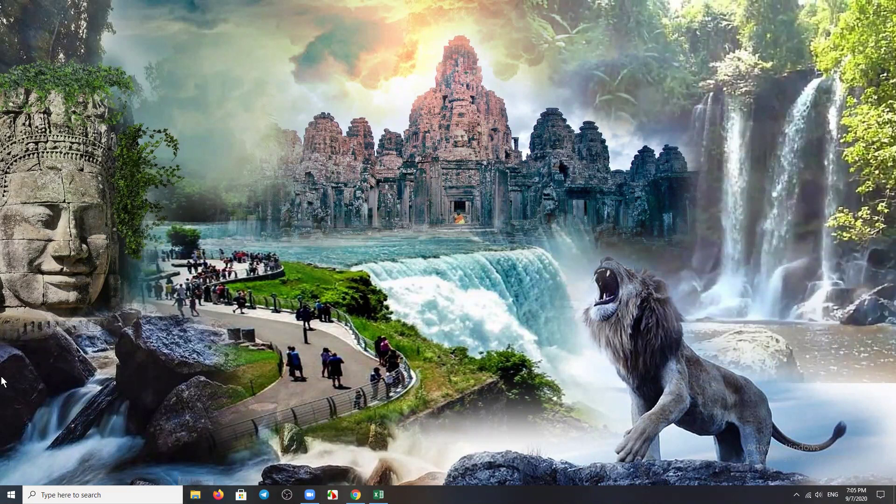
click(11, 494)
scroll(82, 372, down, 1)
scroll(83, 372, down, 2)
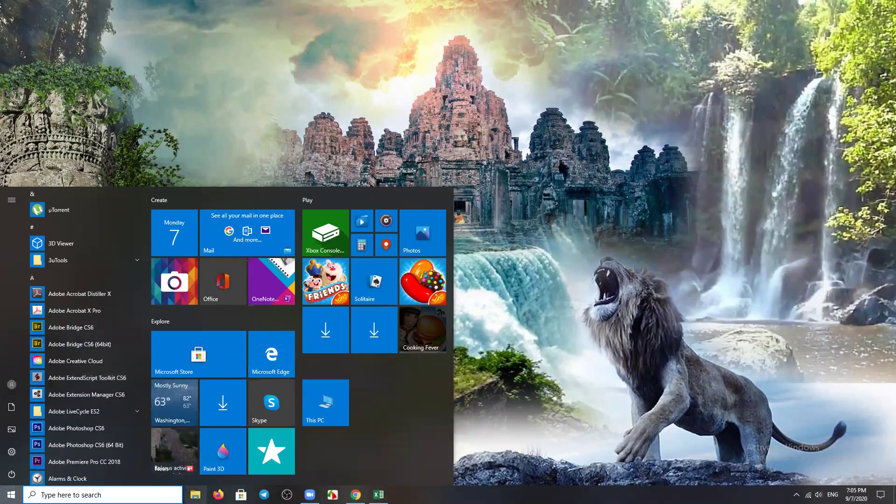
- Launch Adobe Photoshop CS6 (64 Bit) from the Start menu app list
click(92, 450)
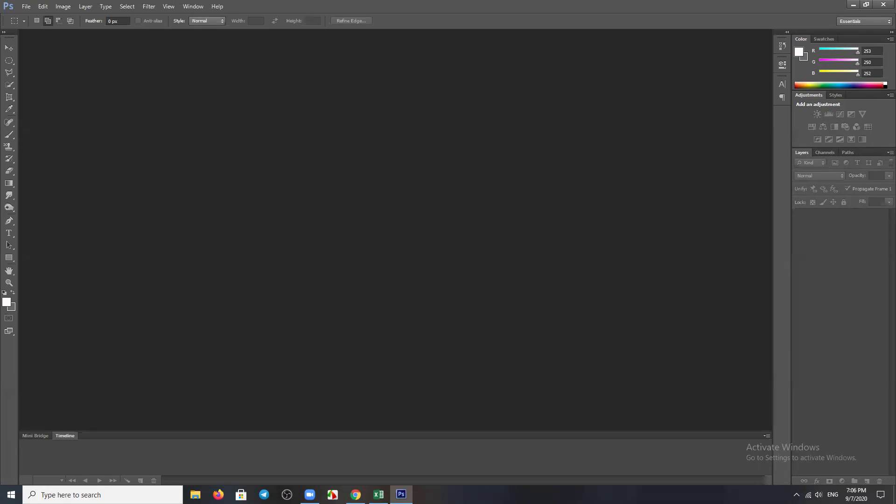
- In File Explorer, choose Properties from This PC's shortcut menu
click(195, 495)
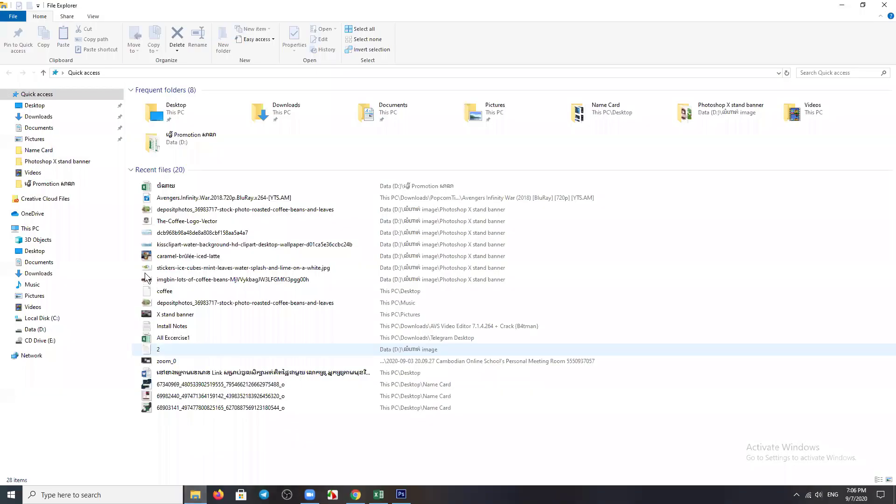
right_click(41, 232)
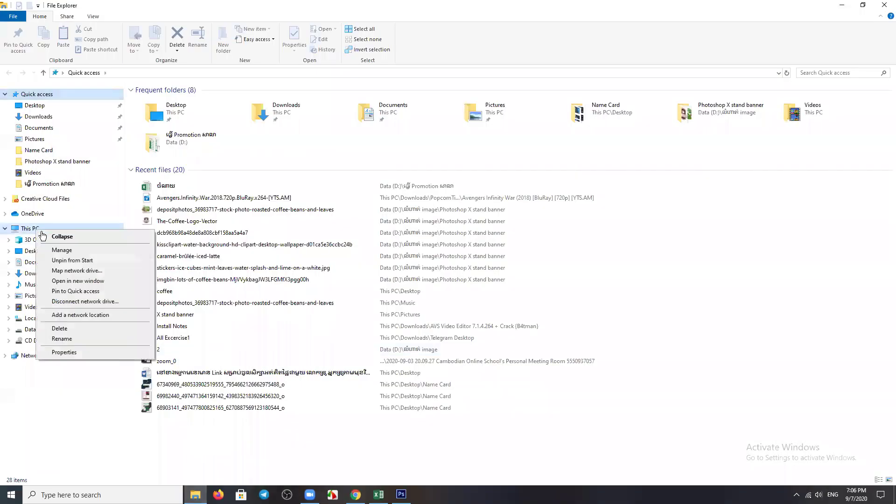
click(86, 363)
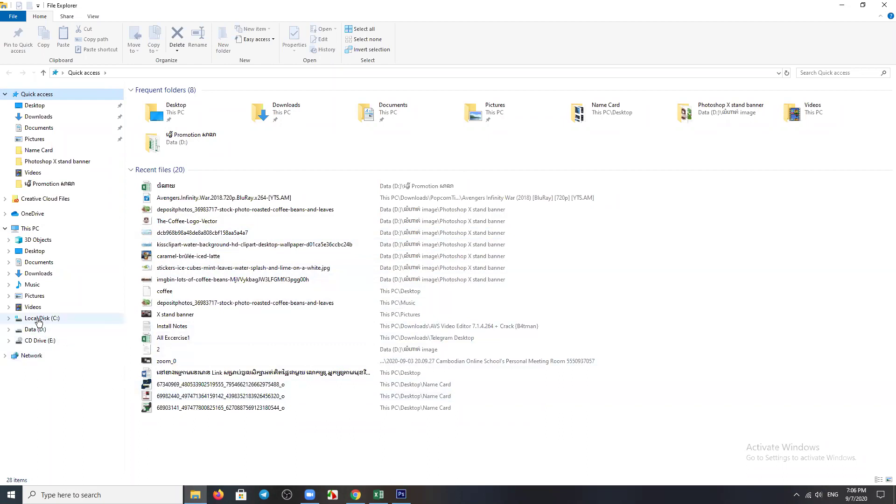
right_click(43, 230)
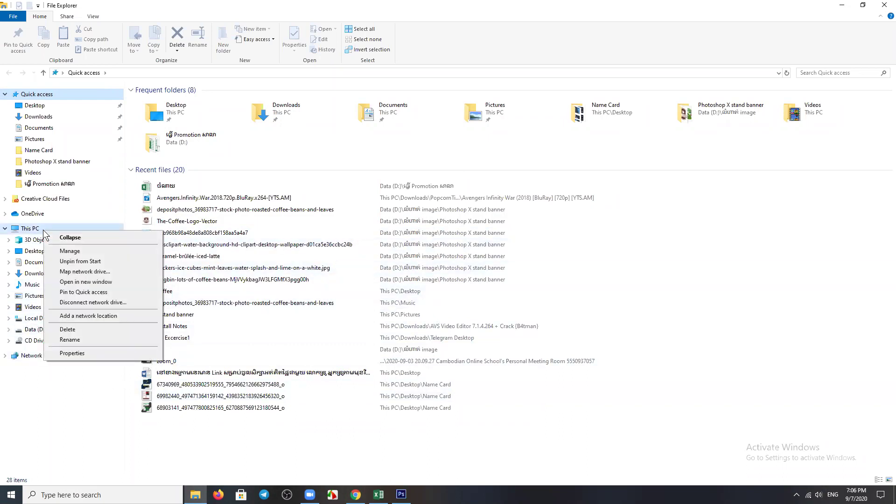
click(72, 354)
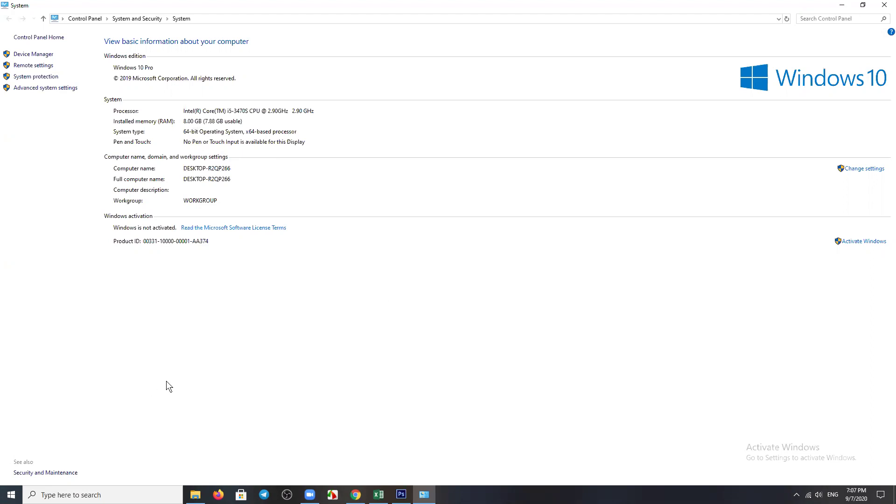
- Run dxdiag from the Win+R Run box, centred on screen
key(super+r)
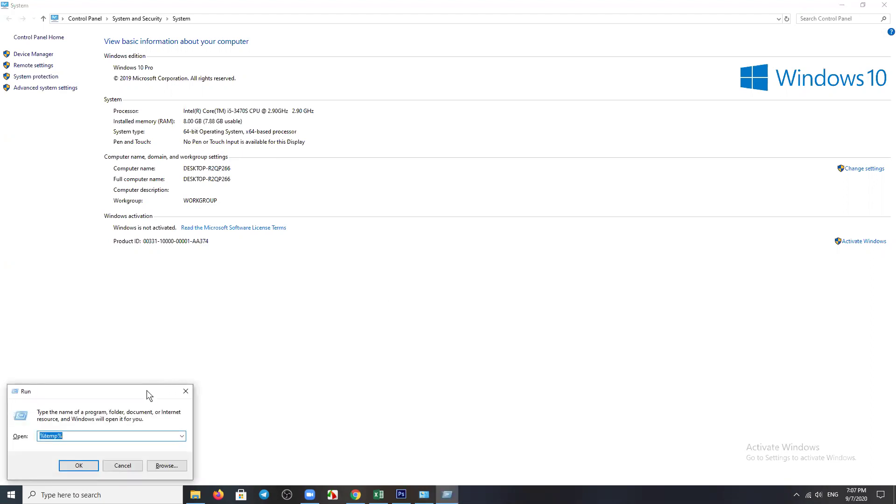
drag(147, 391, 484, 262)
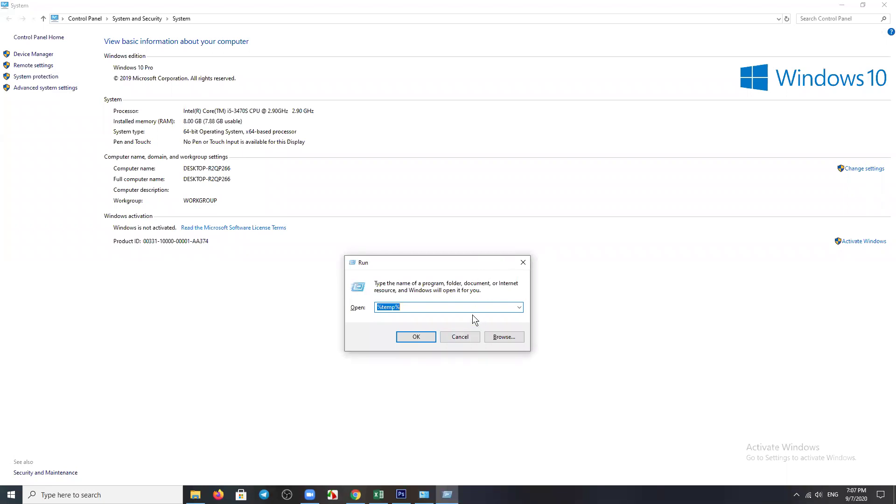
text(d)
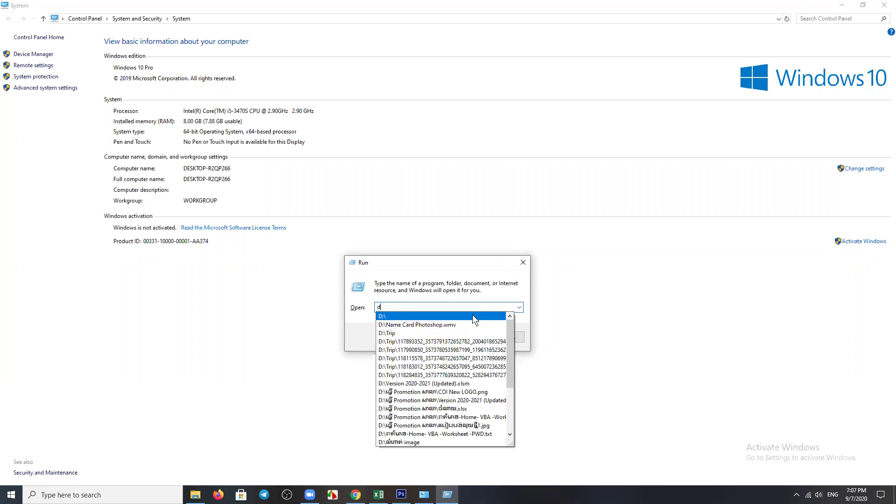
text(xdiag)
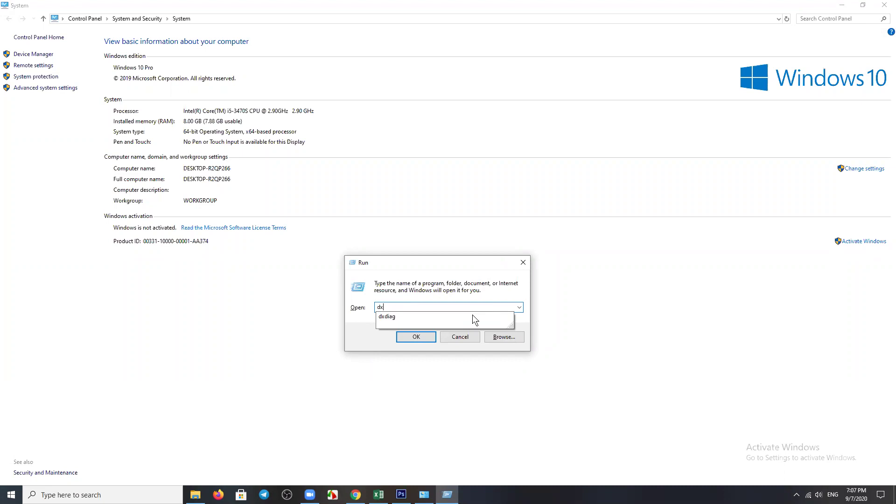
key(Down)
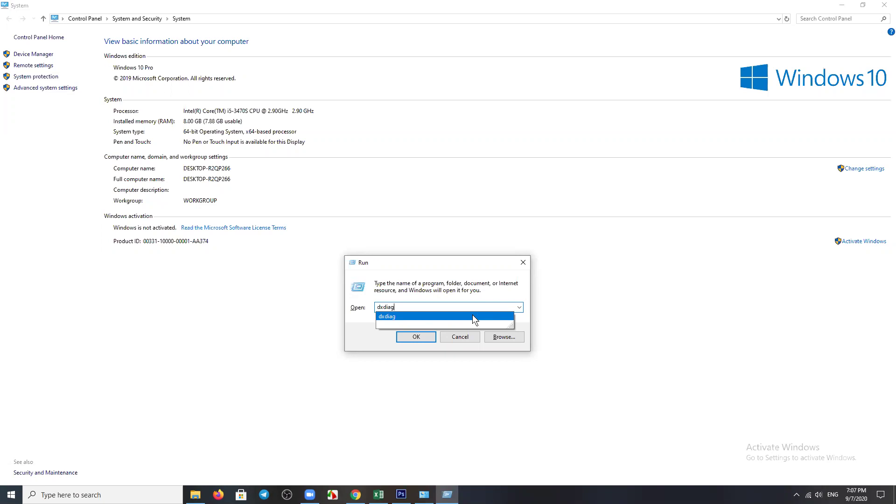
key(Return)
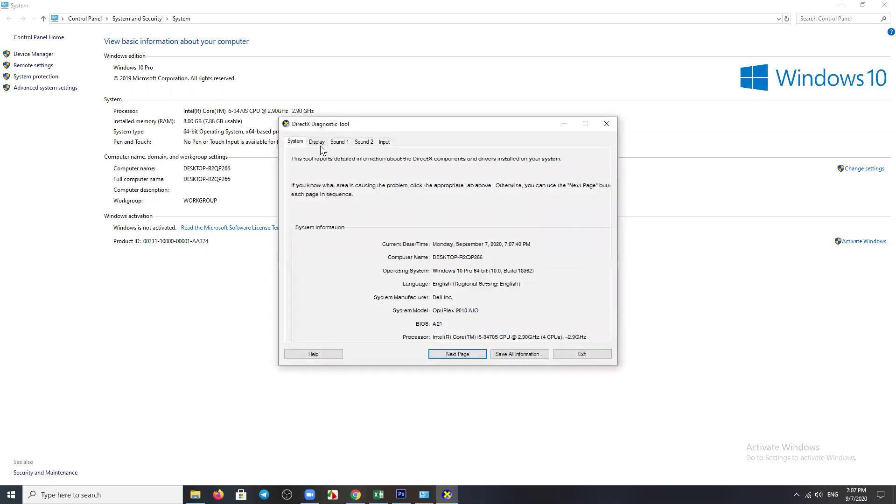
- Check Intel HD Graphics with 1792 MB on the Display page, then close DirectX Diagnostic Tool
click(317, 142)
click(292, 143)
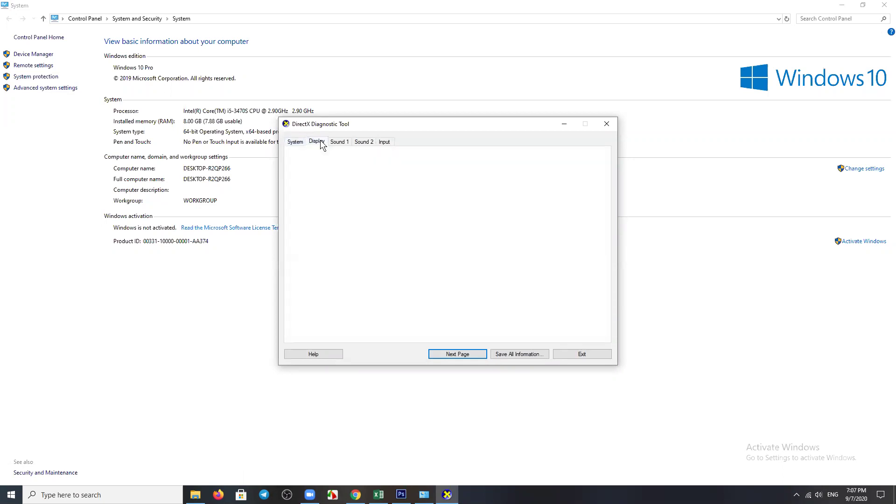
click(321, 142)
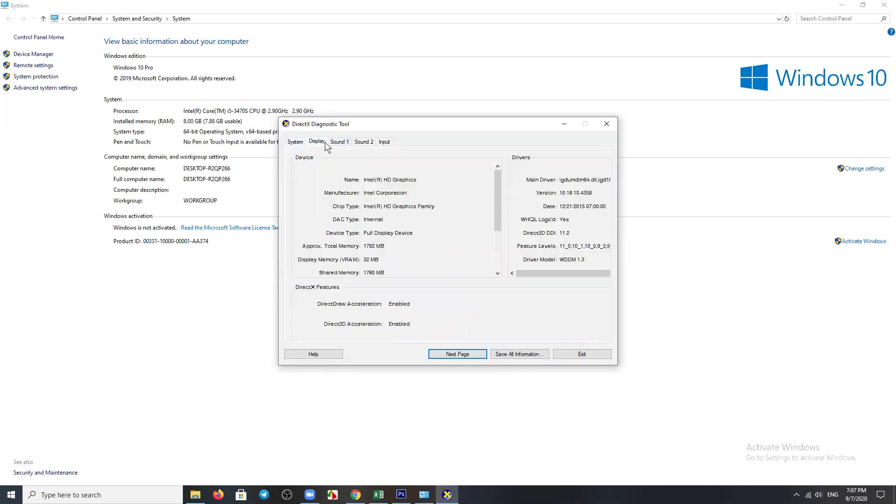
click(317, 142)
click(607, 125)
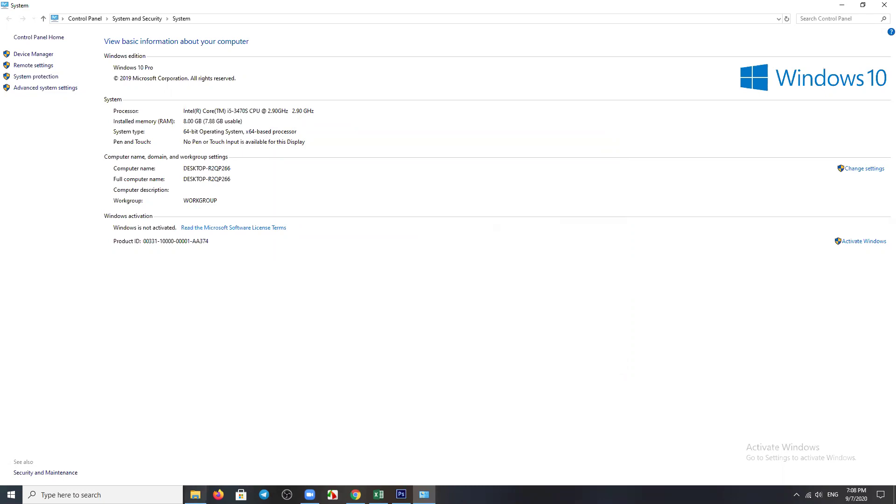
- Show This PC's folders and drives in File Explorer, then return to Photoshop
click(195, 495)
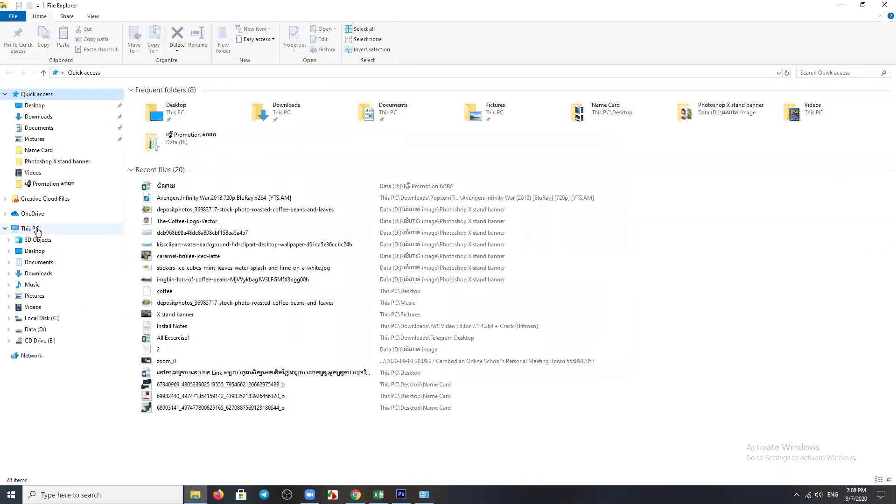
click(31, 229)
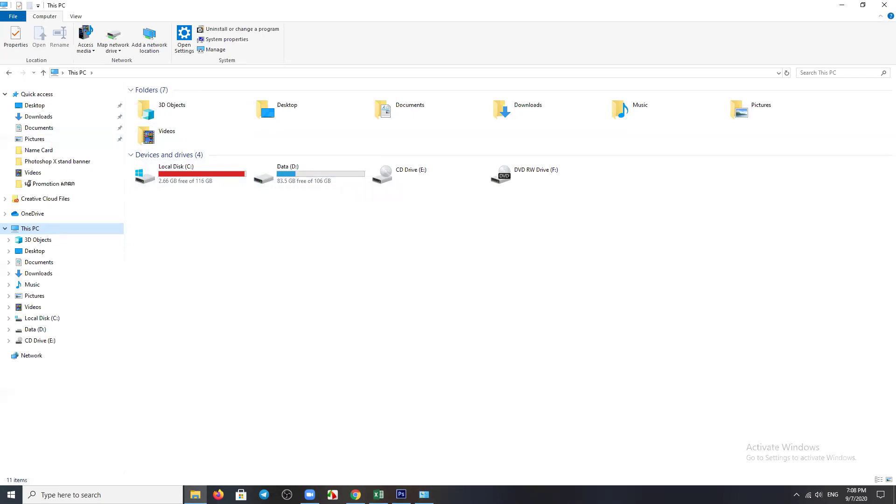
click(401, 495)
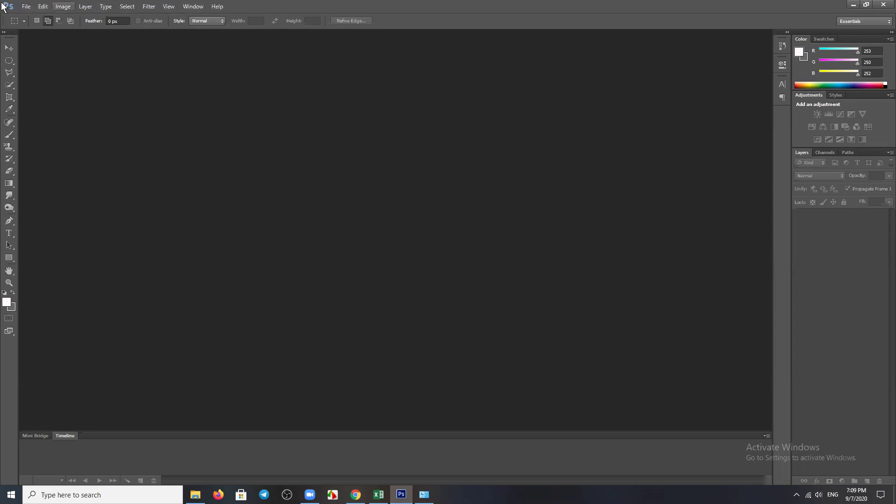
- Browse the File, Edit, Image and Filter menus, ending on the File menu
click(25, 6)
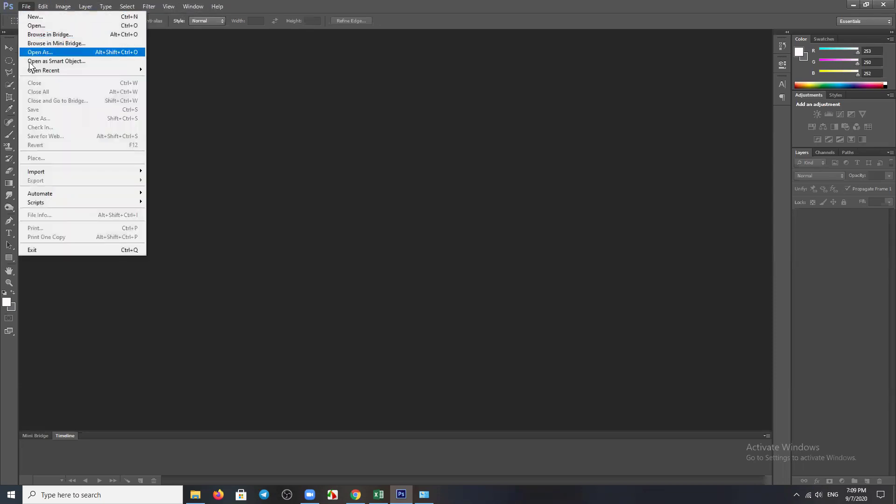
click(45, 9)
click(63, 6)
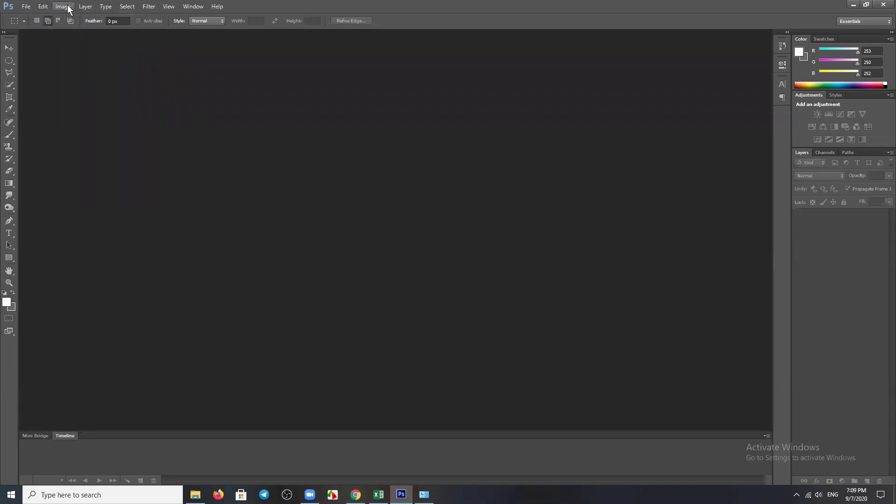
click(200, 226)
click(155, 5)
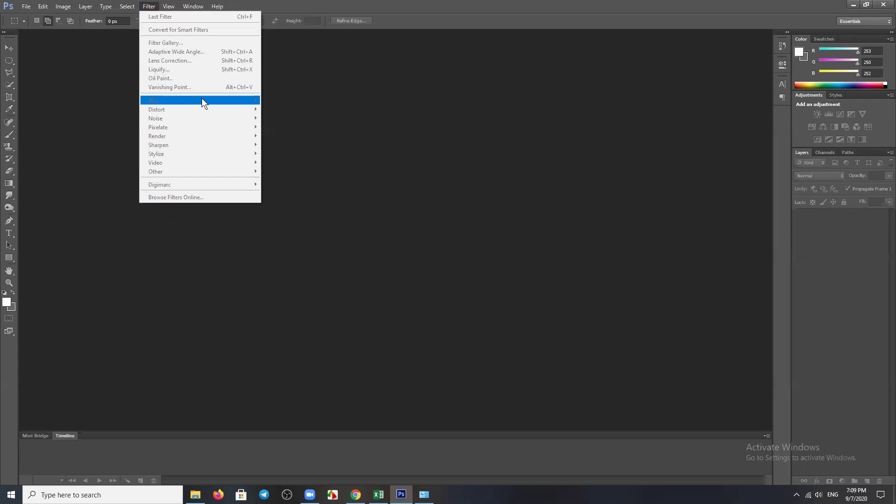
click(388, 336)
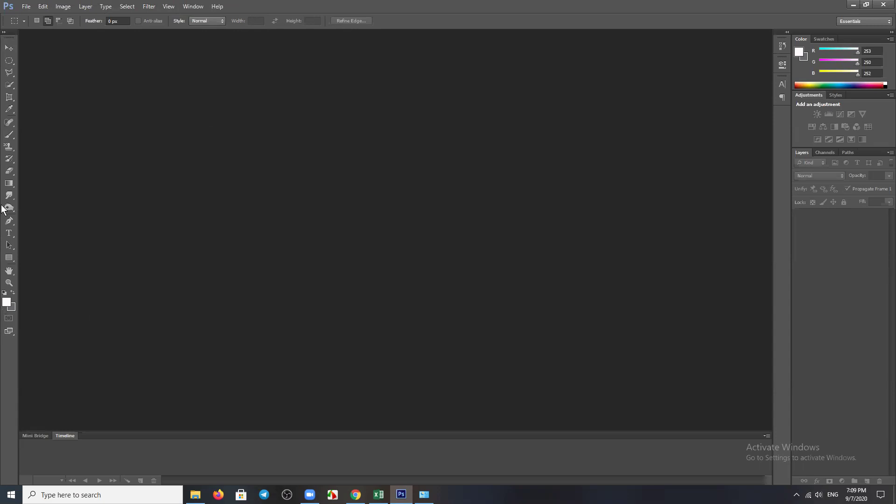
click(25, 7)
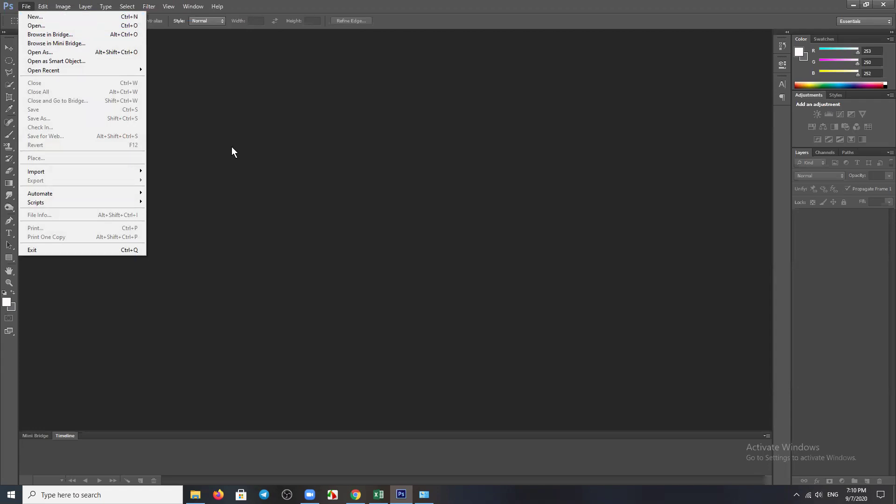
- Cancel a new 720 × 960 px document and show the File menu's recent files
click(62, 15)
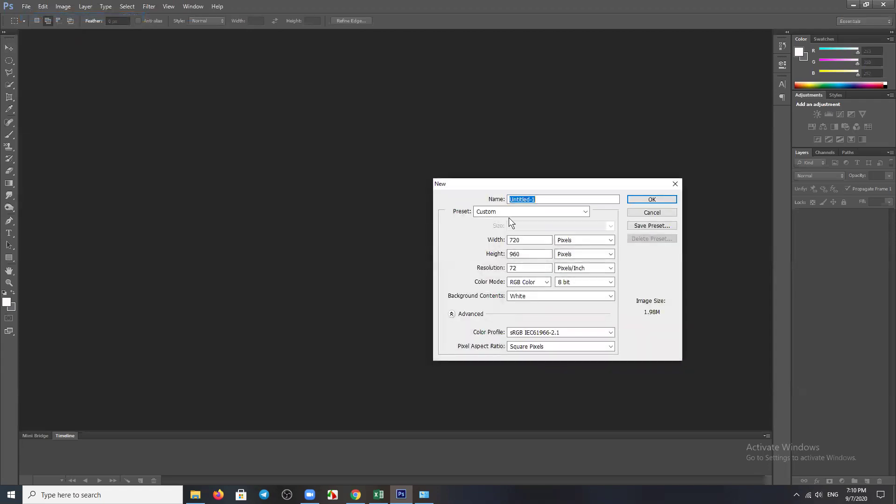
drag(540, 183, 440, 192)
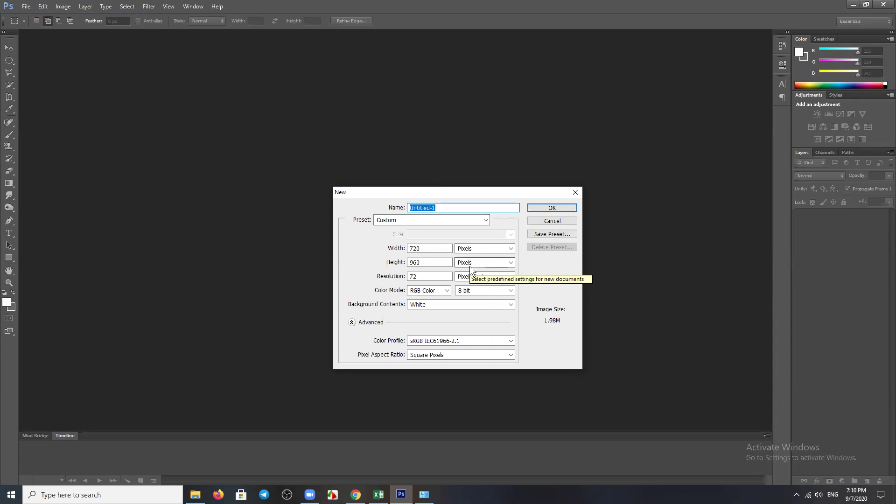
double_click(434, 248)
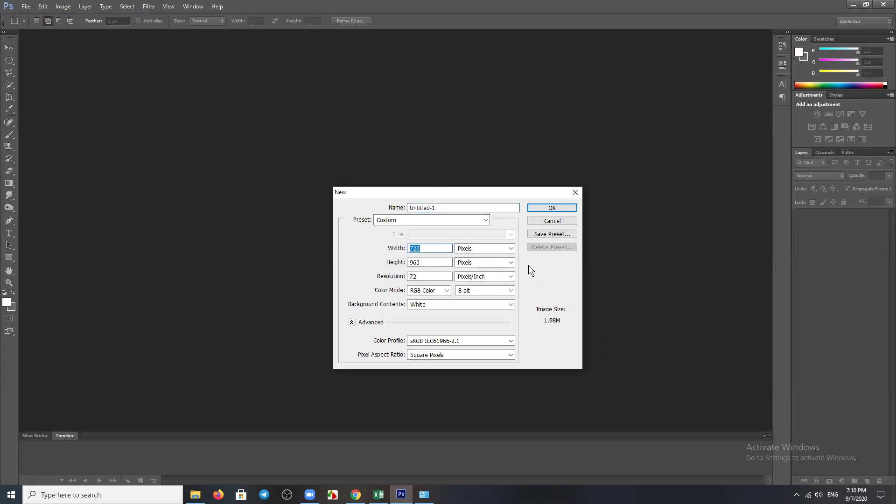
click(559, 223)
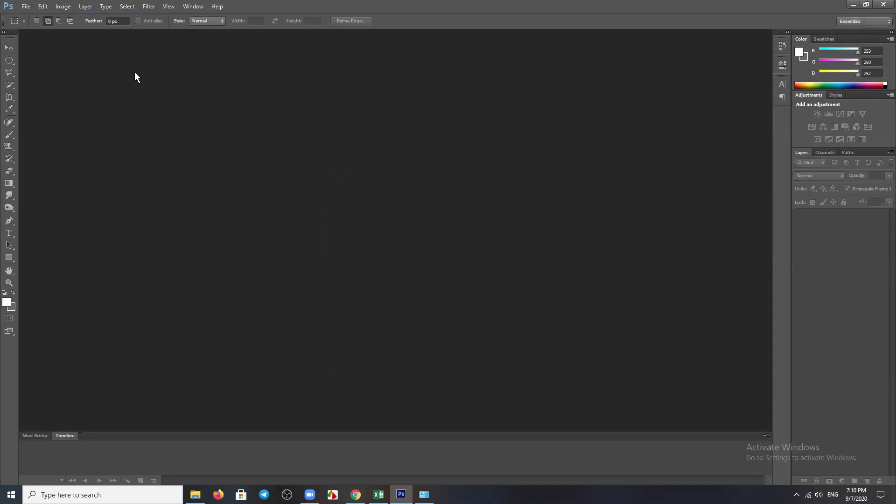
click(26, 7)
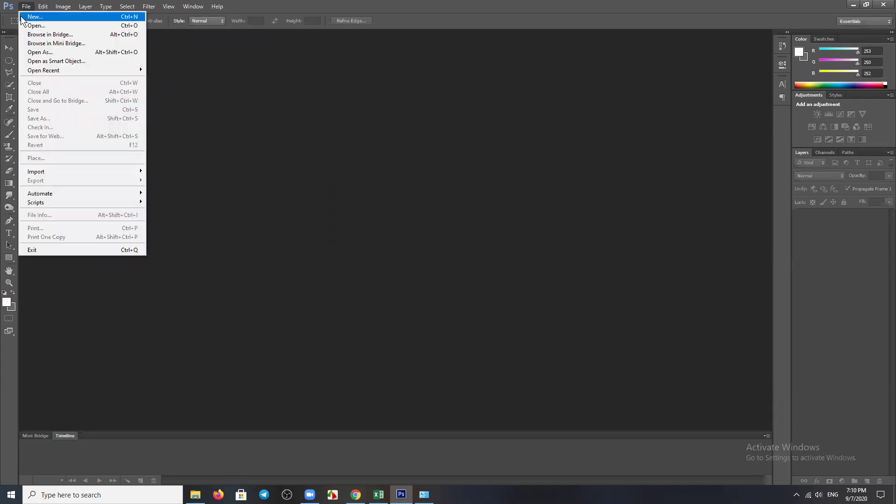
mouse_move(44, 70)
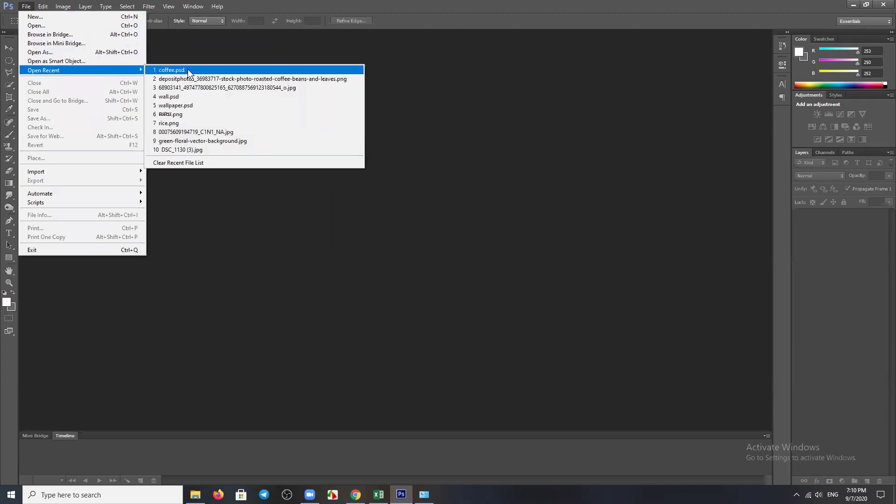
- Open recent coffee.psd, adjust the zoom, and select the Move tool
click(187, 70)
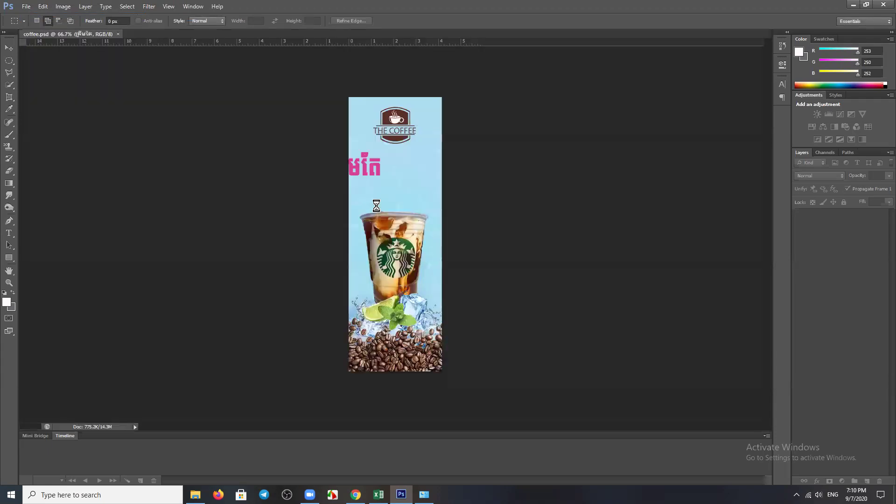
key(ctrl+plus)
key(ctrl+plus)
key(ctrl+minus)
key(ctrl+minus)
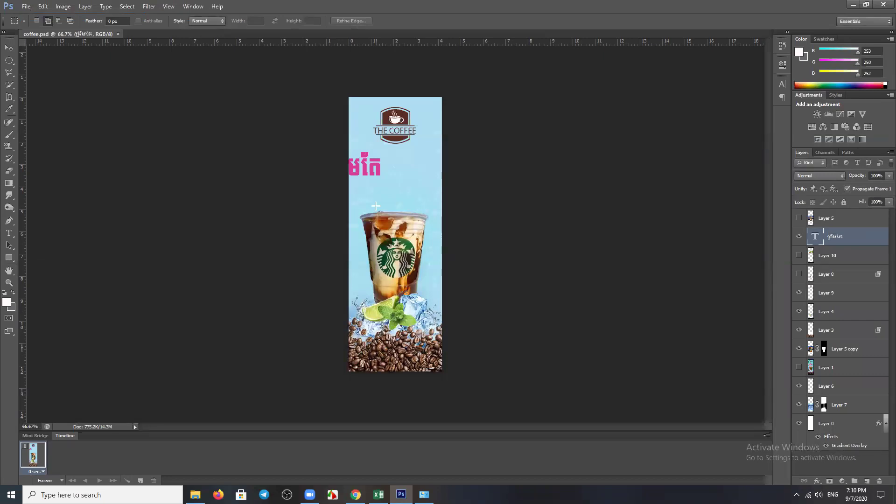
click(9, 48)
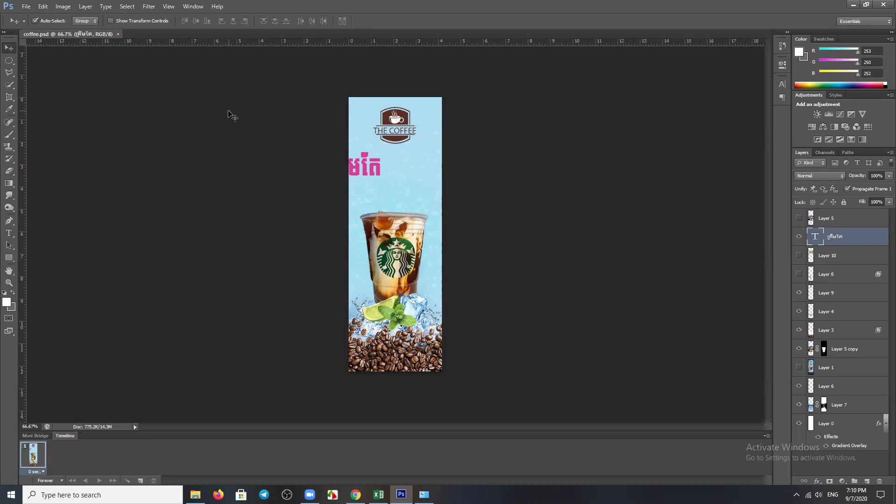
- Start a new document and enter 300 for its width and height
click(26, 7)
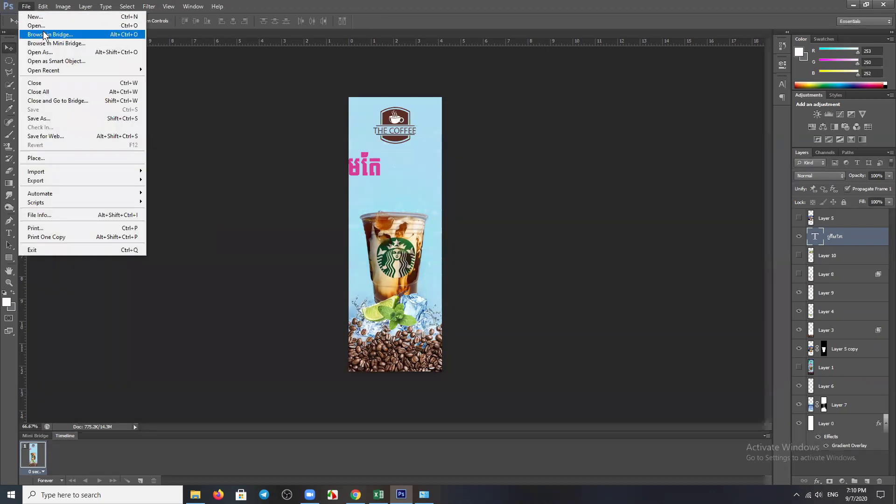
click(29, 17)
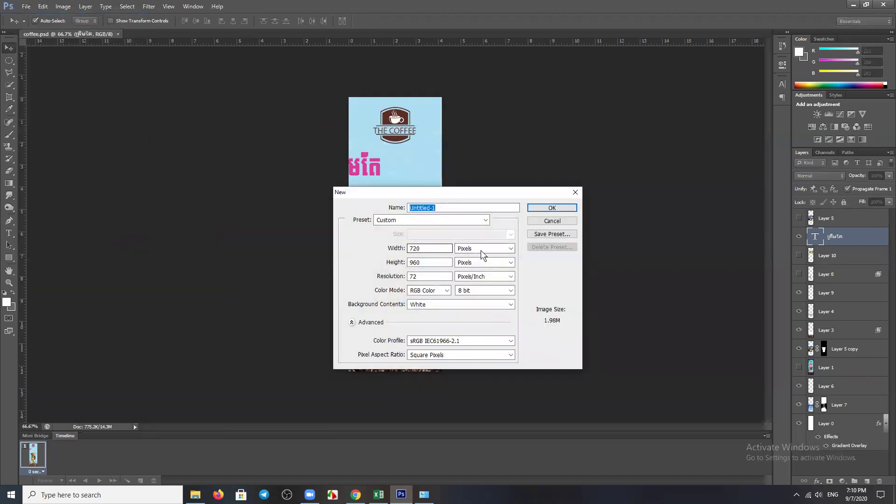
click(426, 251)
click(379, 251)
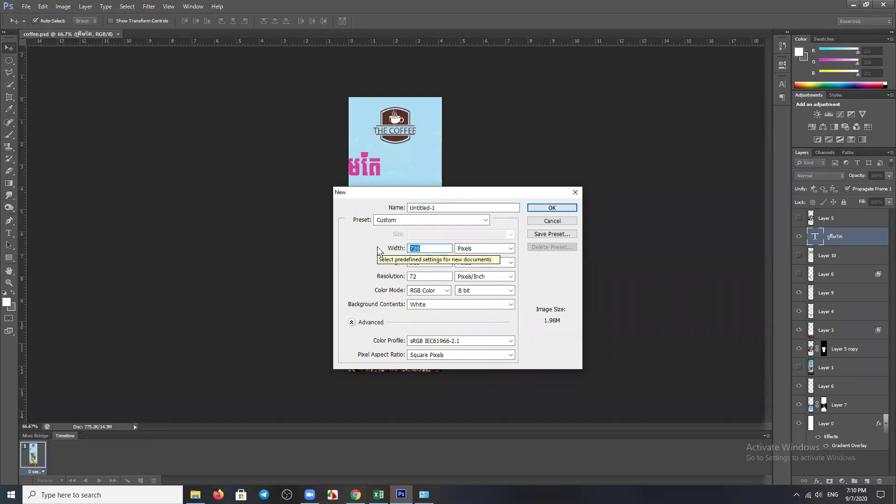
text(300)
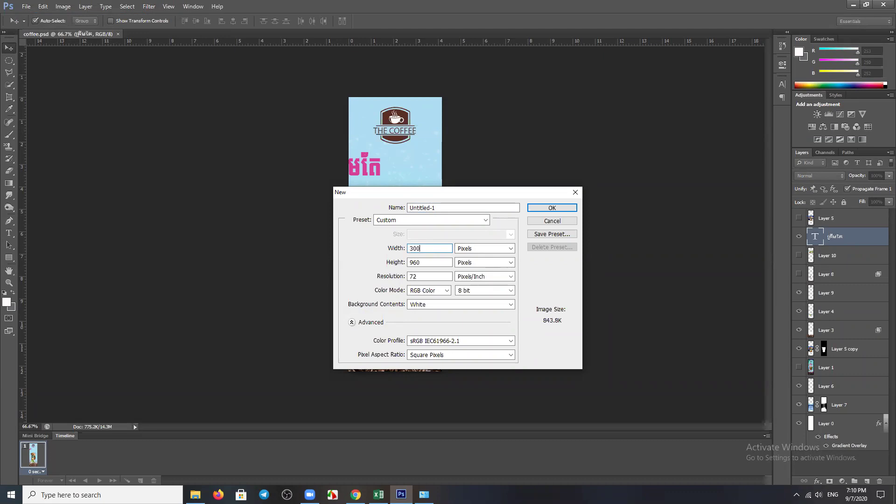
double_click(427, 264)
text(300)
- Switch the size units to Centimeters and set the canvas to 10 × 10 cm
click(472, 249)
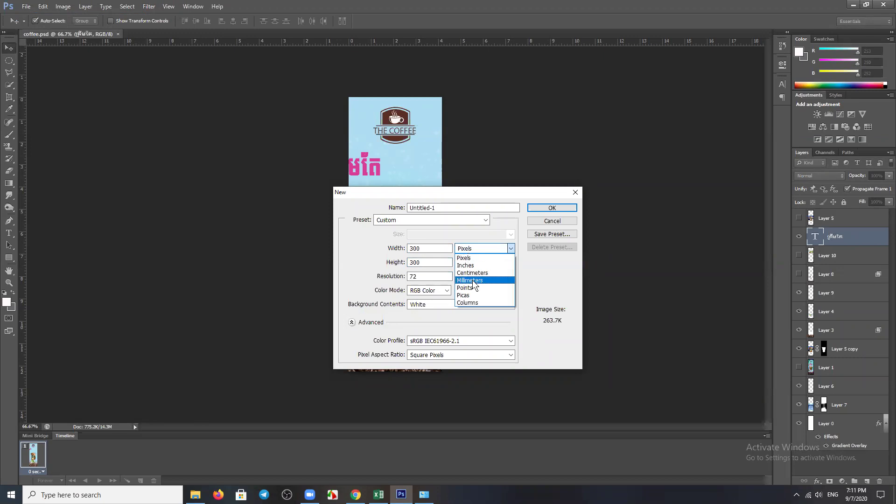
click(474, 274)
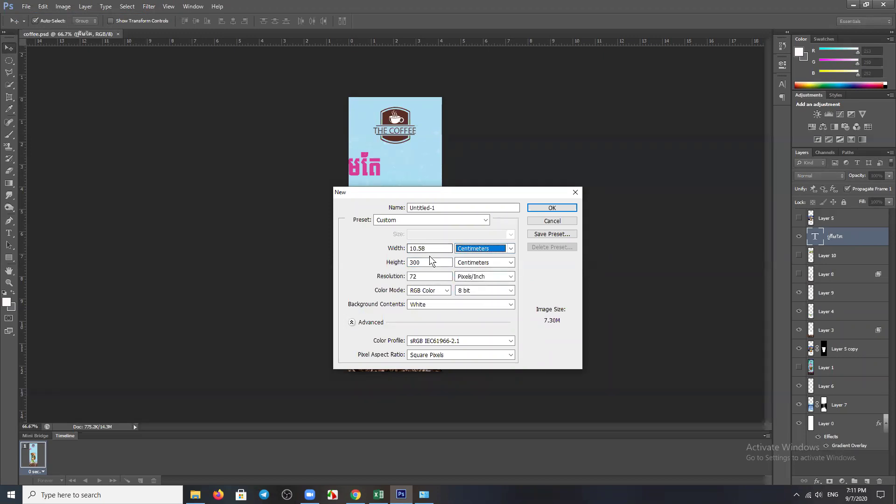
drag(418, 248, 400, 248)
click(434, 263)
drag(433, 262, 392, 263)
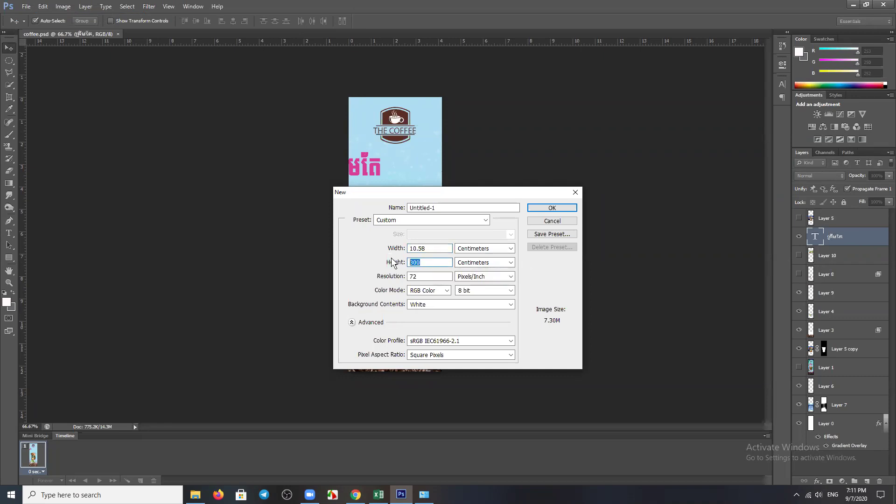
text(1)
text(0)
click(438, 249)
key(BackSpace)
key(BackSpace)
key(BackSpace)
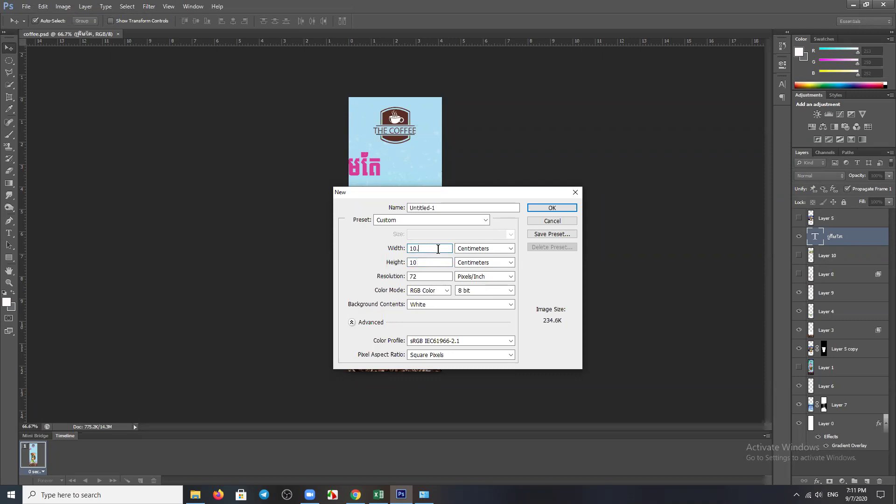
- Name the document logo, keep 72 ppi and RGB Color, and create it
drag(457, 208, 390, 210)
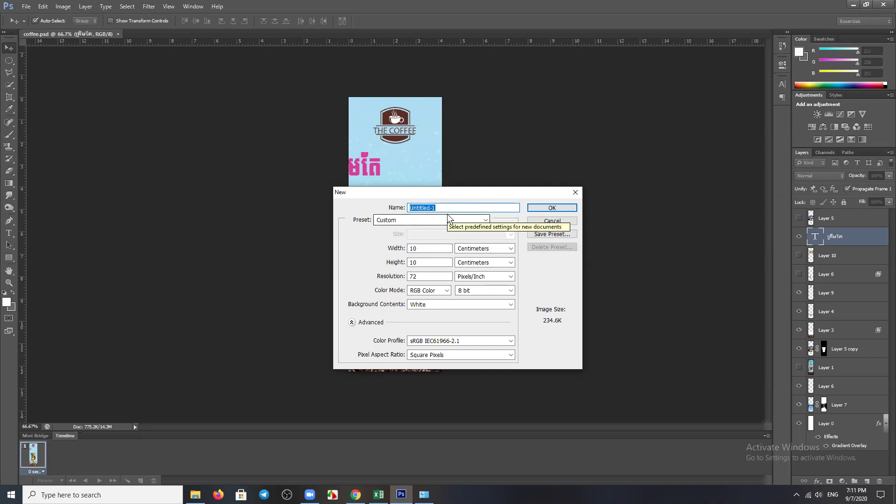
text(logo)
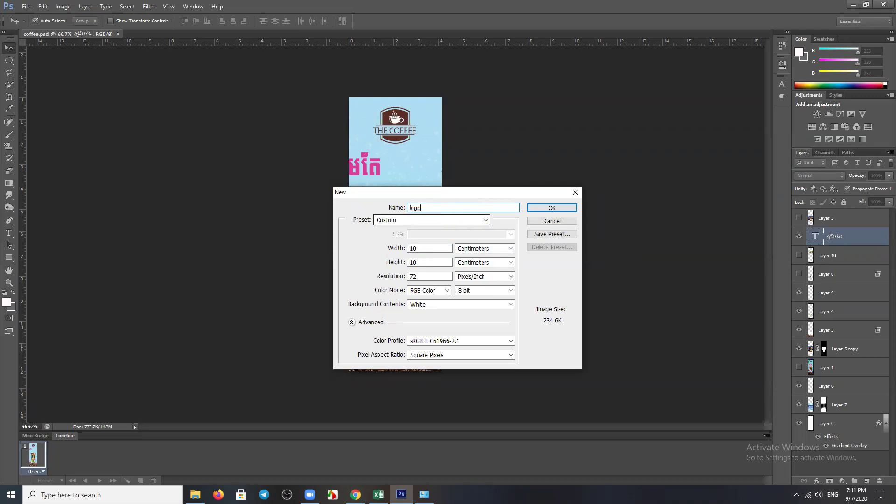
double_click(425, 276)
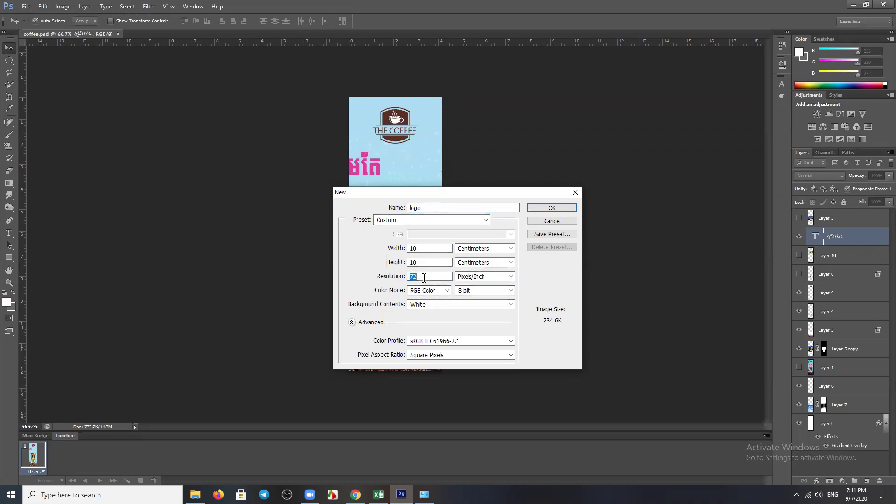
click(435, 294)
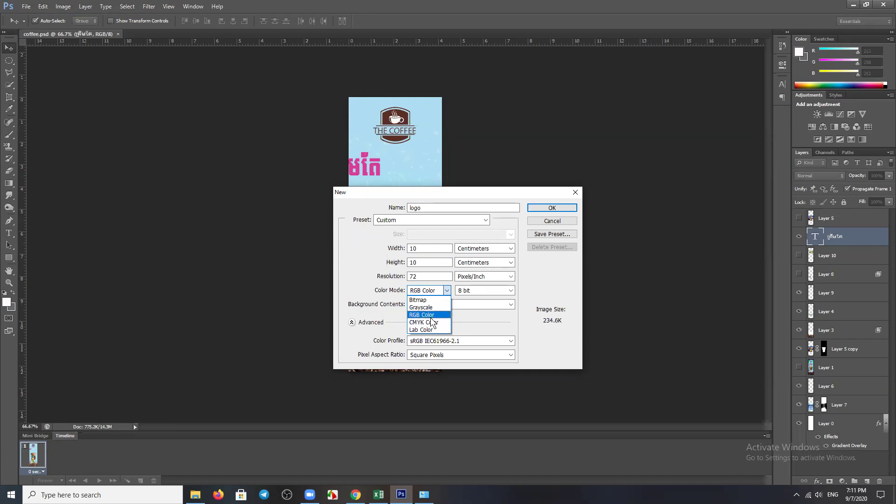
click(432, 317)
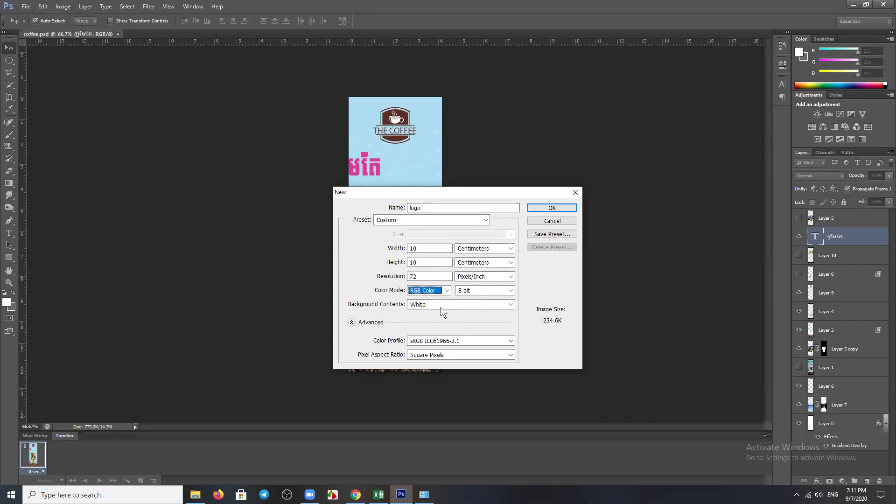
click(552, 208)
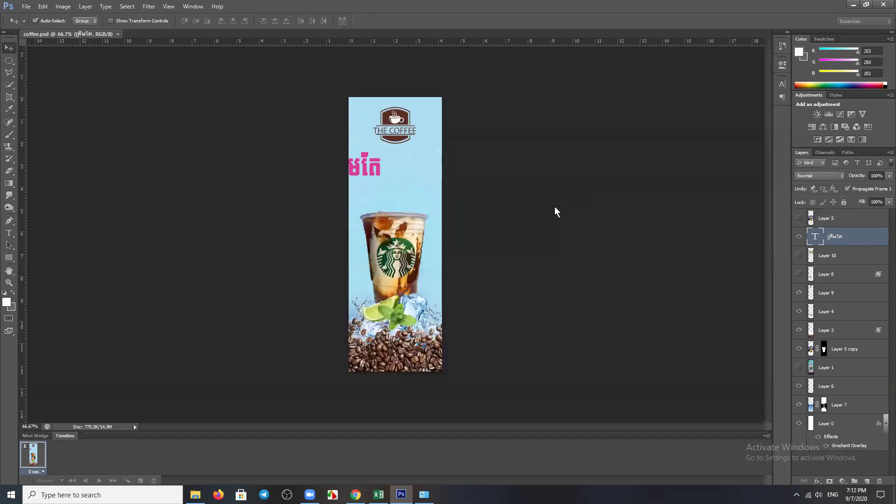
- Close coffee.psd, then zoom the blank logo canvas in and out, ending at 200%
click(118, 34)
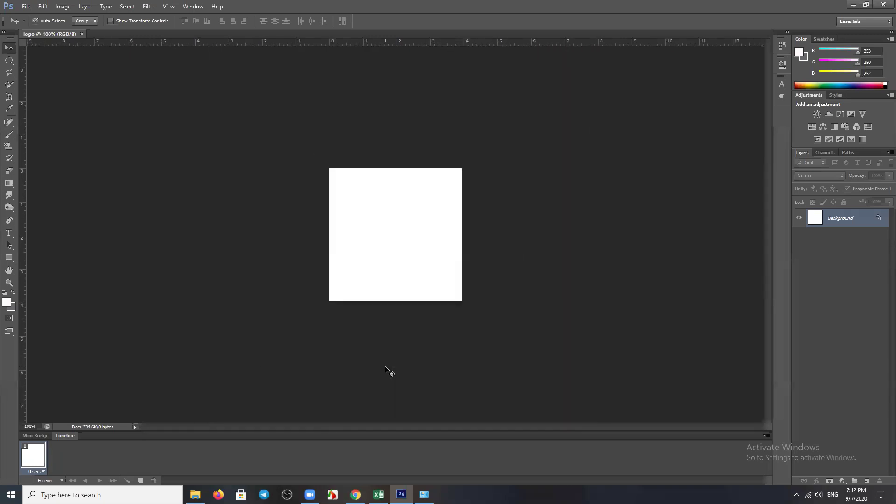
key(ctrl+plus)
key(ctrl+plus)
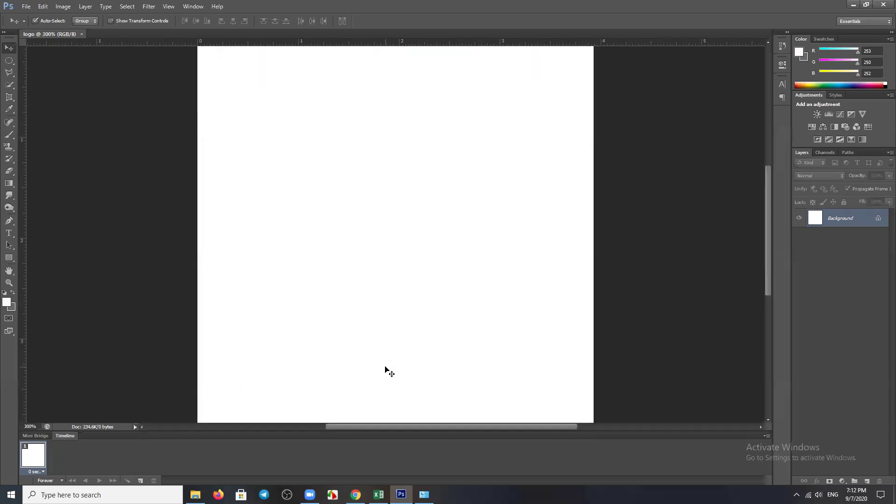
key(ctrl+minus)
key(ctrl+minus)
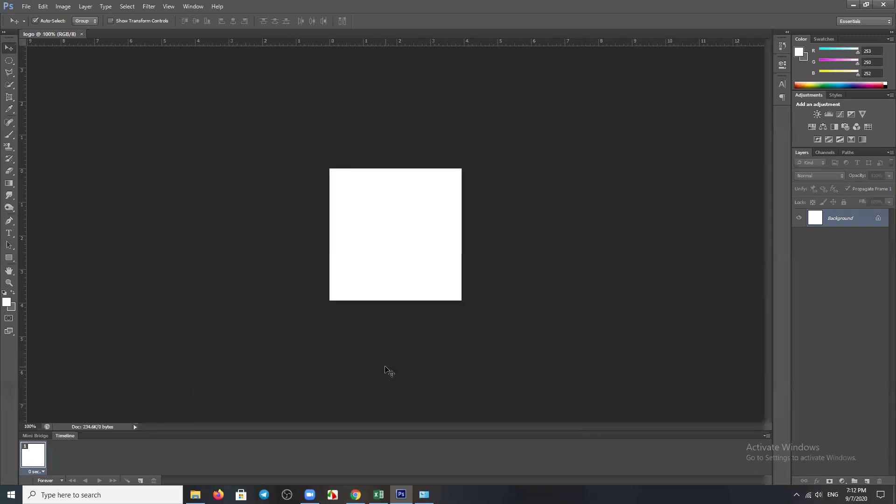
key(ctrl+plus)
key(ctrl+plus)
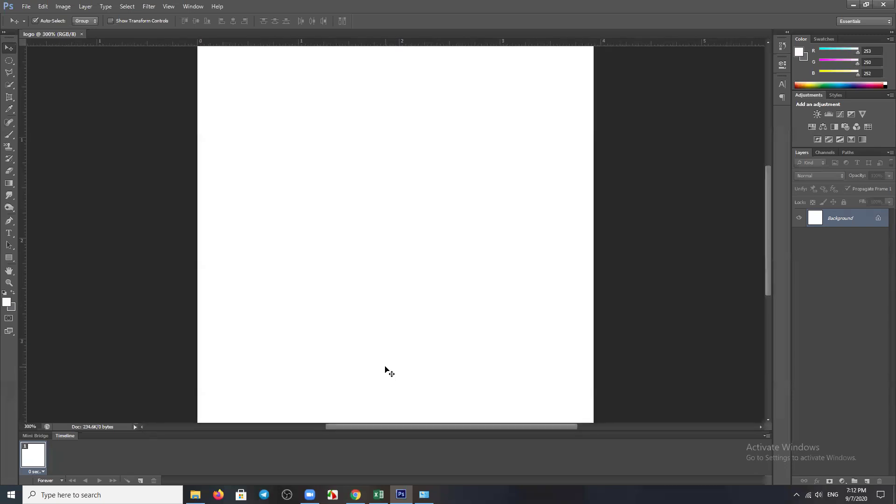
scroll(481, 327, down, 1)
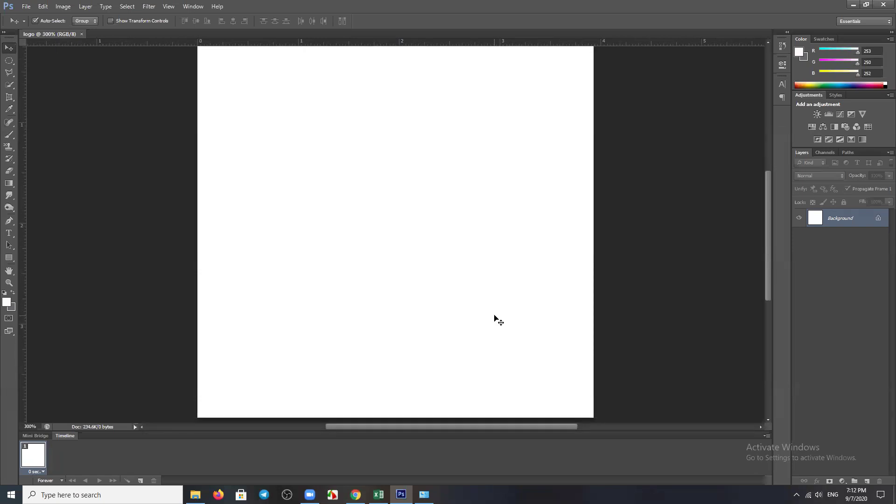
key(ctrl+minus)
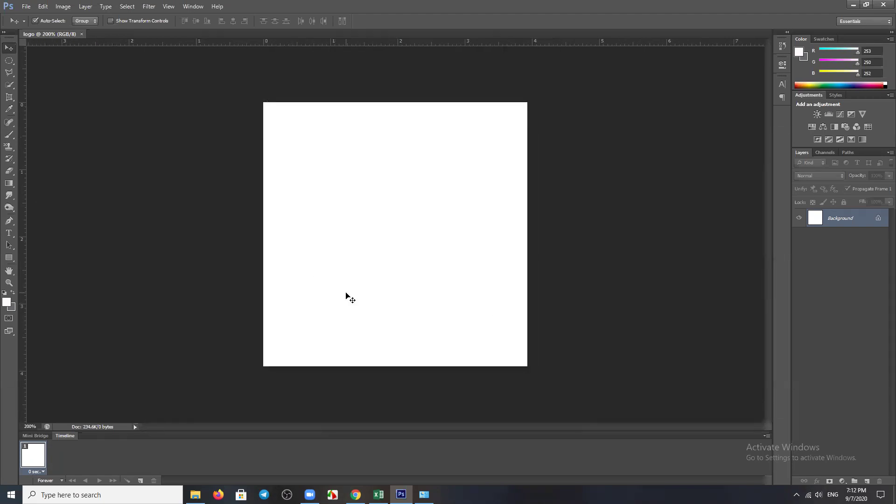
click(45, 6)
mouse_move(58, 343)
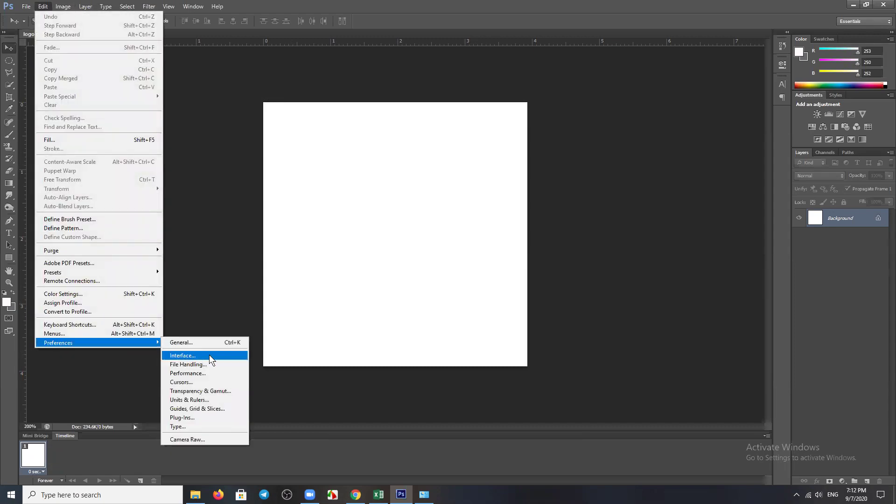
click(208, 427)
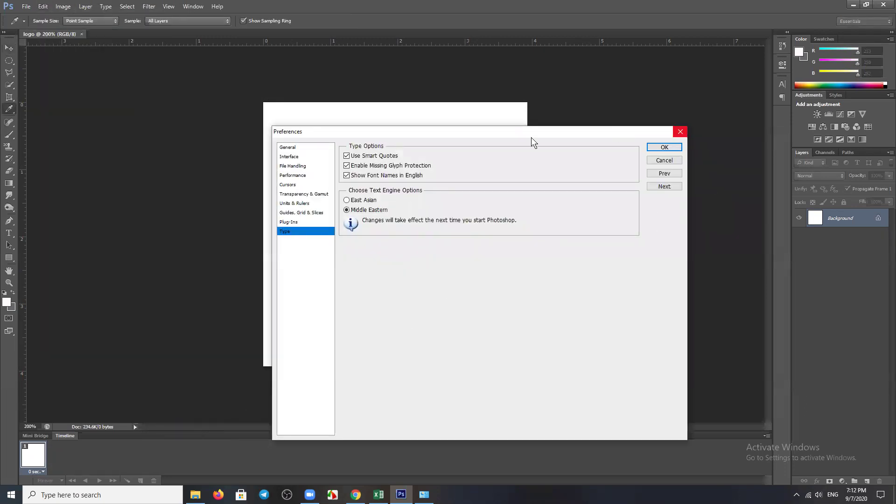
click(346, 200)
click(346, 210)
click(681, 132)
key(v)
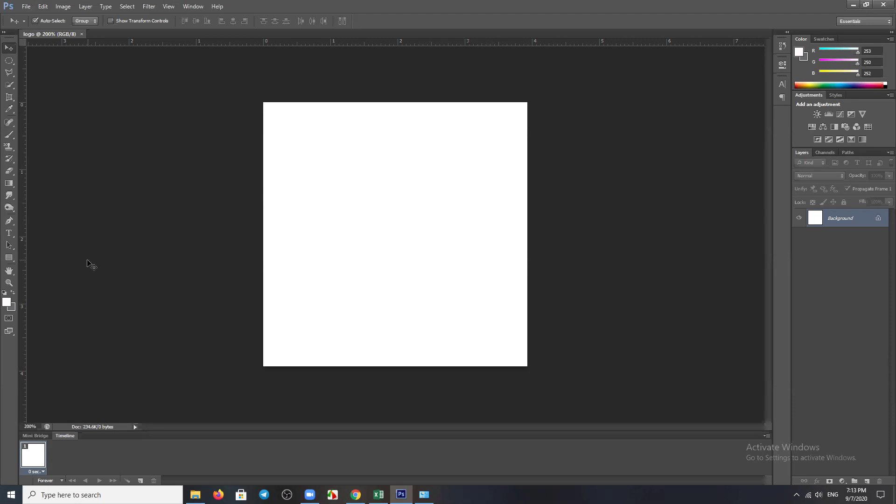
click(42, 6)
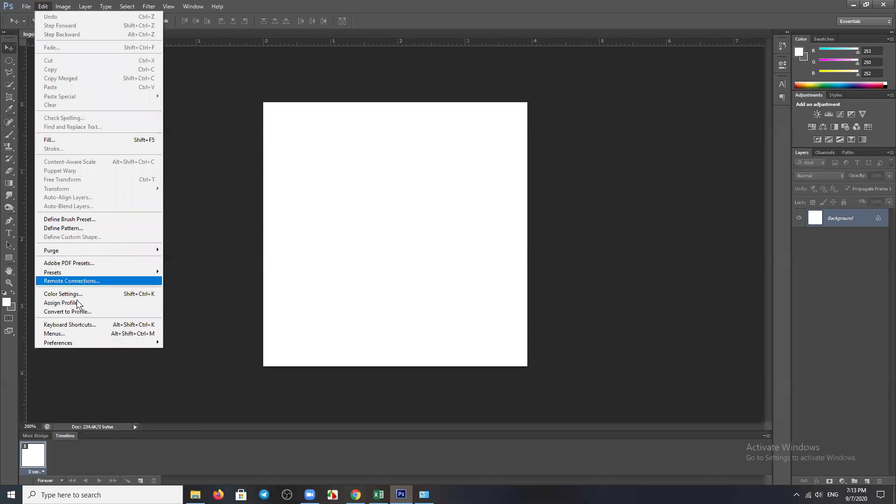
mouse_move(58, 343)
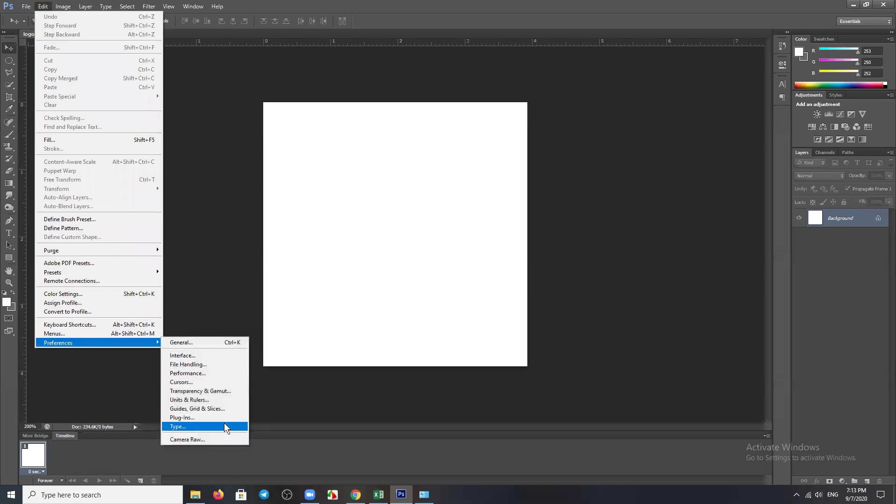
click(224, 425)
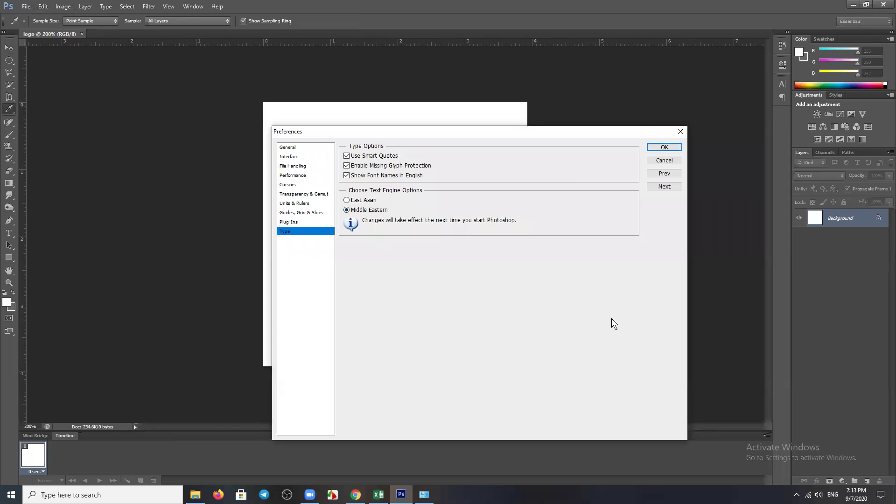
click(681, 132)
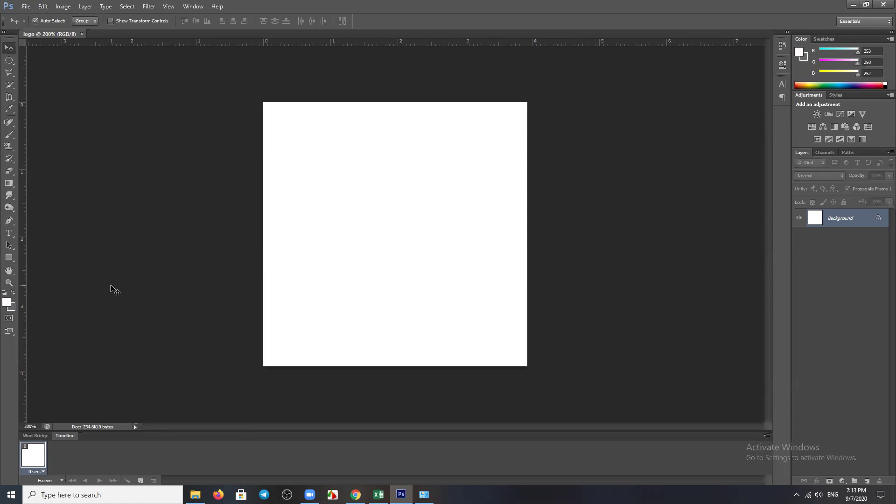
click(26, 7)
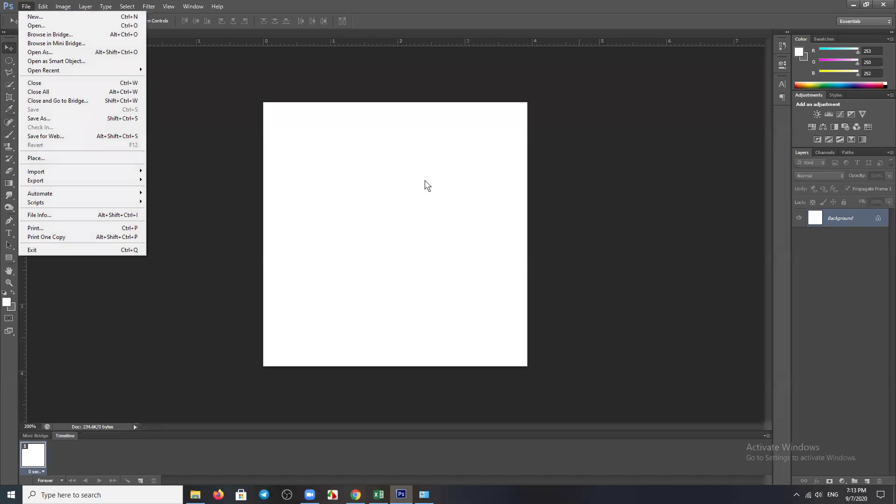
- Start a new document with the International Paper preset, A4 size, in Grayscale mode
click(614, 245)
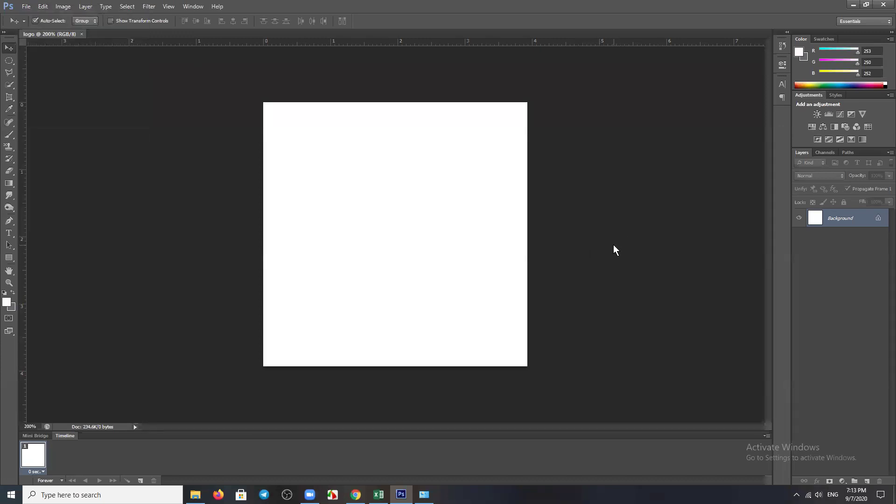
key(ctrl+n)
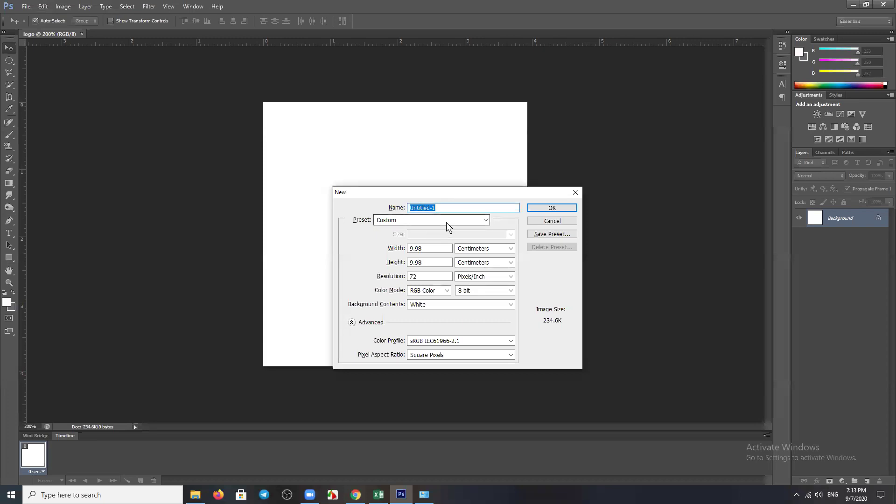
click(402, 222)
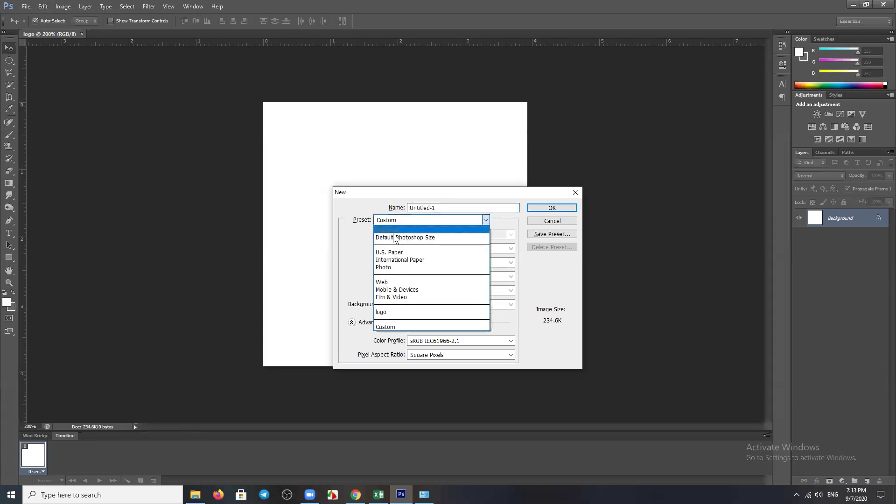
click(412, 260)
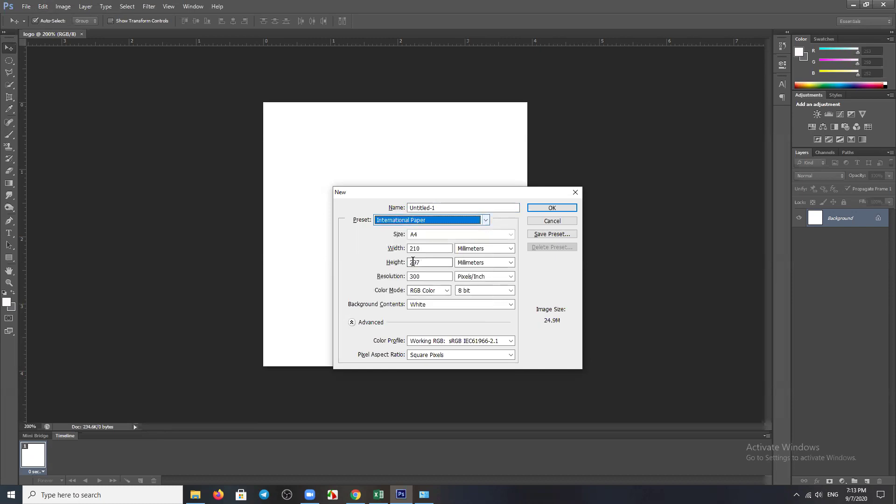
click(429, 234)
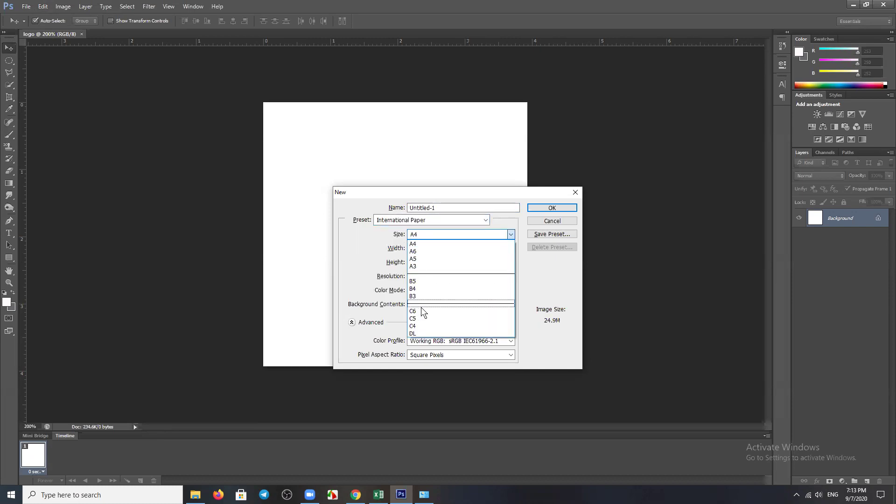
click(357, 250)
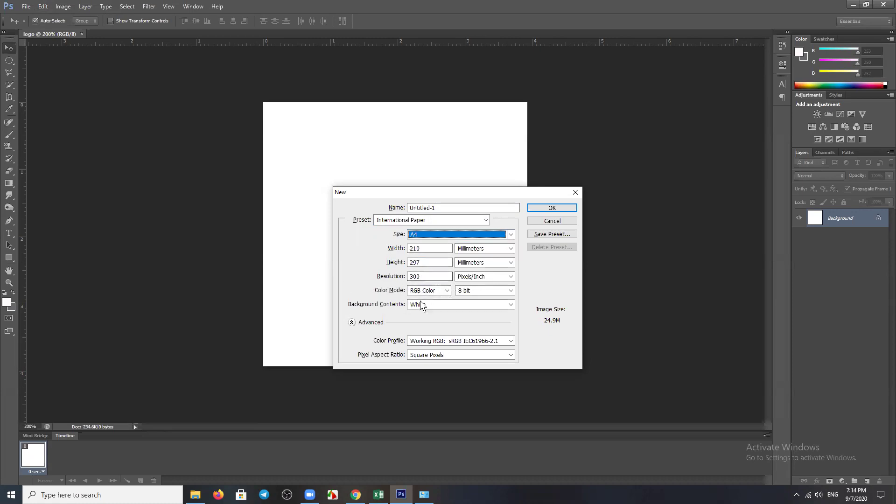
click(445, 290)
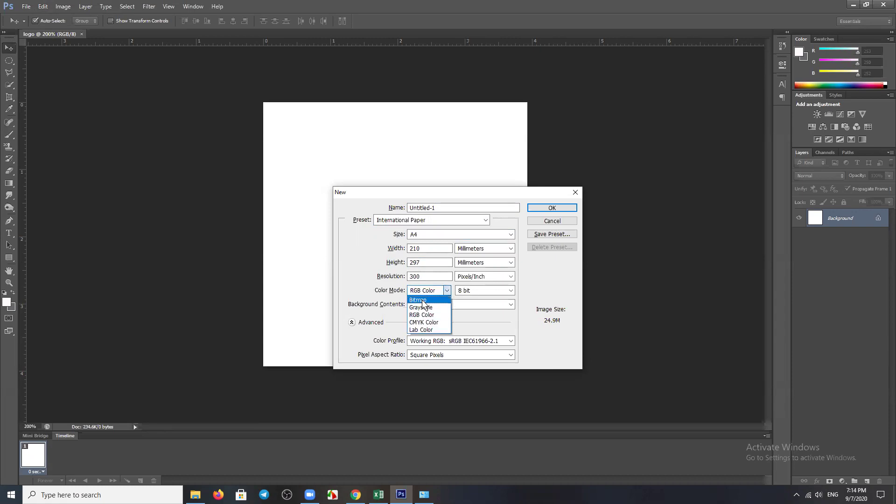
click(430, 308)
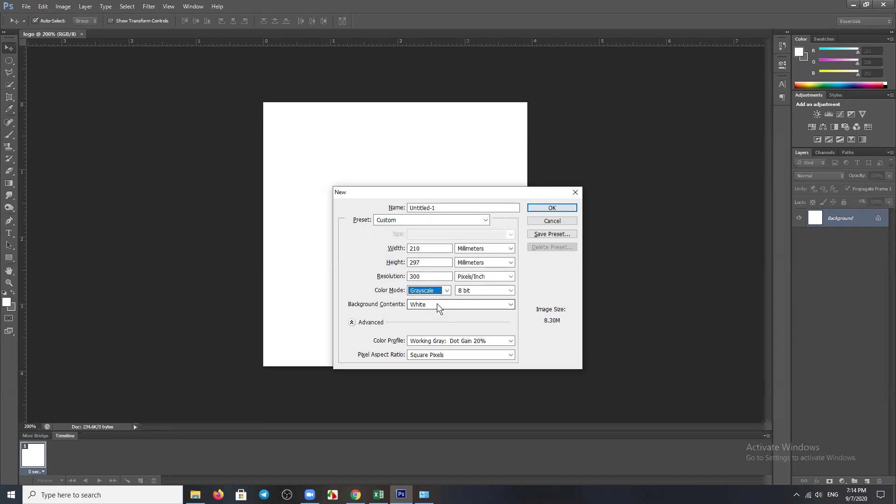
- Set the background contents to Transparent and create the 210 × 297 mm document
click(437, 304)
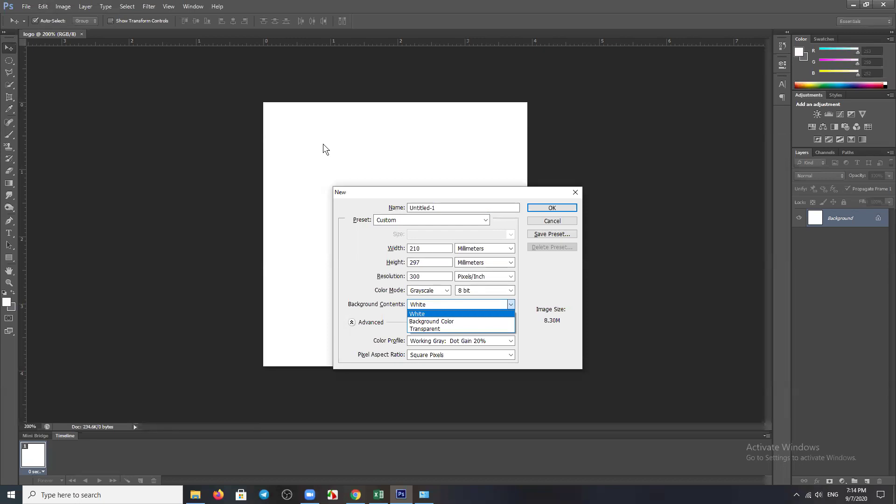
click(429, 322)
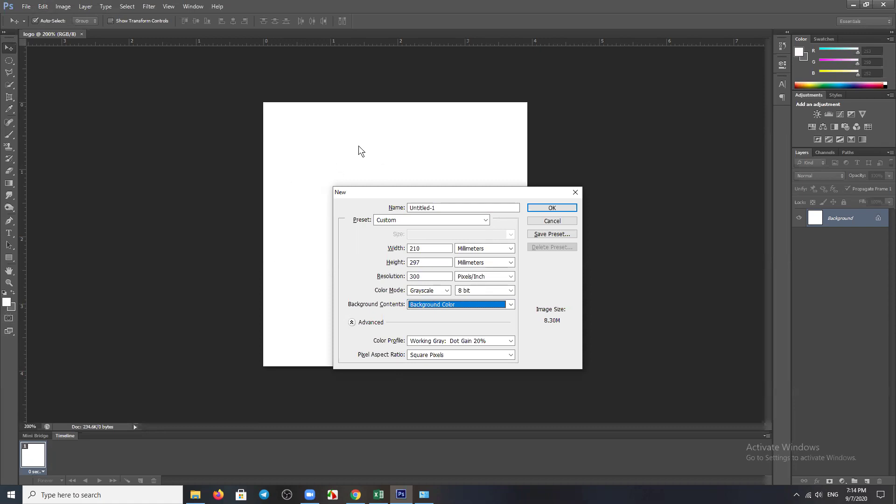
click(462, 305)
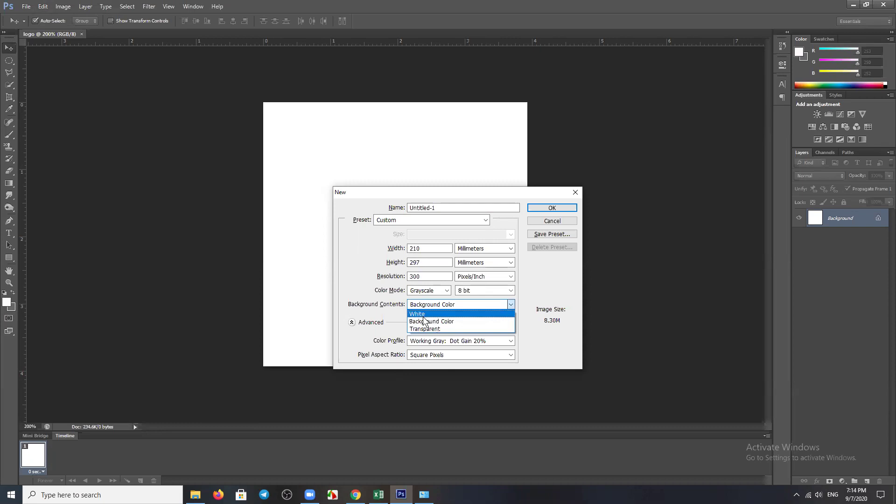
click(425, 313)
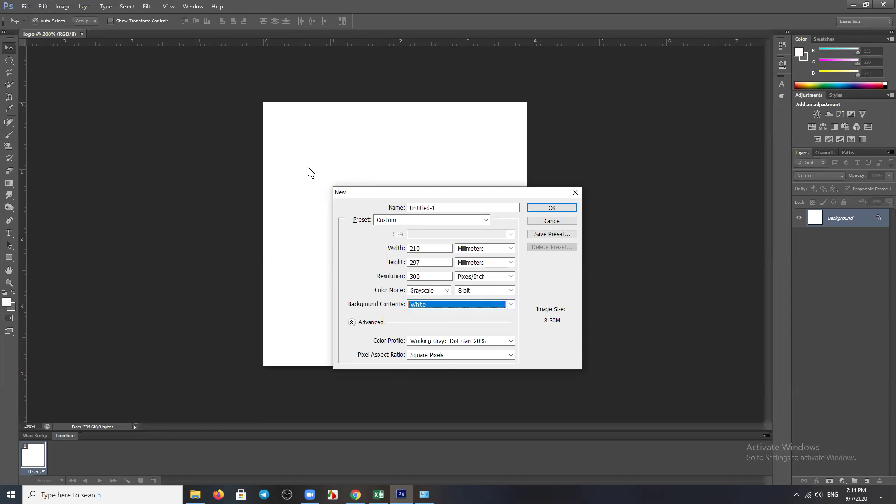
click(447, 304)
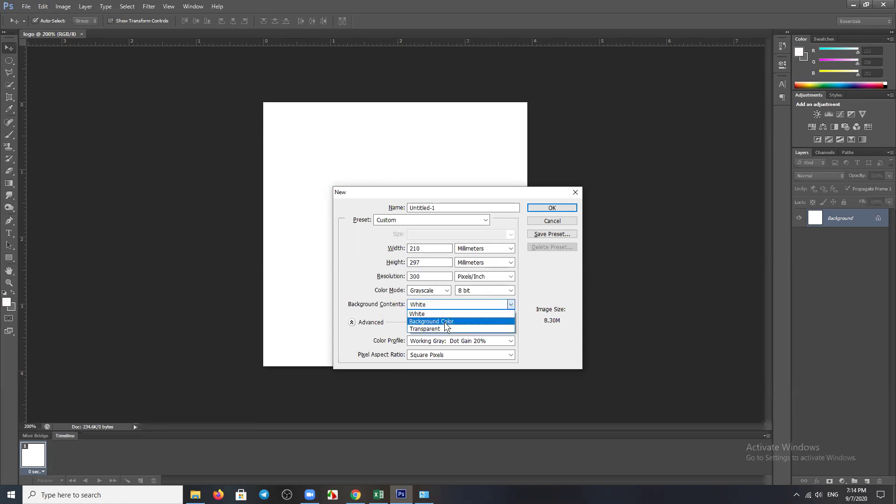
click(446, 330)
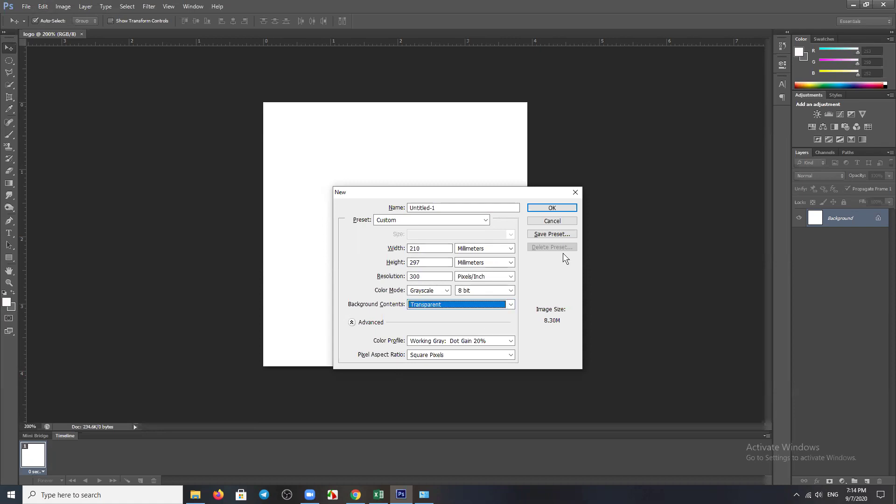
click(553, 208)
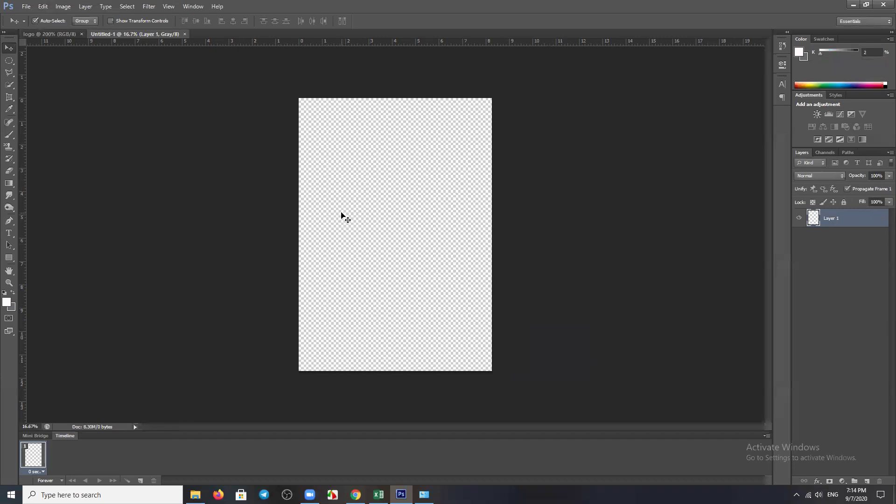
key(ctrl+plus)
key(ctrl+minus)
click(56, 34)
click(121, 34)
click(66, 33)
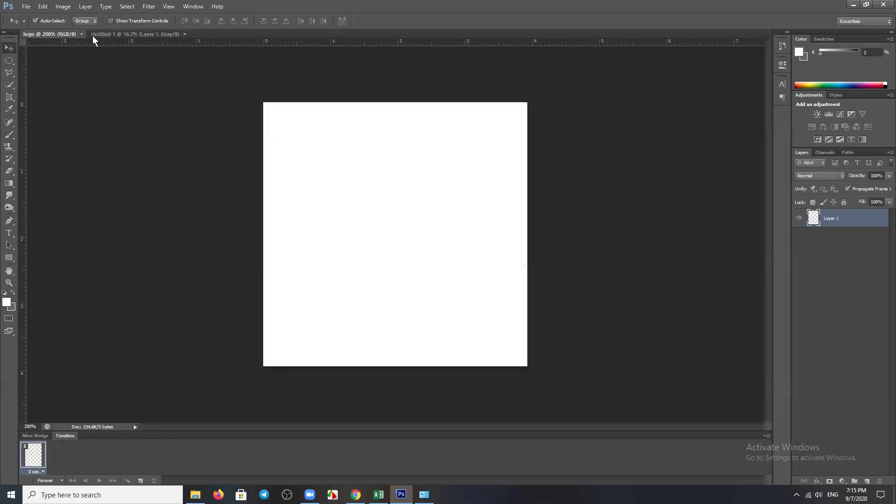
click(156, 35)
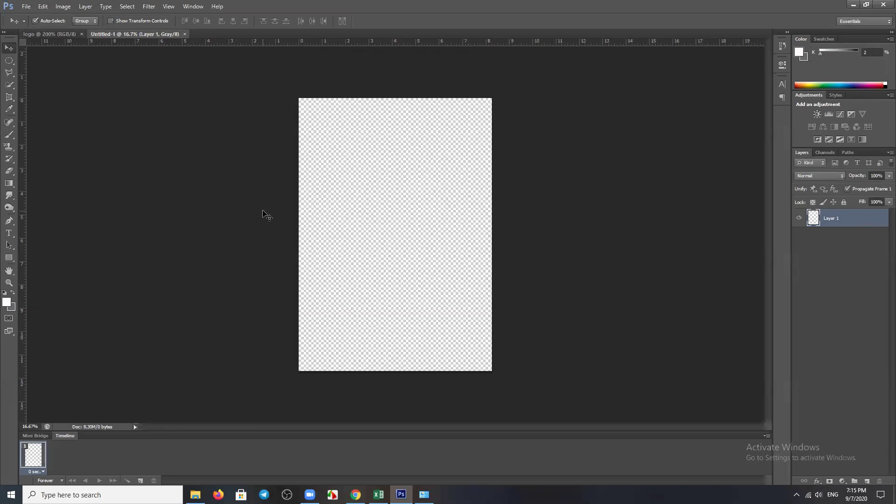
- In the Open dialog, check the Number Types folder, then pick male-female-logo on the Desktop
key(ctrl+o)
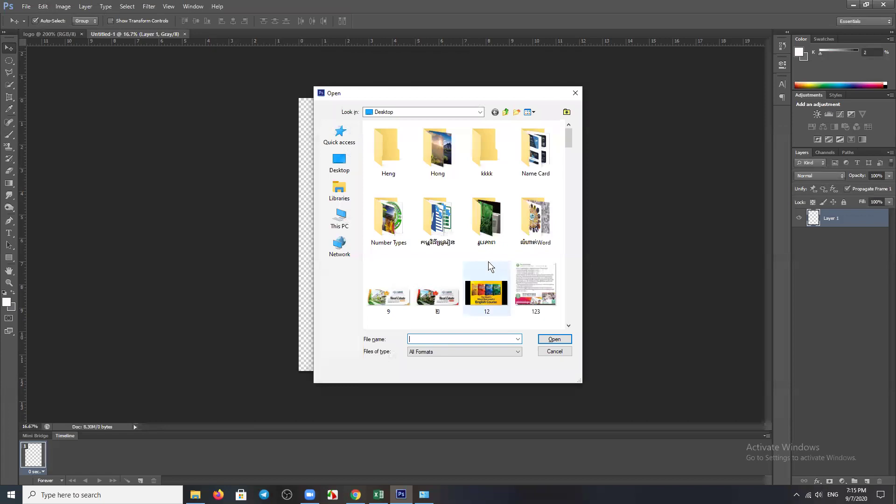
scroll(547, 253, down, 3)
scroll(542, 257, up, 3)
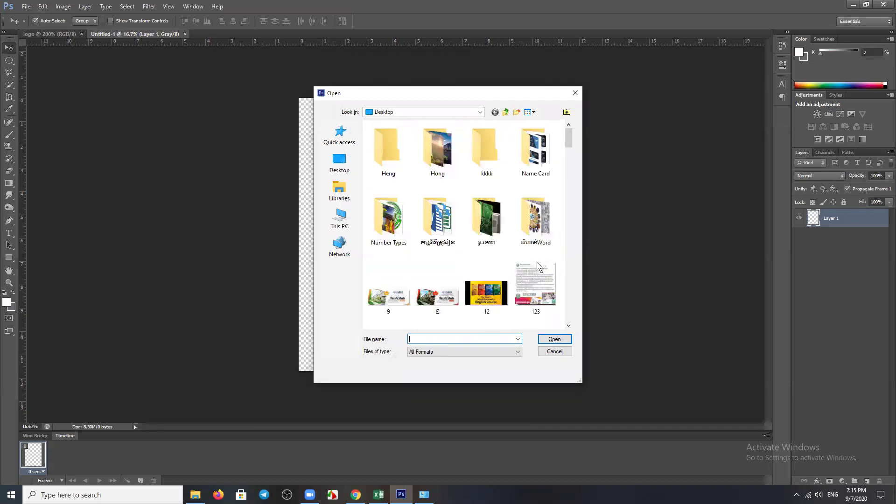
double_click(392, 225)
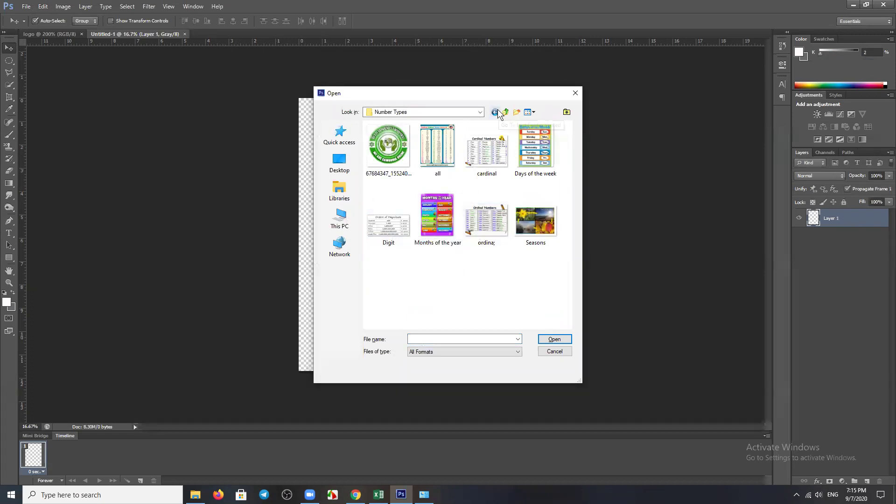
key(BackSpace)
scroll(519, 230, down, 3)
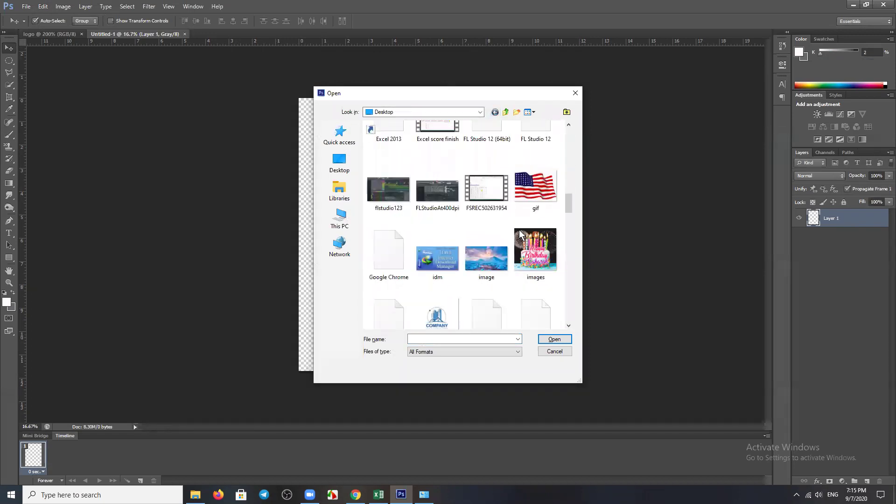
scroll(520, 233, down, 3)
scroll(513, 288, down, 3)
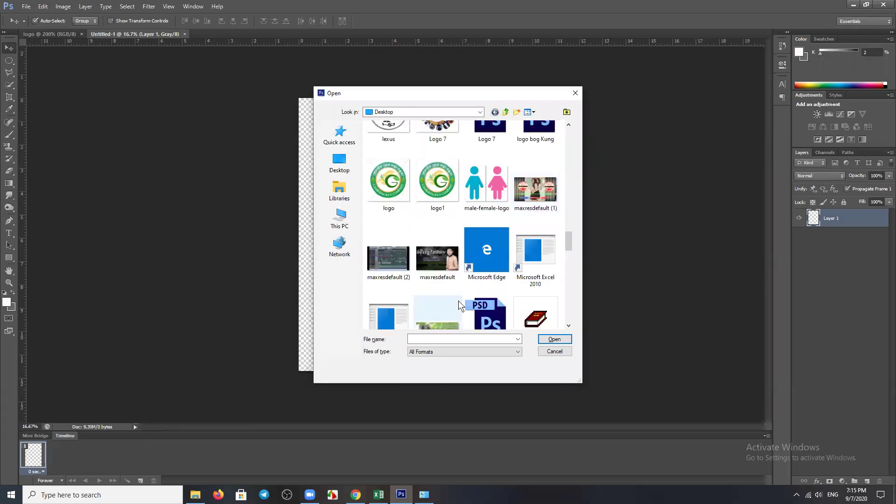
scroll(537, 292, down, 3)
scroll(466, 261, up, 3)
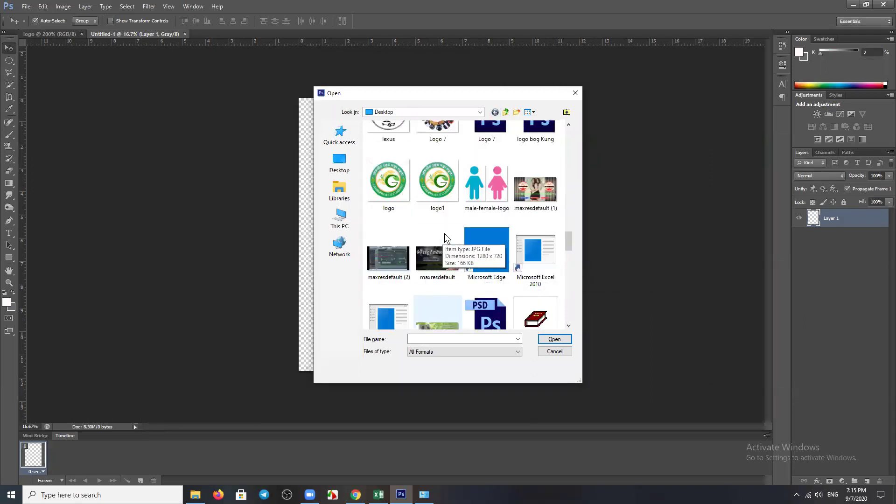
scroll(481, 230, up, 3)
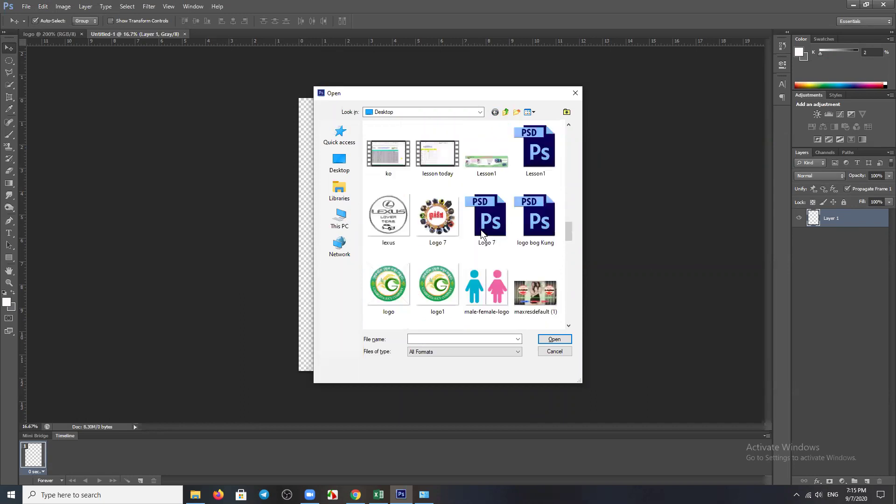
click(490, 273)
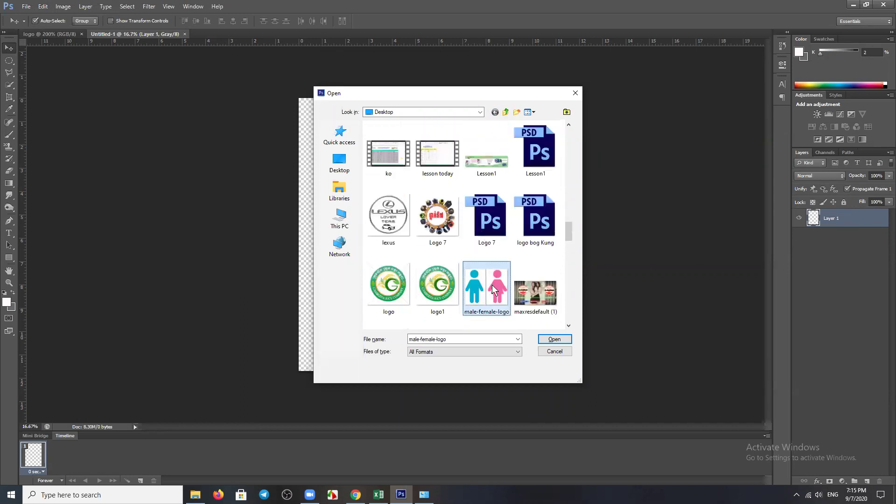
- Open male-female-logo.jpg and flip between the open tabs, ending on Untitled-1
click(555, 340)
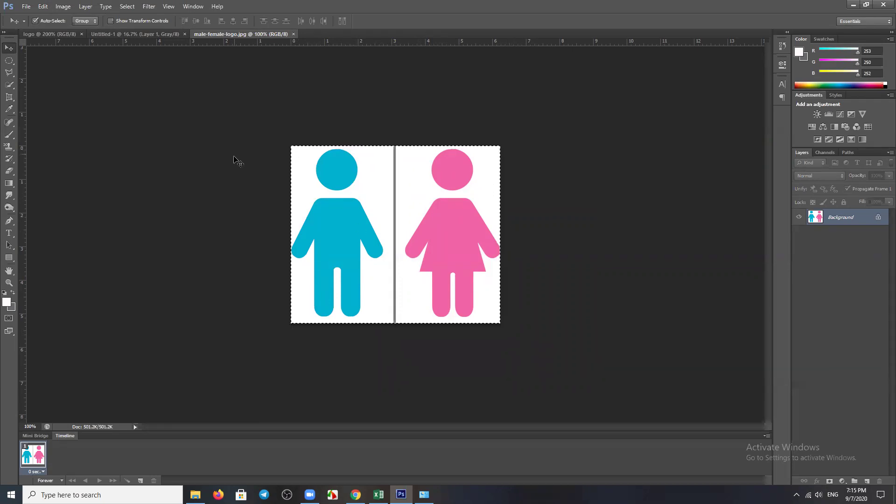
click(153, 35)
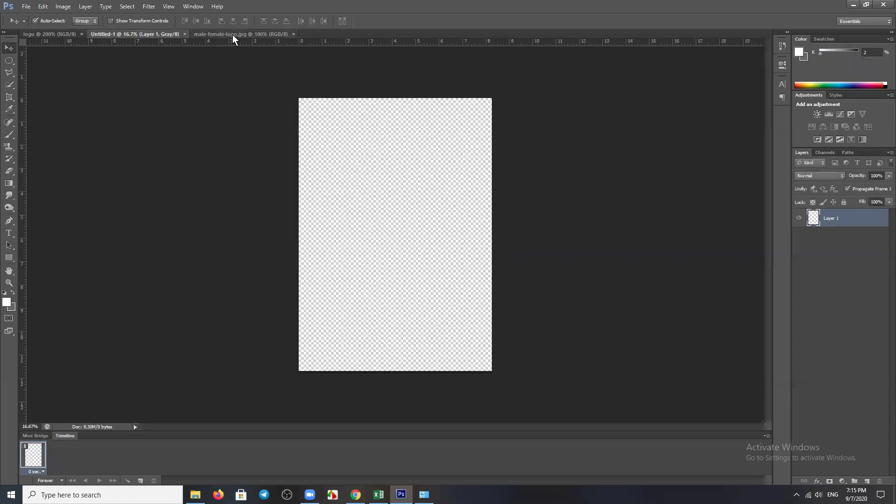
click(232, 34)
click(141, 36)
click(50, 34)
click(140, 34)
click(253, 35)
click(154, 34)
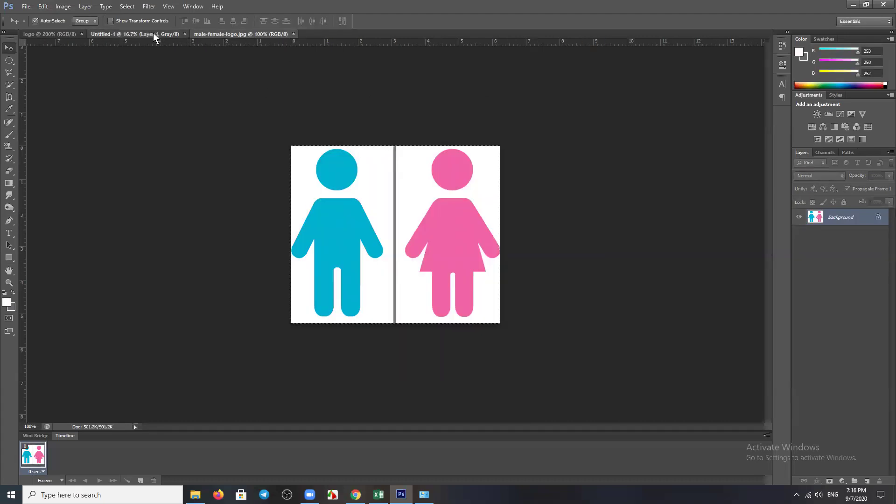
- Paste the figures into Untitled-1, enlarge them about 323%, and move them toward the page middle
key(ctrl+v)
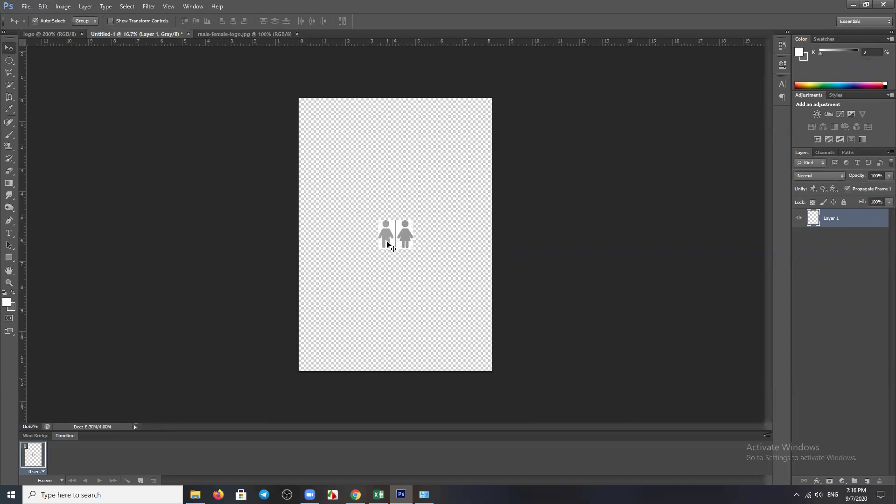
key(ctrl+t)
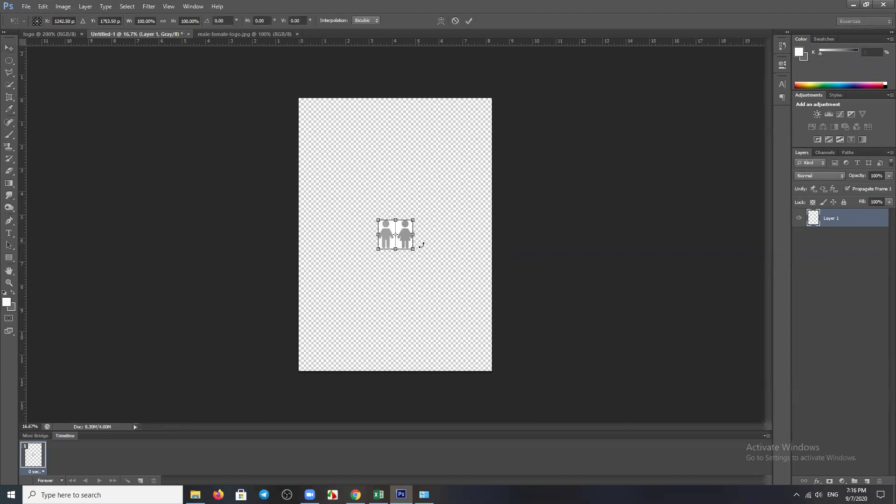
drag(415, 252, 491, 315)
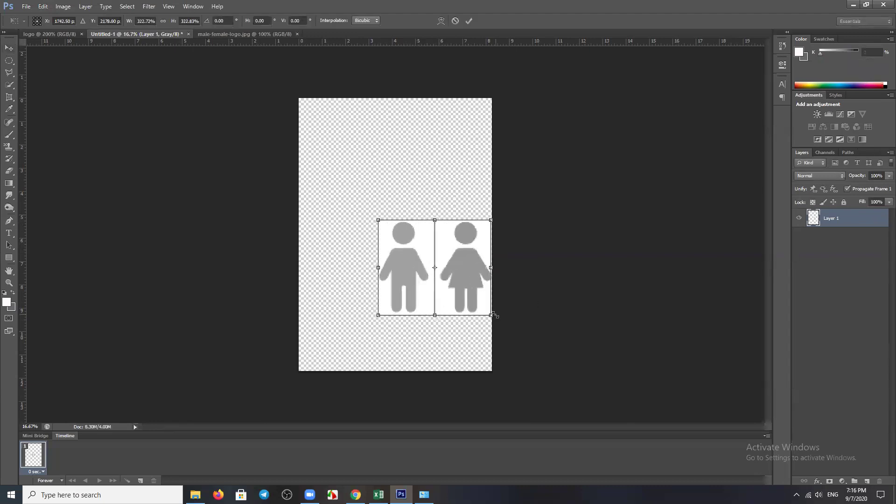
key(Return)
drag(464, 271, 426, 277)
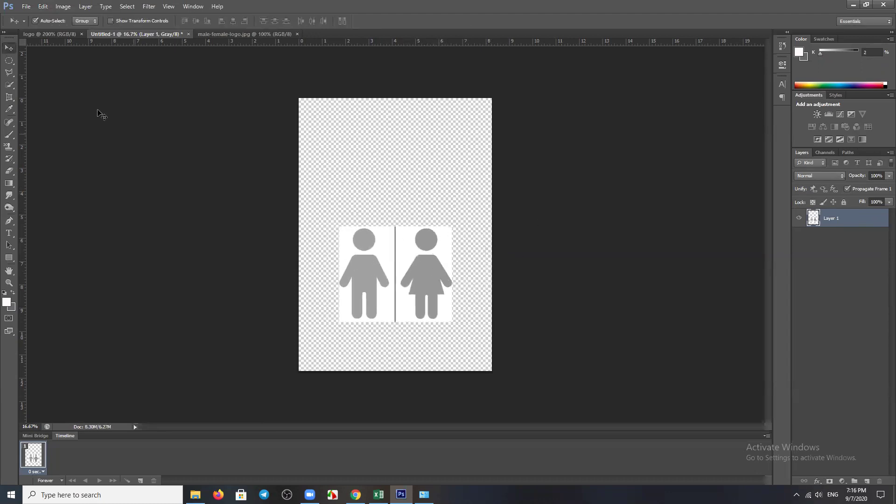
click(59, 35)
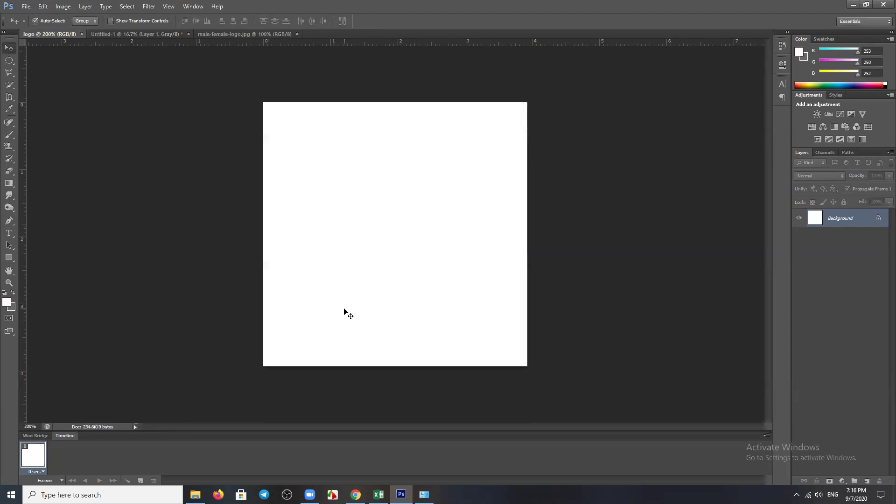
- Paste the colour figures into the logo document, scale them to about 66.6%, and move them up-left
key(ctrl+v)
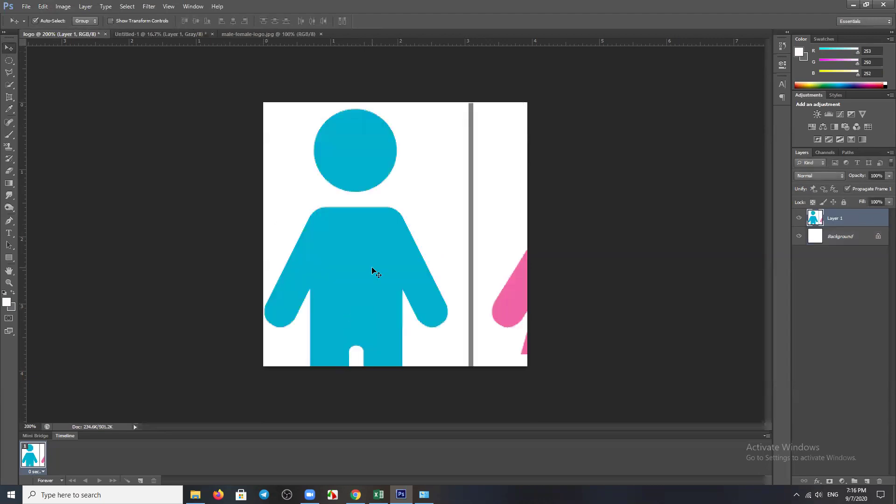
key(ctrl+t)
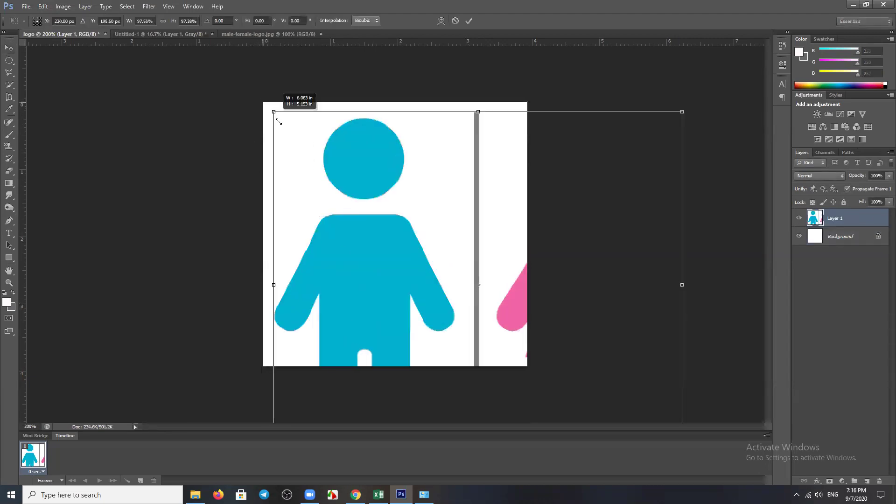
drag(262, 102, 403, 222)
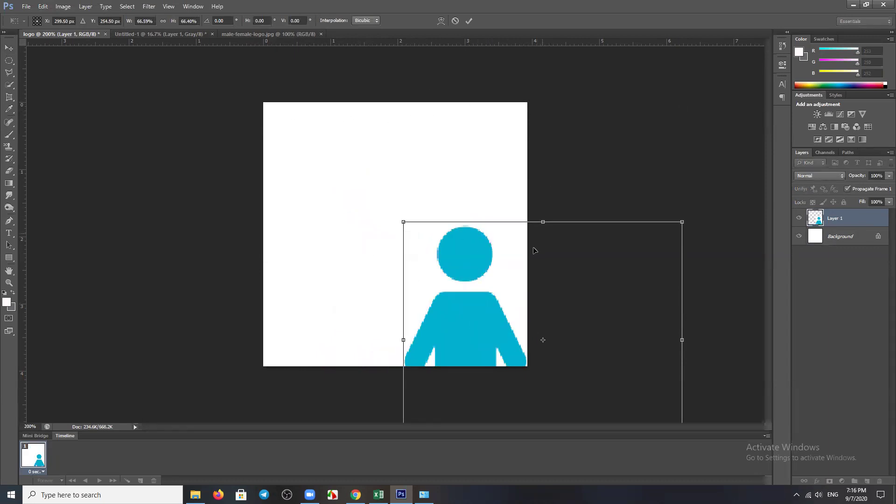
drag(464, 269, 322, 170)
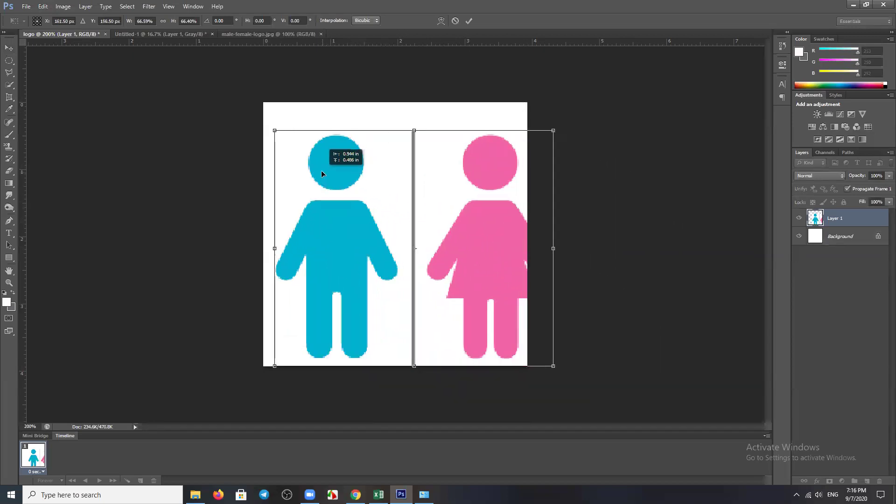
key(Return)
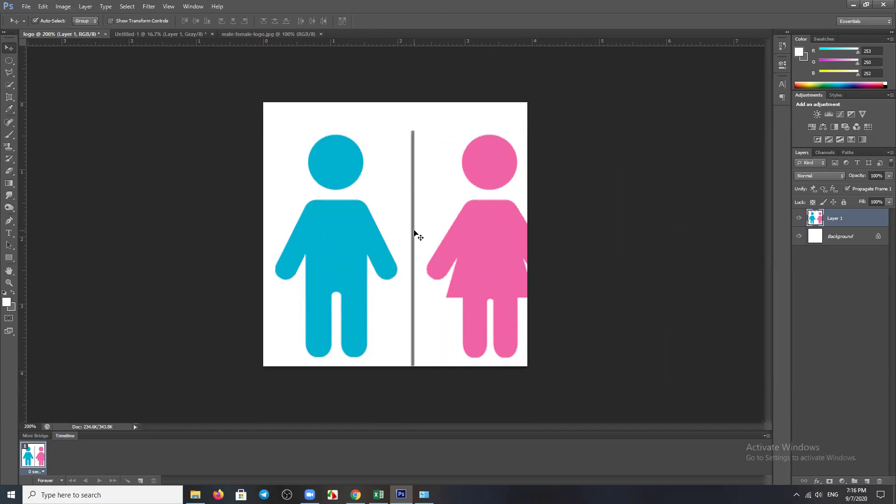
- Undo back to the large figures and shift them slightly left
key(ctrl+alt+z)
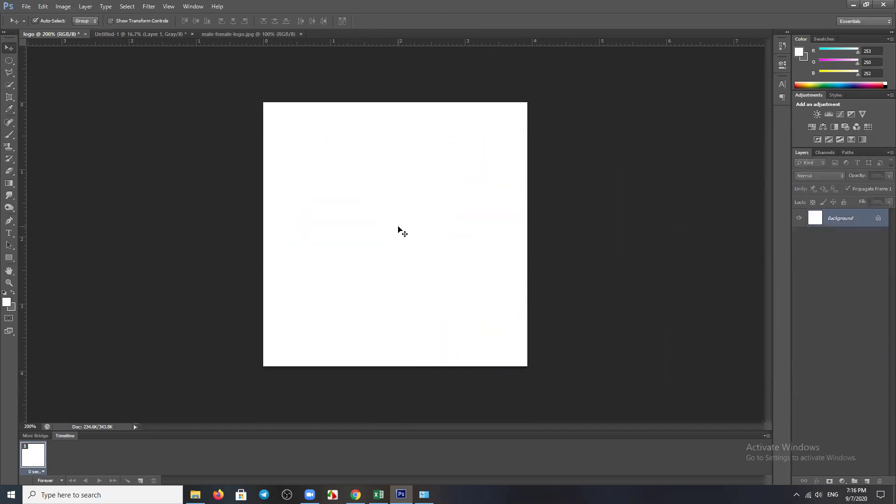
key(ctrl+alt+z)
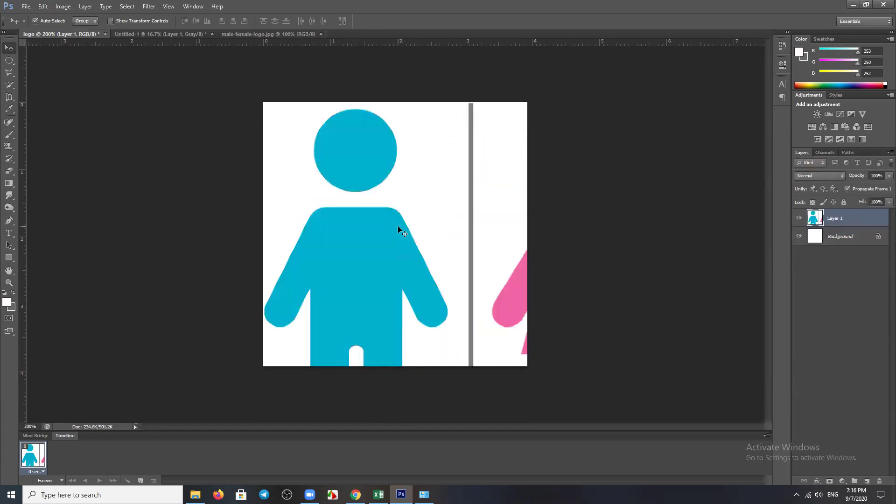
mouse_move(352, 198)
mouse_down()
mouse_move(310, 205)
mouse_move(323, 205)
mouse_up()
- Shrink the figures to about a third, tilt them slightly, commit, and raise them about 54 px
key(ctrl+t)
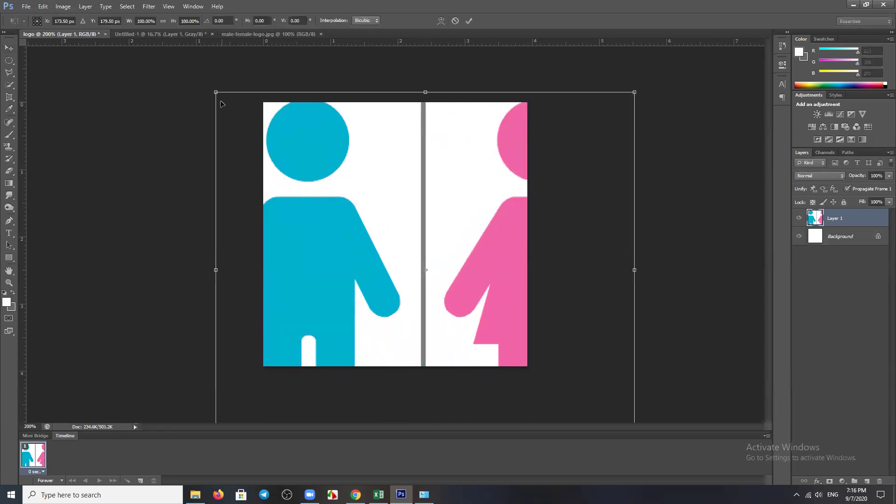
mouse_move(216, 93)
mouse_down()
mouse_move(402, 294)
mouse_move(367, 266)
mouse_move(331, 205)
mouse_up()
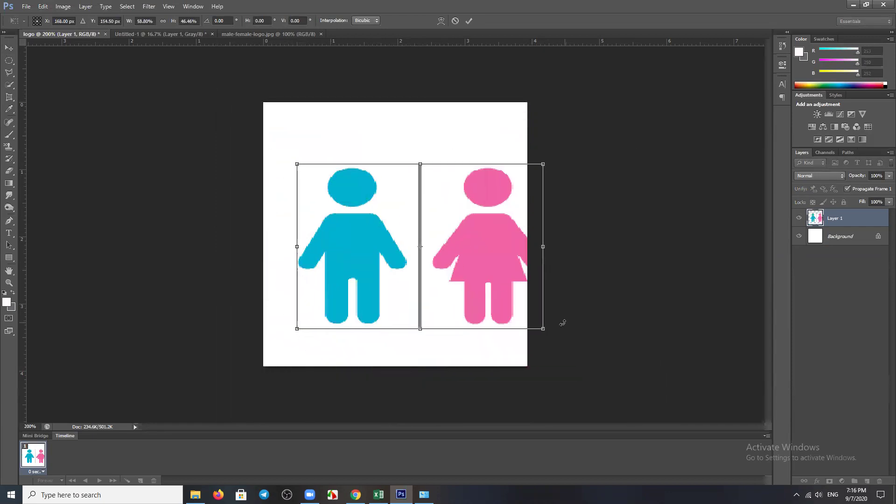
mouse_move(541, 326)
mouse_down()
mouse_move(521, 320)
mouse_move(466, 330)
mouse_up()
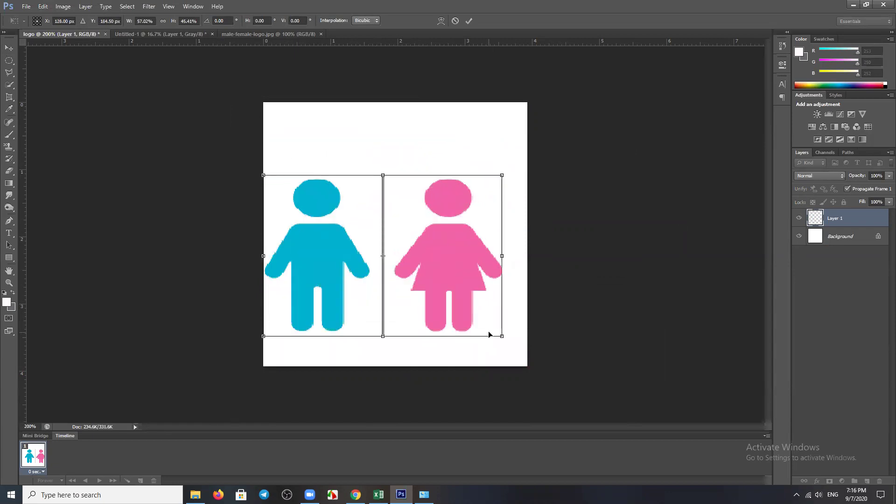
mouse_move(263, 174)
mouse_down()
mouse_move(365, 255)
mouse_move(286, 194)
mouse_move(358, 268)
mouse_up()
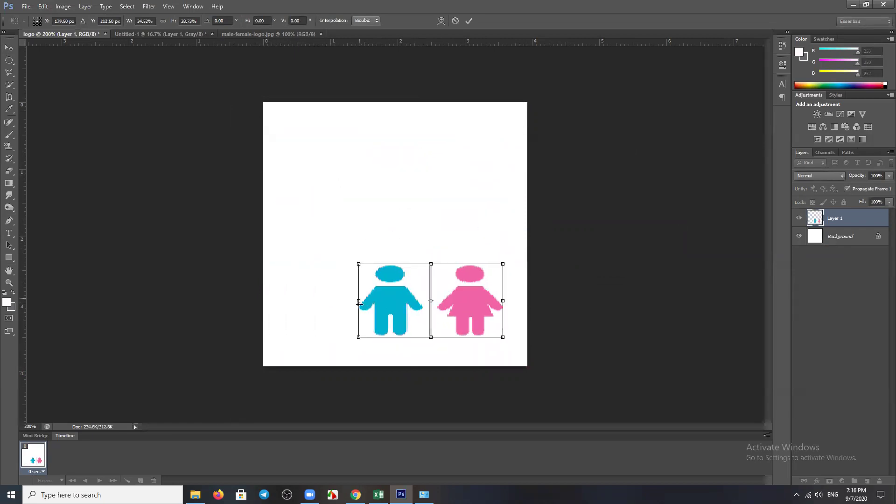
mouse_move(358, 303)
mouse_down()
mouse_move(431, 312)
mouse_move(368, 296)
mouse_up()
drag(420, 290, 365, 251)
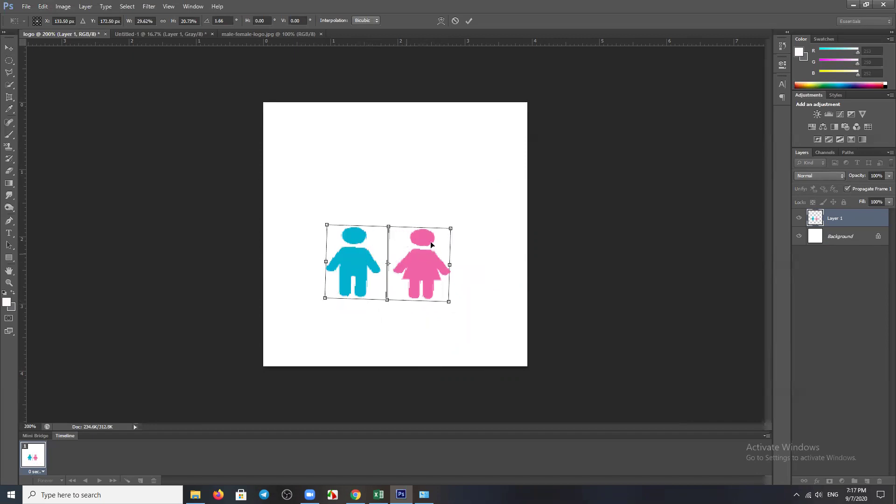
mouse_move(453, 225)
mouse_down()
mouse_move(483, 197)
mouse_move(432, 245)
mouse_move(481, 204)
mouse_up()
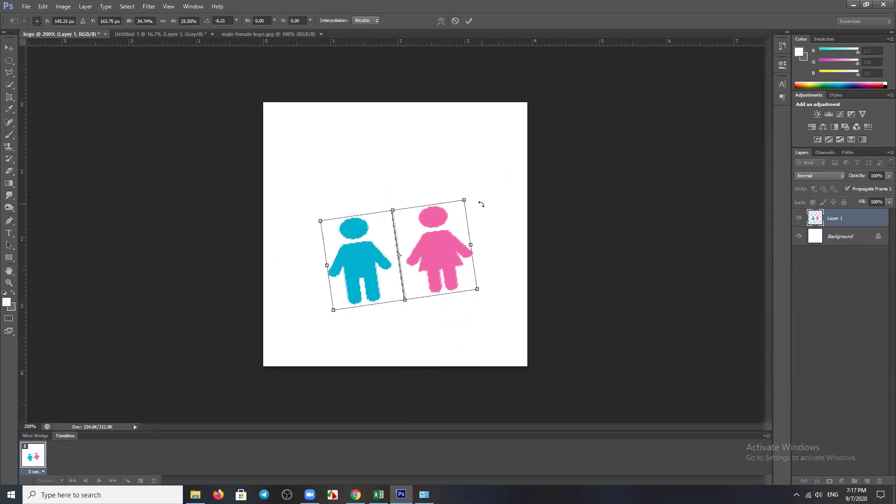
key(Return)
drag(440, 270, 439, 246)
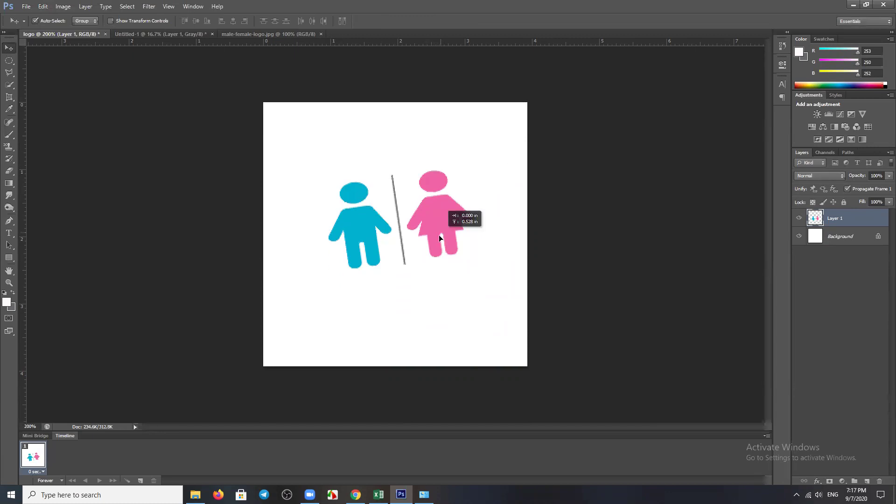
click(276, 34)
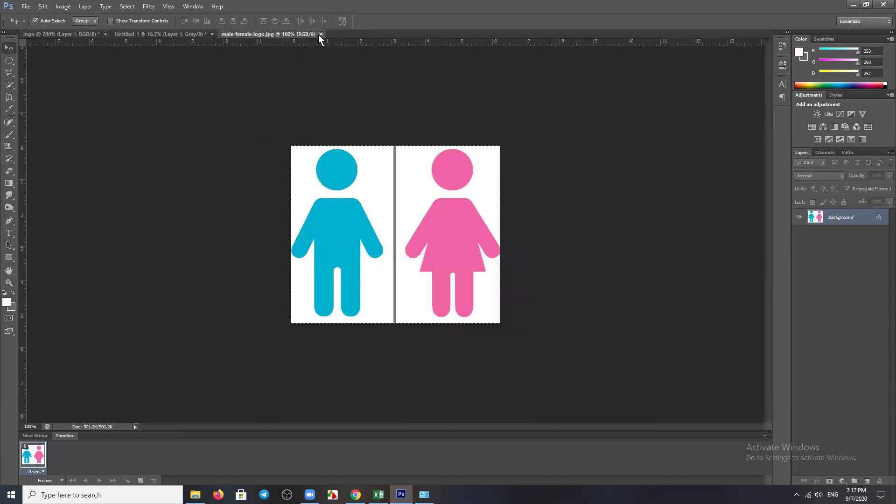
- Close male-female-logo.jpg and nudge the Layer 1 figures lower toward the canvas centre
click(320, 34)
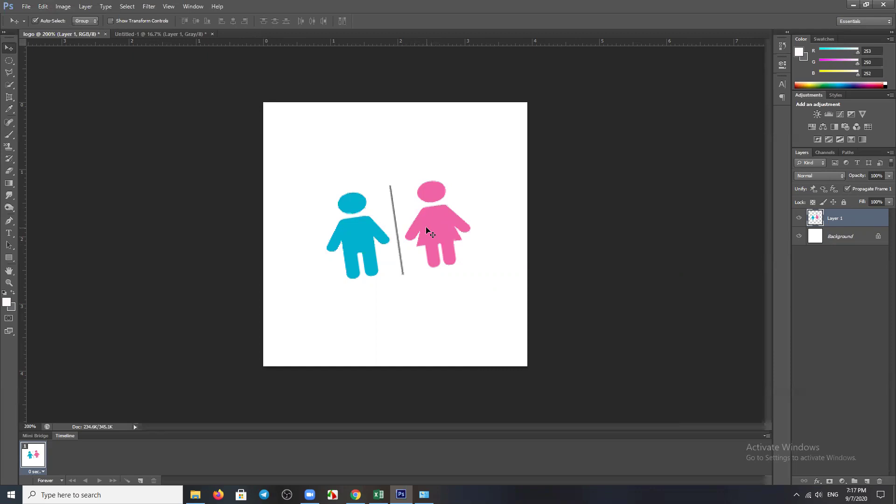
drag(443, 230, 448, 231)
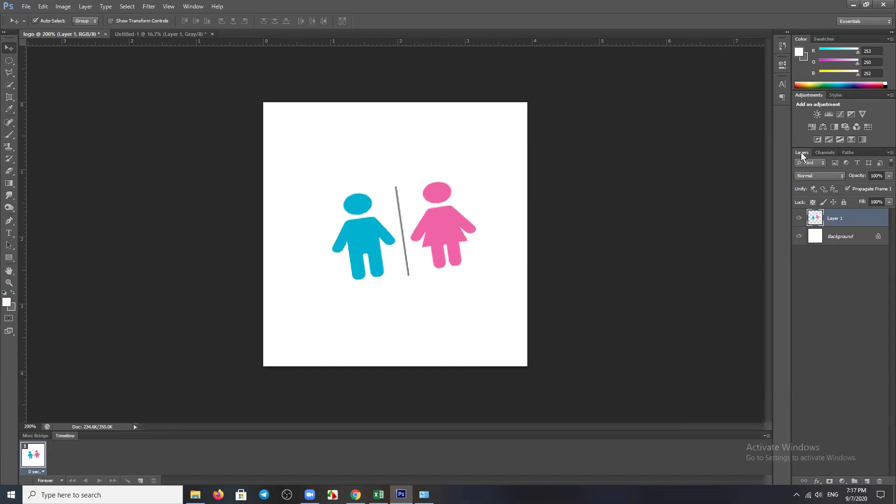
click(825, 153)
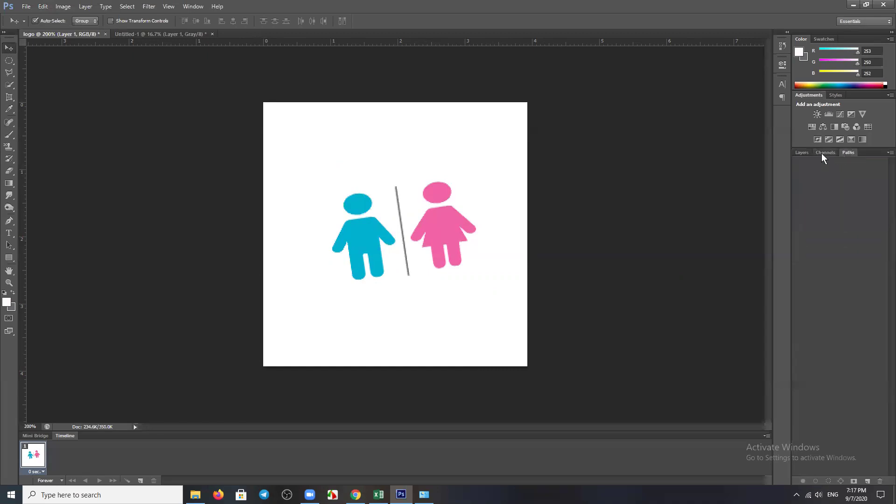
click(801, 153)
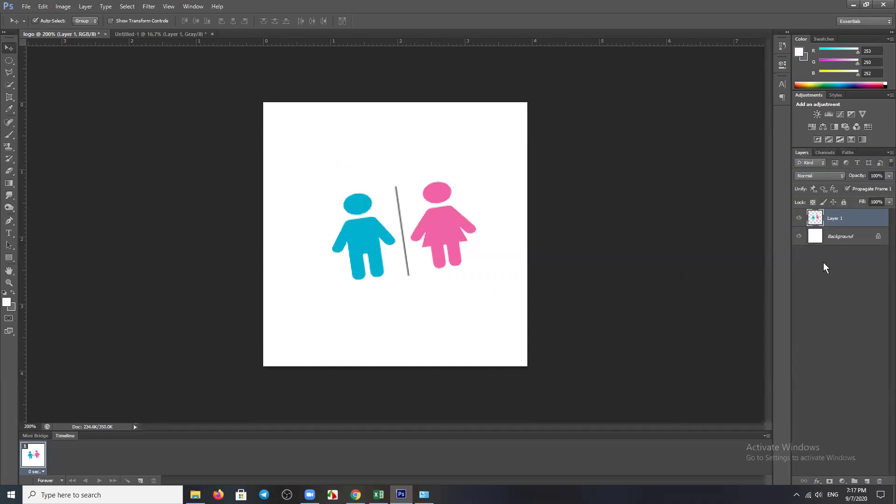
mouse_move(434, 226)
mouse_down()
mouse_move(448, 248)
mouse_move(448, 211)
mouse_up()
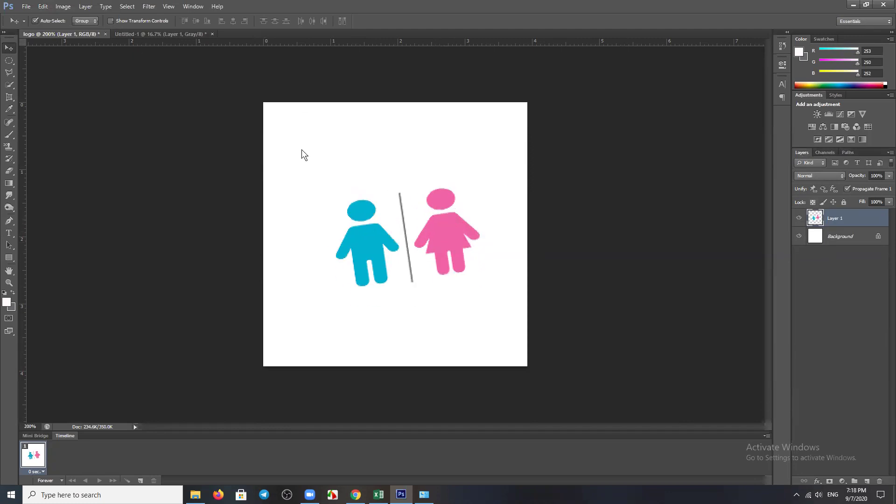
- Open Logo.jpg, the GO VEGAN badge, from the logo images folder
key(ctrl+o)
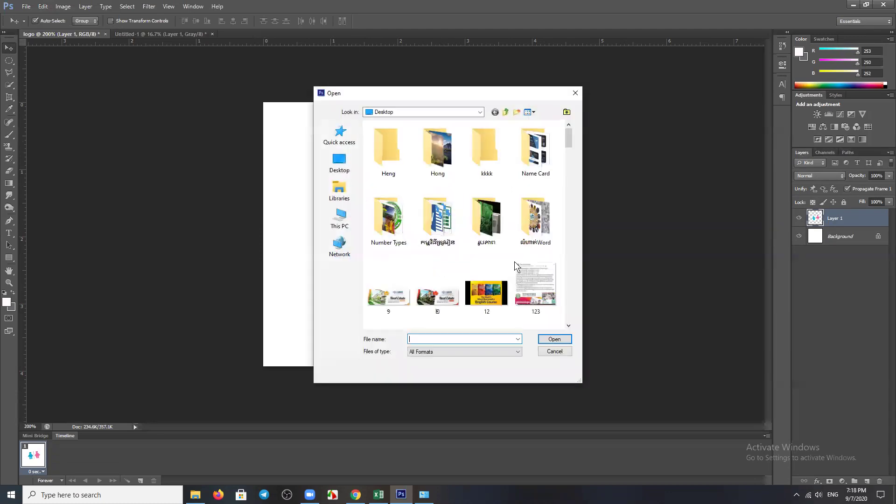
scroll(481, 277, down, 5)
scroll(476, 228, up, 3)
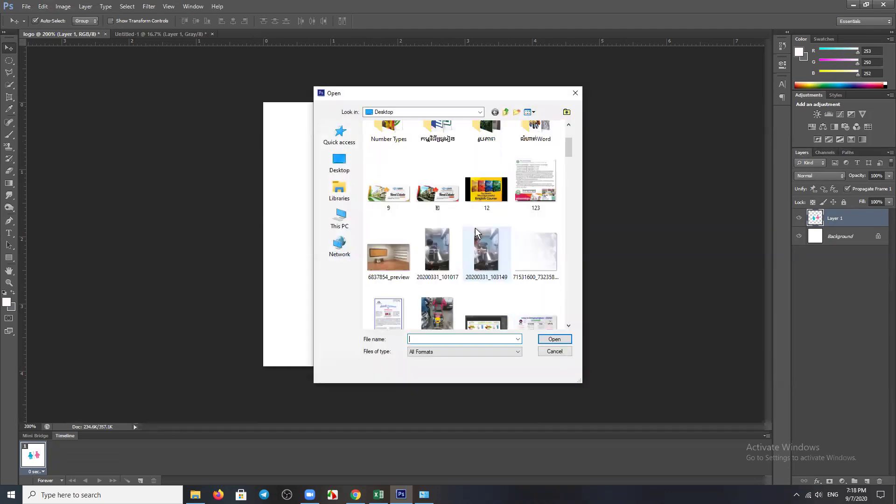
scroll(490, 230, up, 3)
double_click(499, 224)
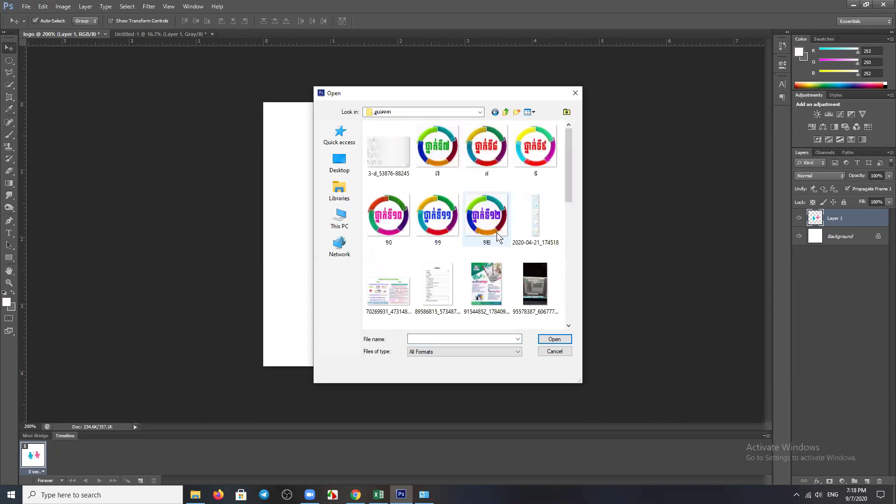
scroll(502, 238, down, 3)
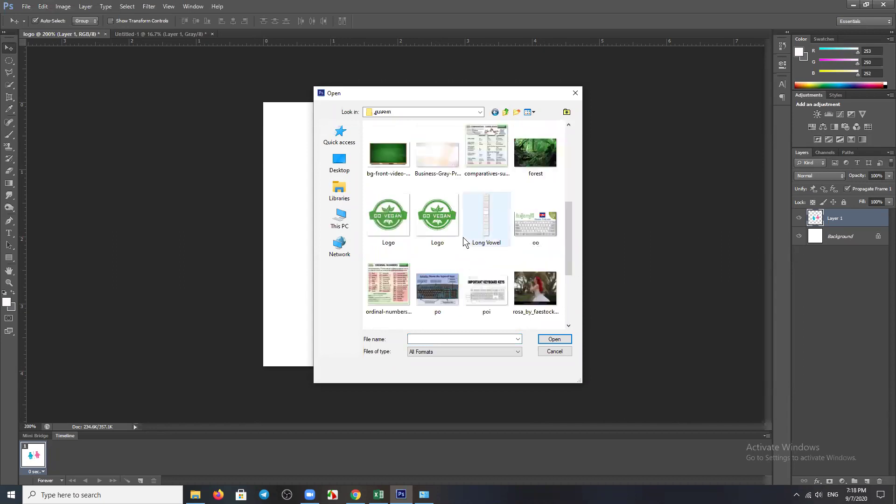
click(436, 224)
click(383, 223)
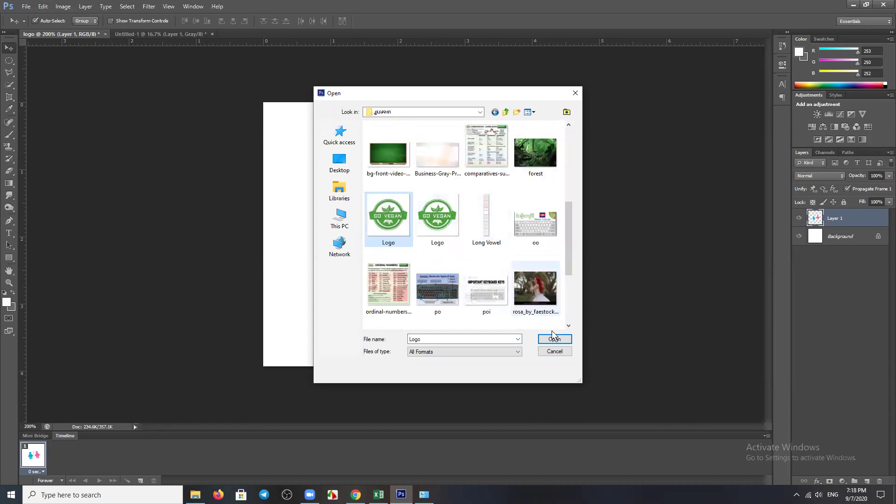
click(560, 341)
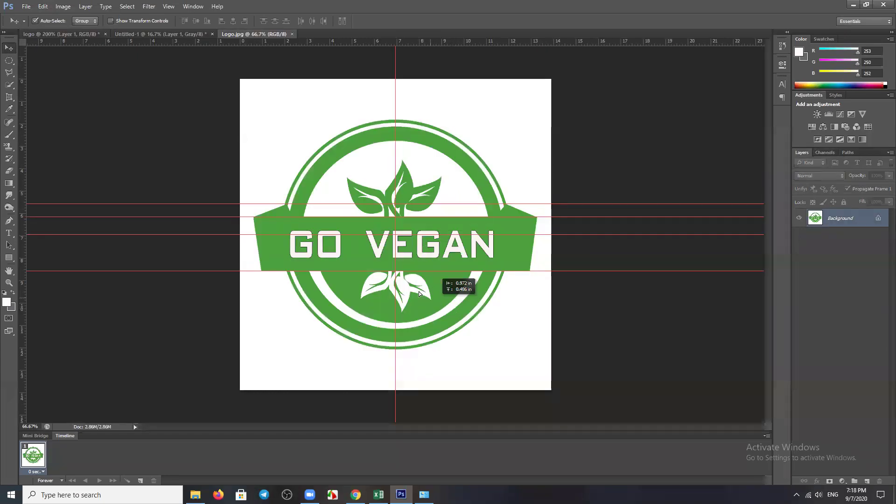
- Dismiss the locked-layer errors and select the entire Logo.jpg canvas
drag(452, 300, 445, 221)
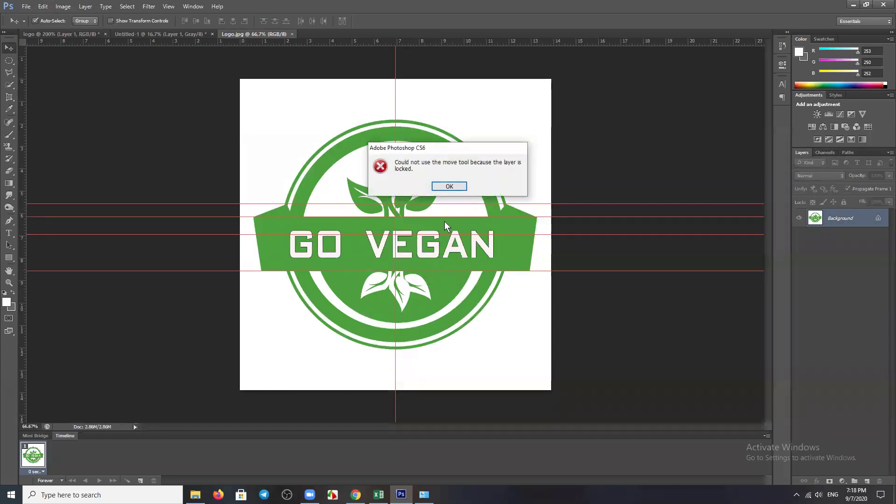
click(449, 186)
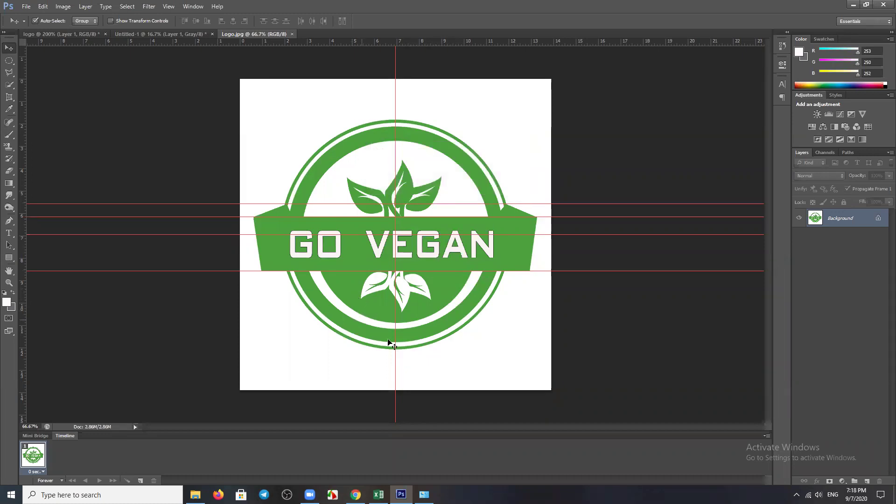
drag(375, 316, 408, 308)
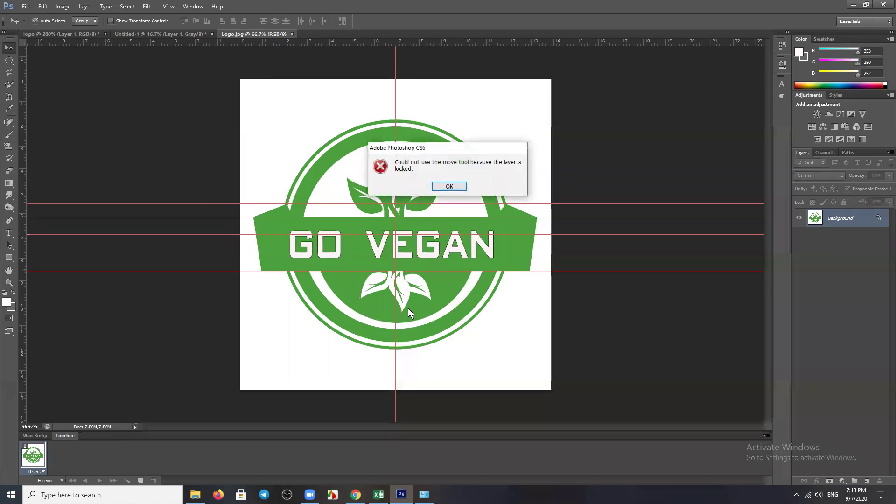
click(456, 187)
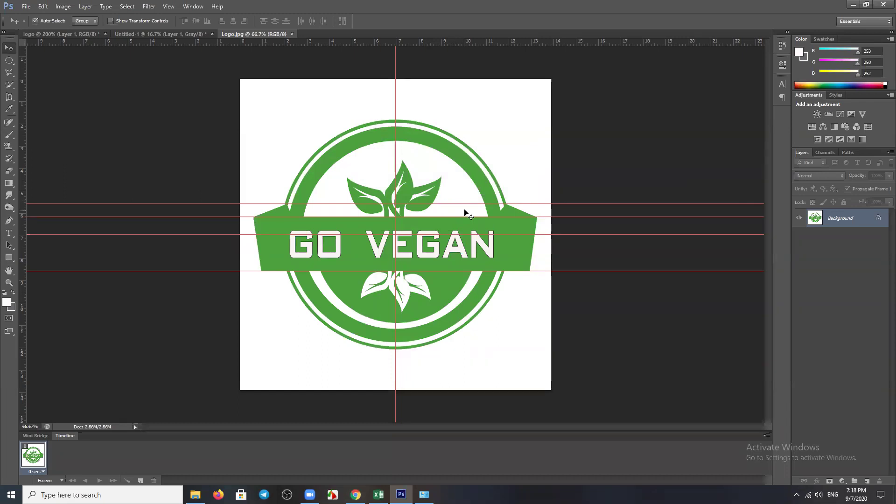
key(ctrl+a)
click(70, 34)
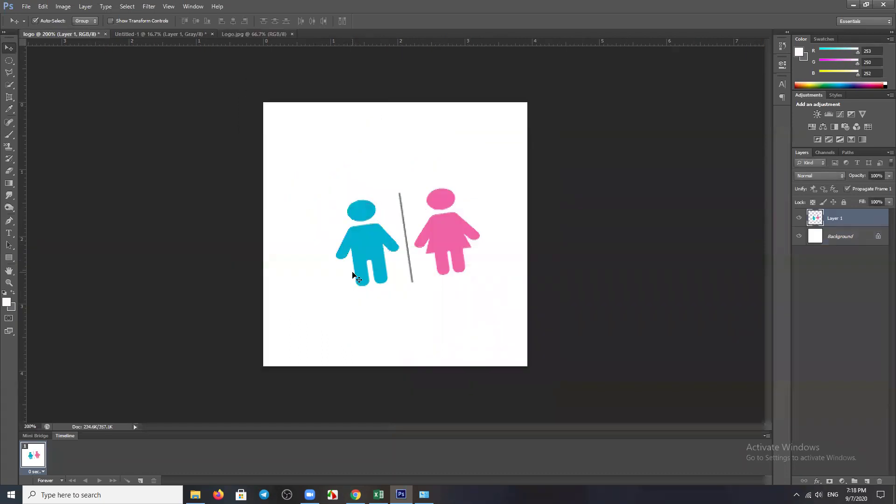
- Paste the GO VEGAN logo as Layer 2 and move it up and left
key(ctrl+v)
drag(507, 331, 387, 232)
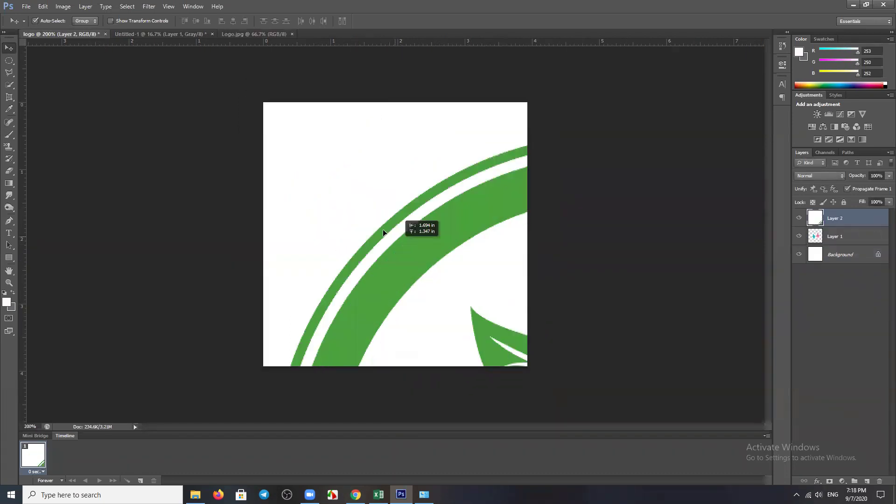
click(388, 232)
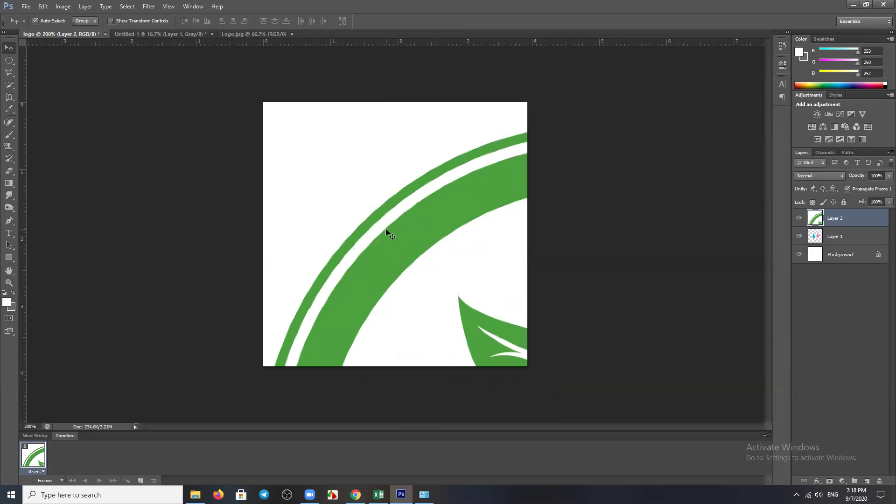
- Shrink the GO VEGAN logo, rotate it slightly, and reshape it into a small round badge
key(ctrl+t)
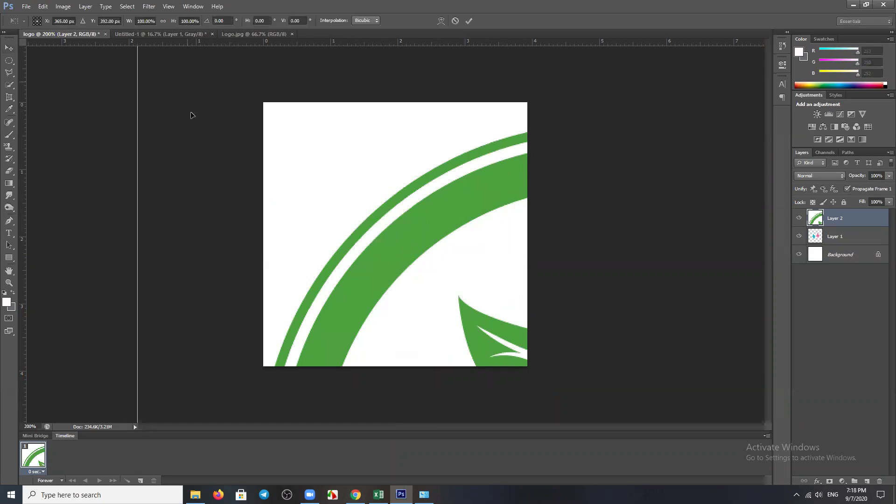
drag(190, 112, 179, 148)
drag(145, 92, 273, 132)
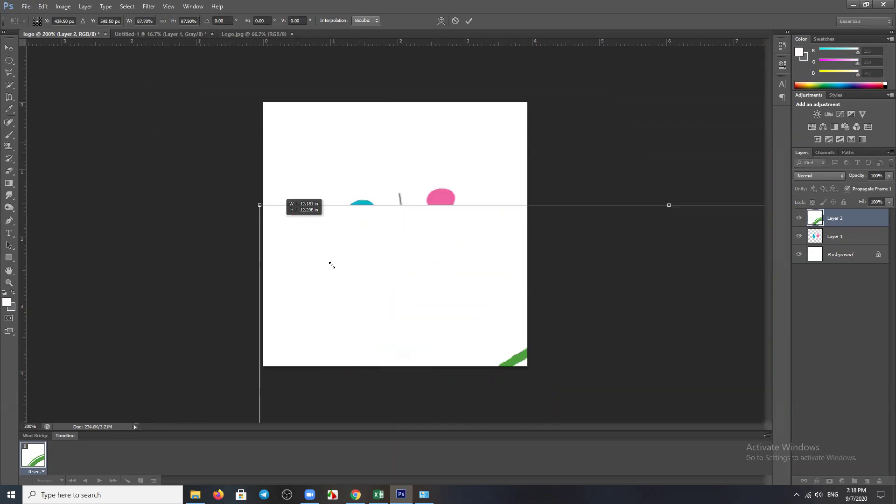
drag(212, 103, 310, 169)
drag(295, 124, 334, 238)
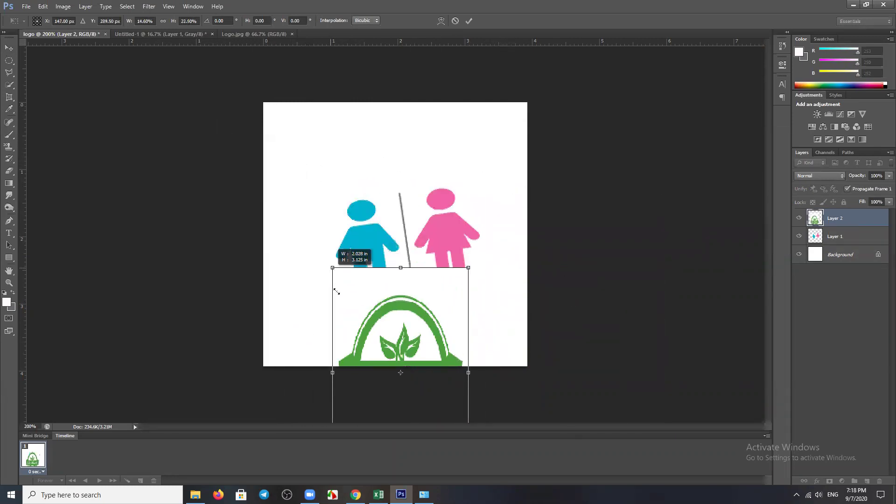
drag(339, 145, 346, 143)
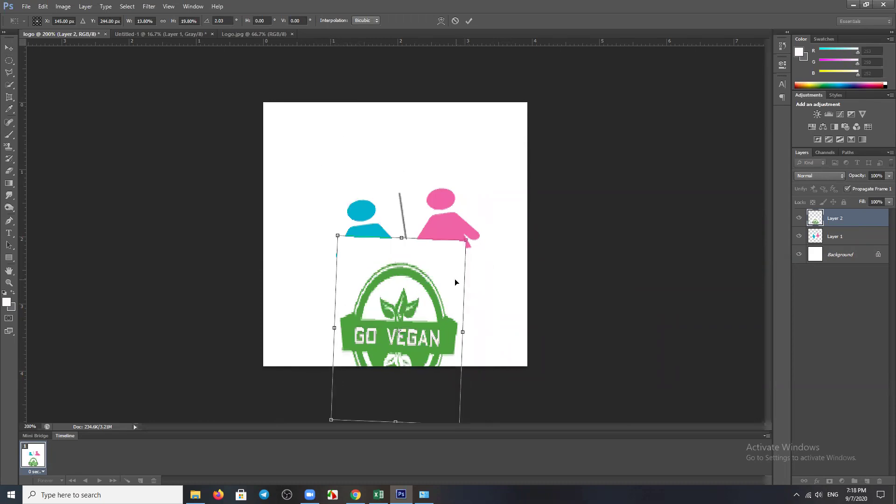
drag(455, 273, 437, 170)
mouse_move(448, 133)
mouse_down()
mouse_move(443, 216)
mouse_move(364, 241)
mouse_up()
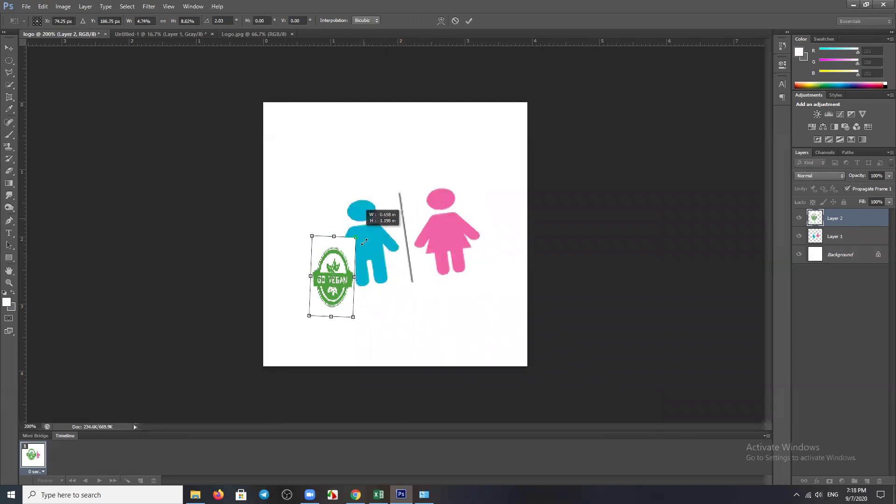
drag(364, 241, 371, 252)
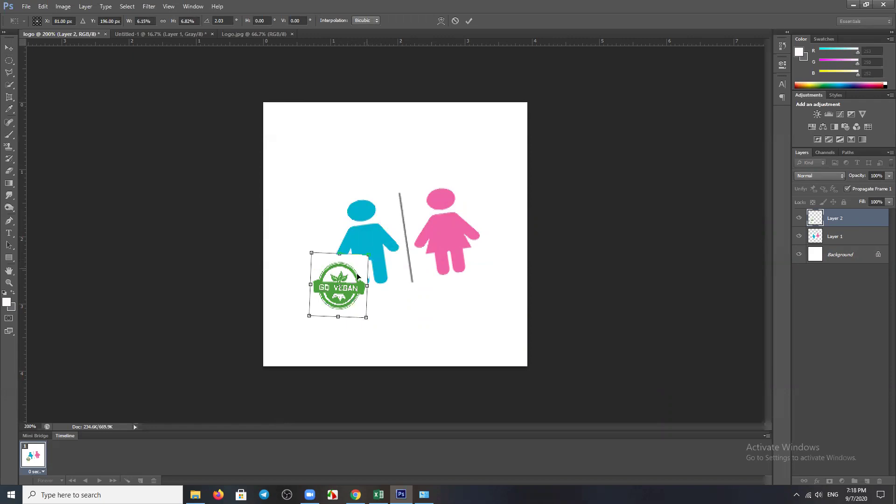
key(Return)
- Place the badge below the figures, then scale it up and widen it so it looks less squeezed
drag(344, 288, 419, 320)
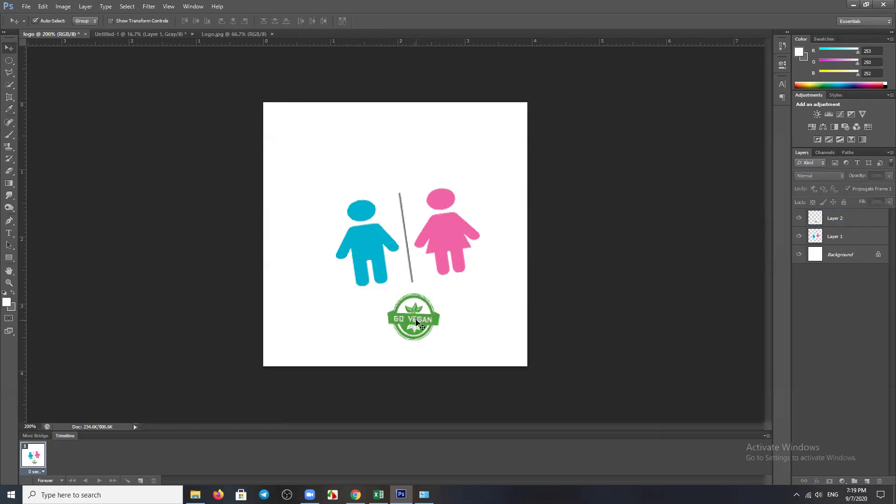
key(ctrl+t)
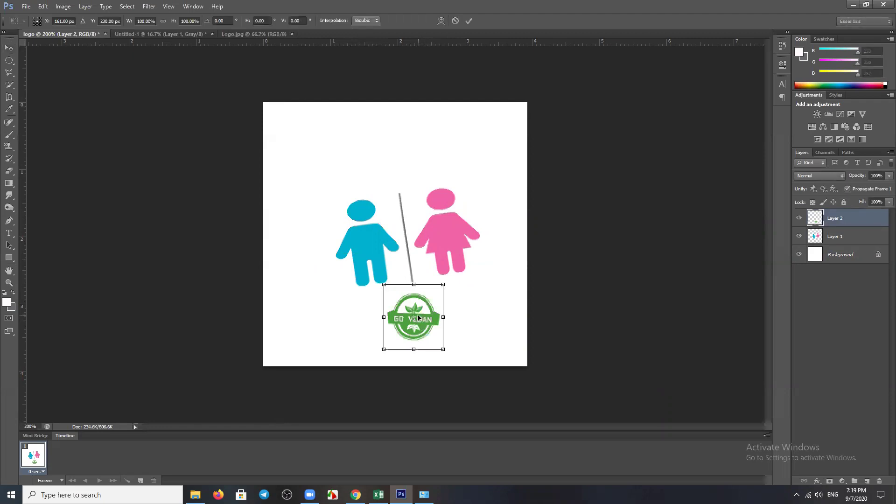
mouse_move(448, 283)
mouse_down()
mouse_move(488, 283)
mouse_move(497, 265)
mouse_move(419, 272)
mouse_up()
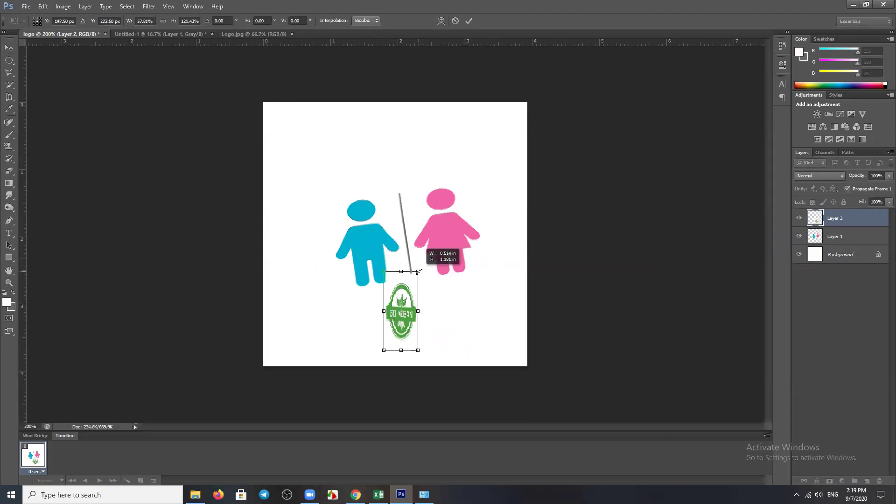
mouse_move(419, 271)
mouse_down()
mouse_move(429, 296)
mouse_move(447, 288)
mouse_move(413, 324)
mouse_up()
key(Return)
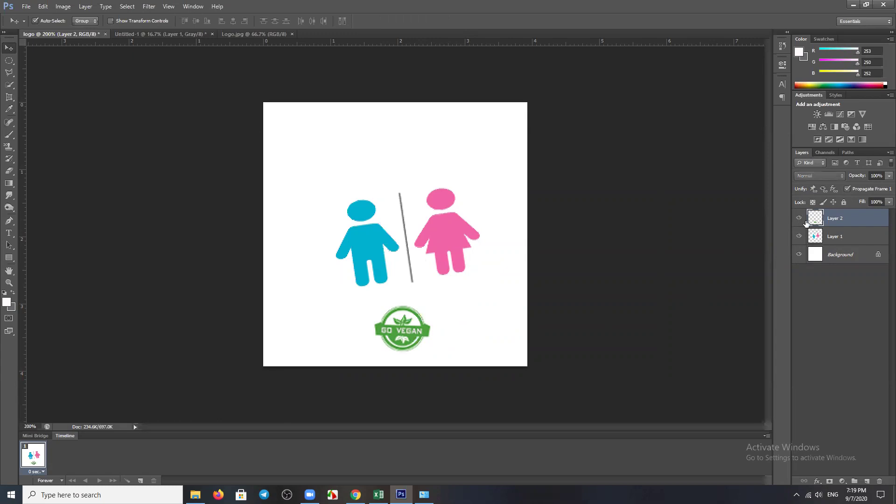
click(799, 237)
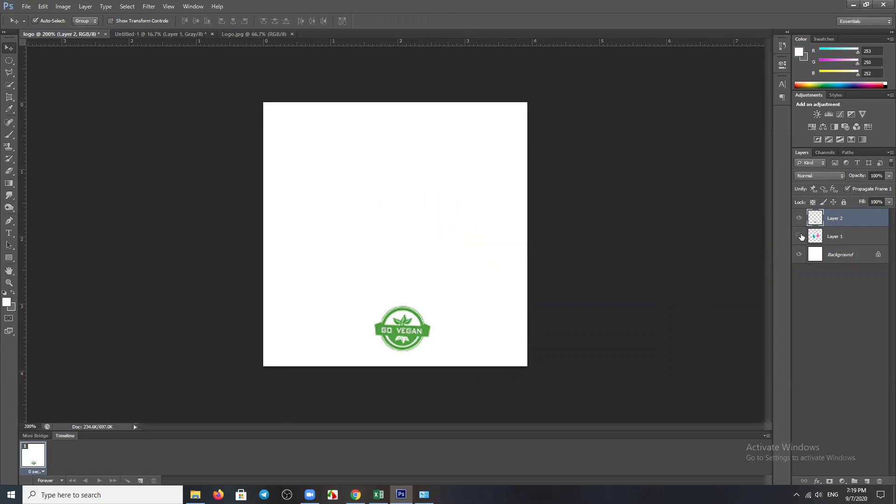
click(800, 219)
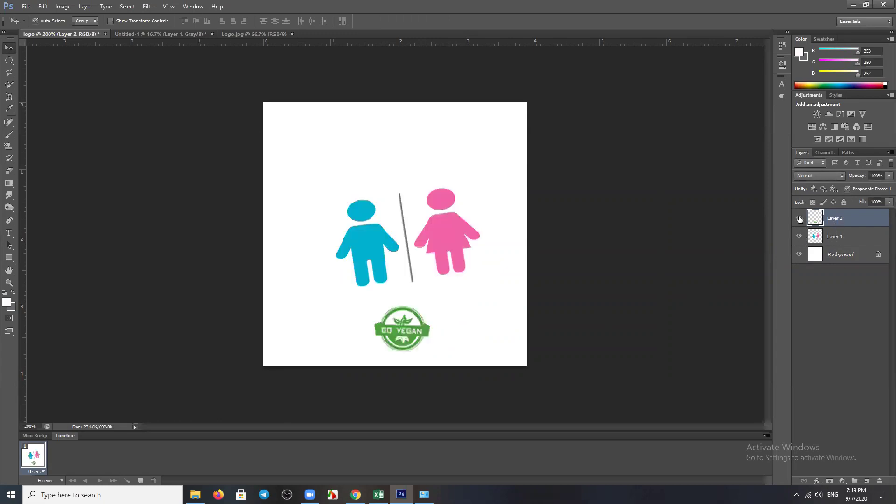
click(799, 237)
click(799, 218)
click(799, 236)
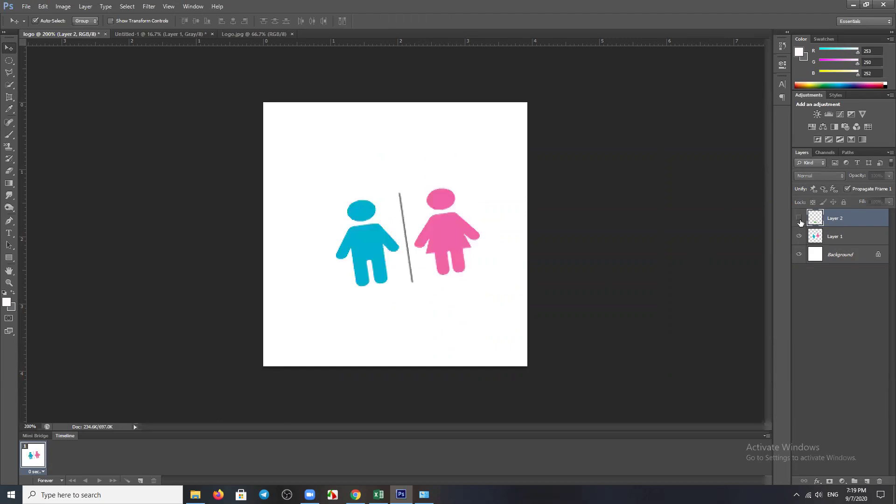
click(800, 218)
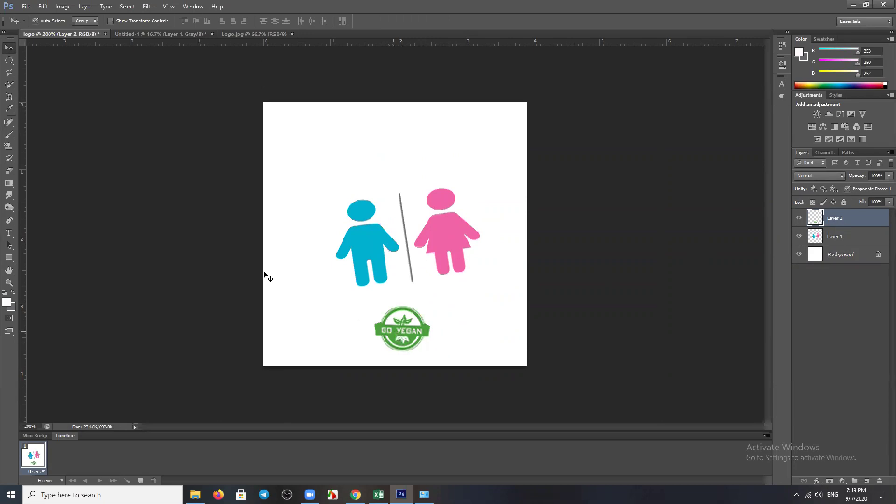
click(362, 241)
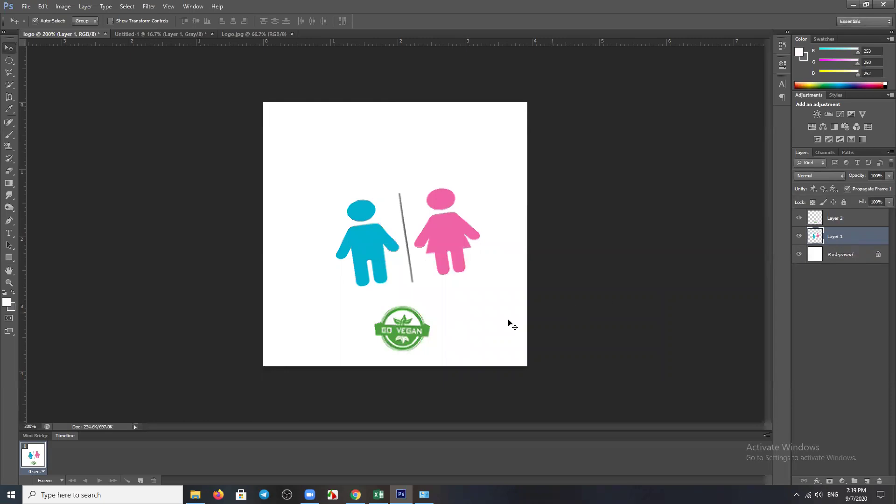
click(414, 327)
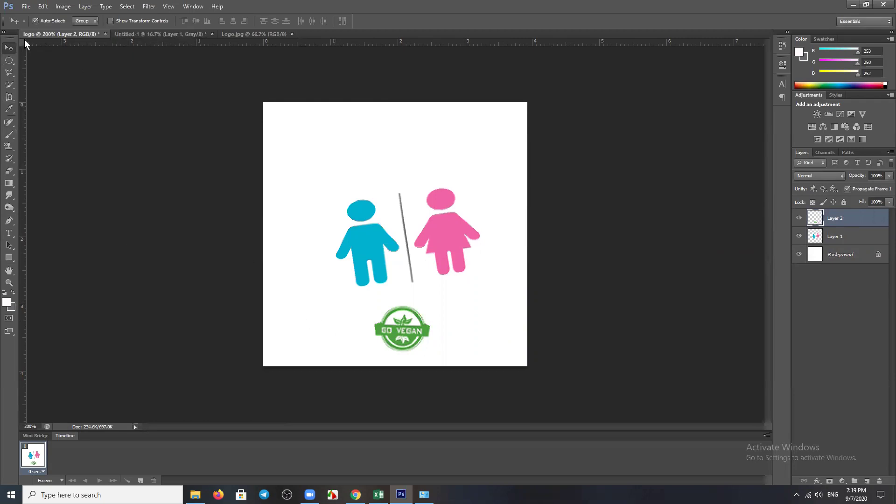
- Try placing the GO VEGAN badge over the blue figure, then return it below the figures
drag(389, 330, 379, 269)
key(ctrl+z)
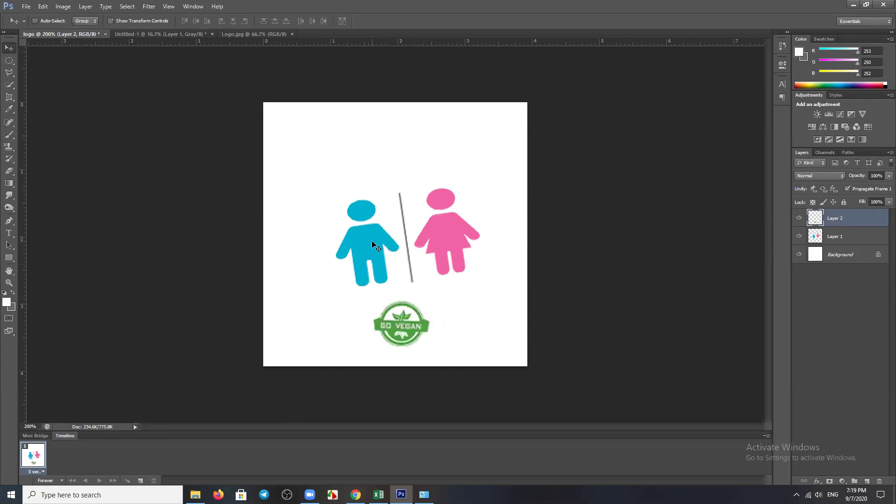
drag(375, 250, 367, 201)
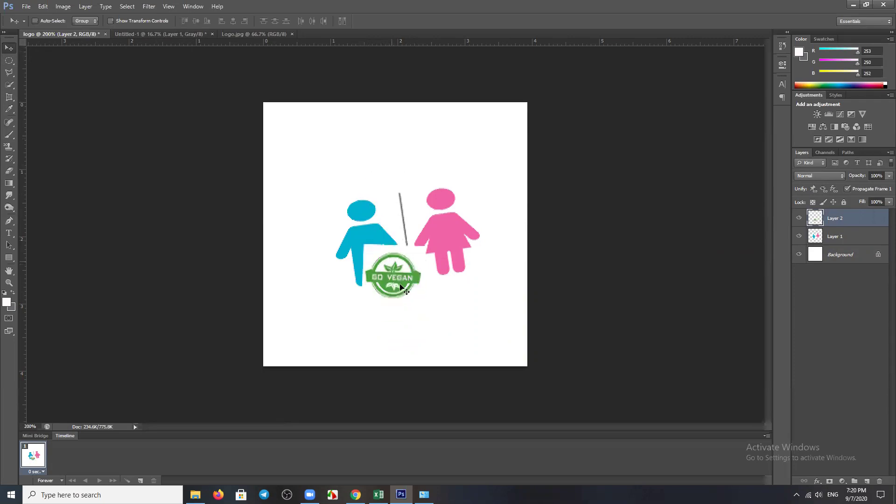
drag(401, 288, 418, 336)
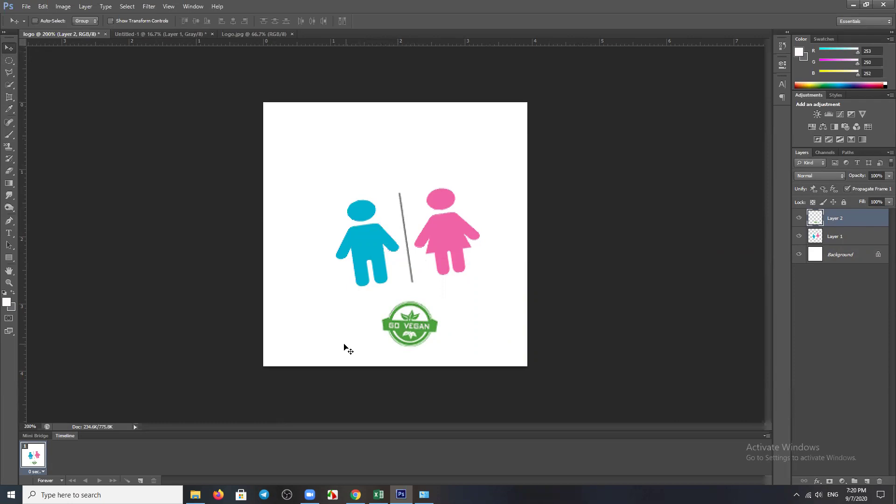
- Raise the figures about 100 px and shift the badge up and to the right
click(832, 236)
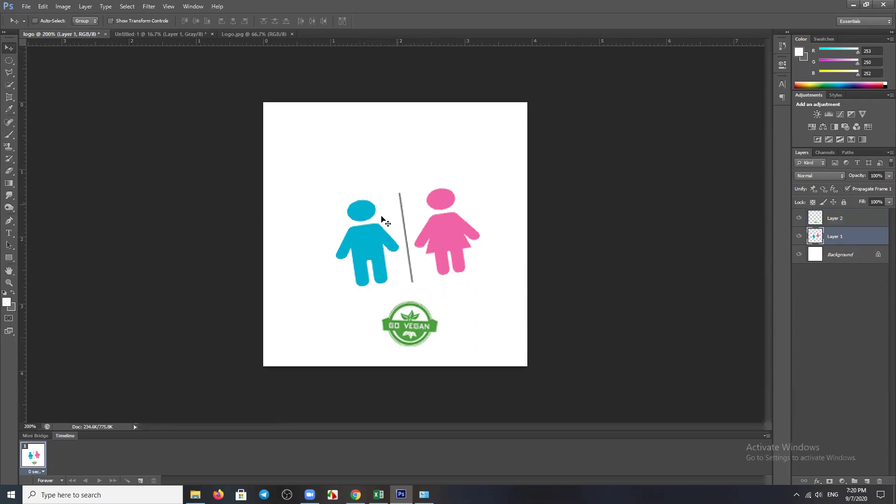
drag(373, 247, 370, 200)
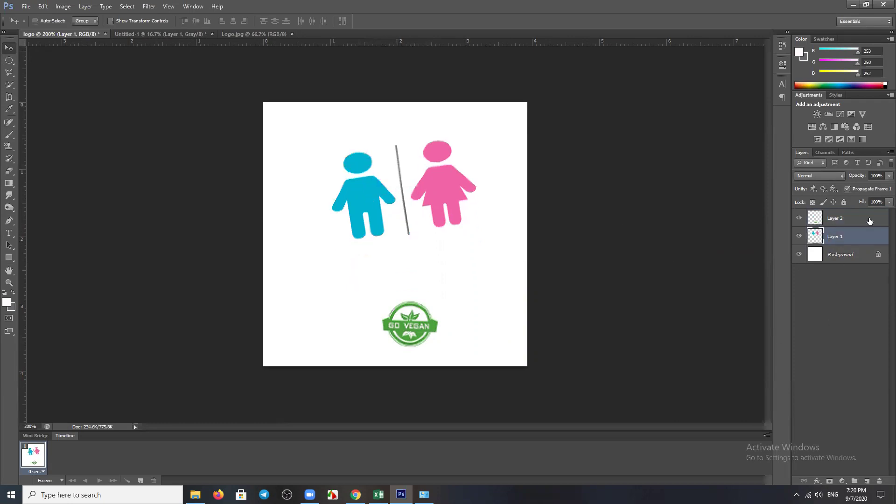
click(836, 219)
drag(411, 332, 453, 300)
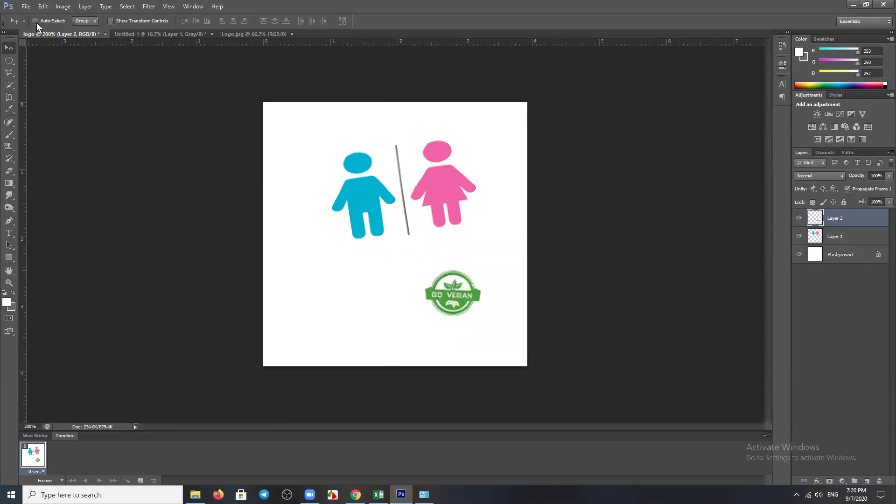
click(368, 194)
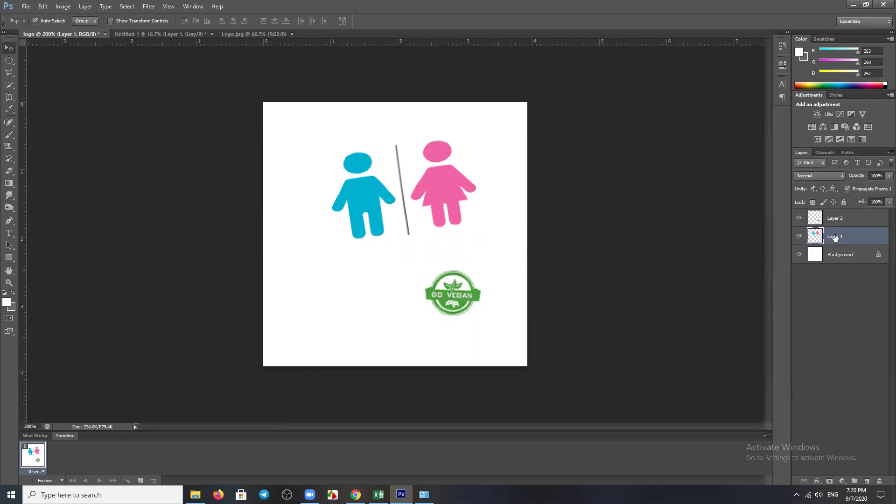
click(447, 297)
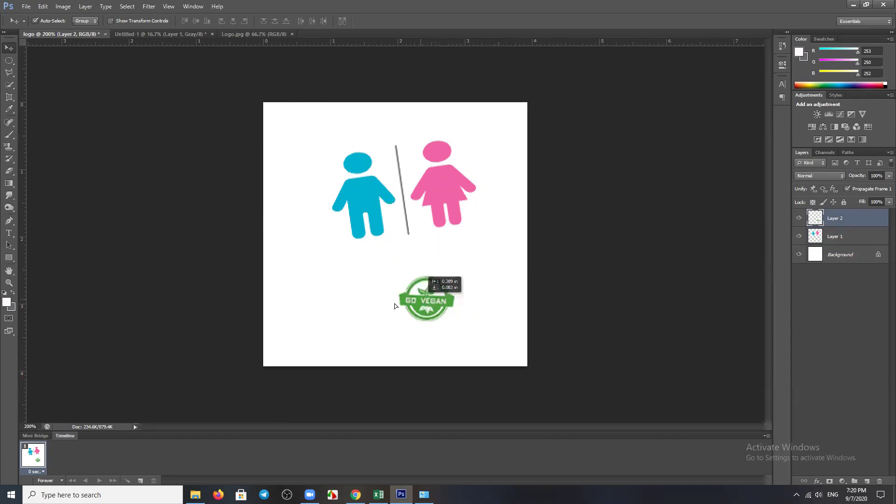
- Fine-tune the layout: figures higher and left, badge toward the lower right
drag(451, 296, 397, 306)
drag(448, 210, 462, 230)
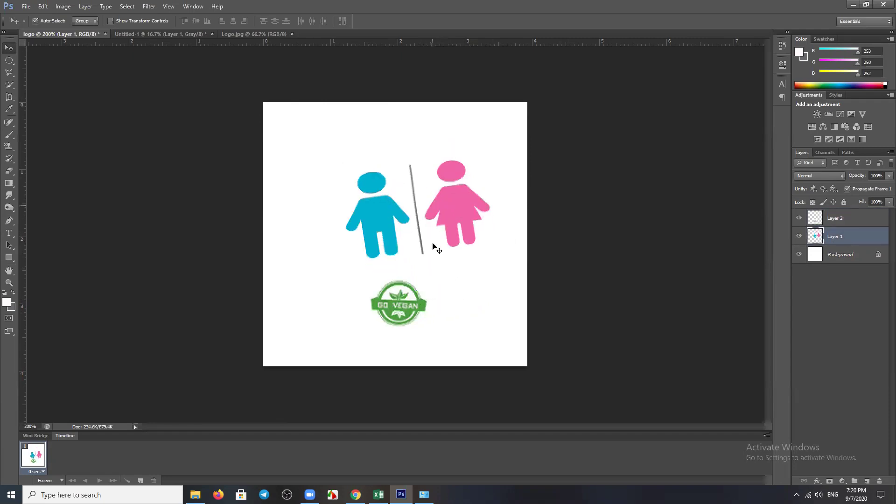
drag(460, 325, 515, 348)
drag(381, 231, 370, 194)
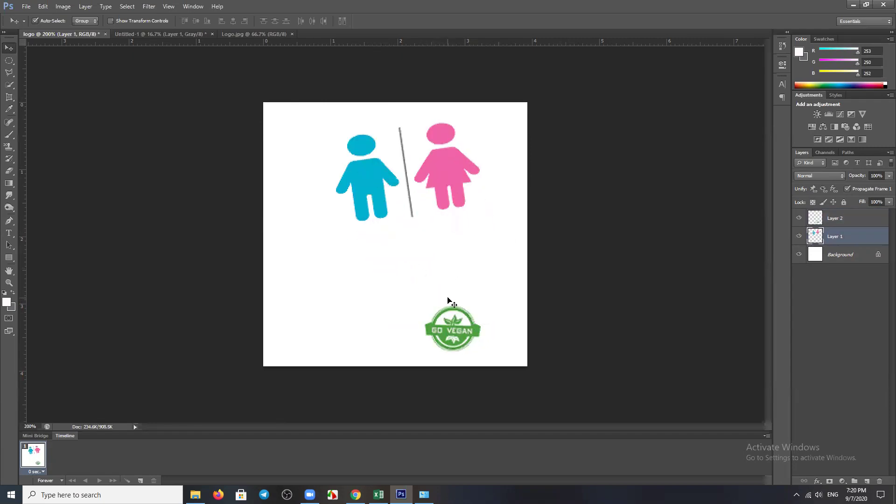
click(449, 313)
drag(450, 314, 442, 299)
drag(445, 180, 439, 205)
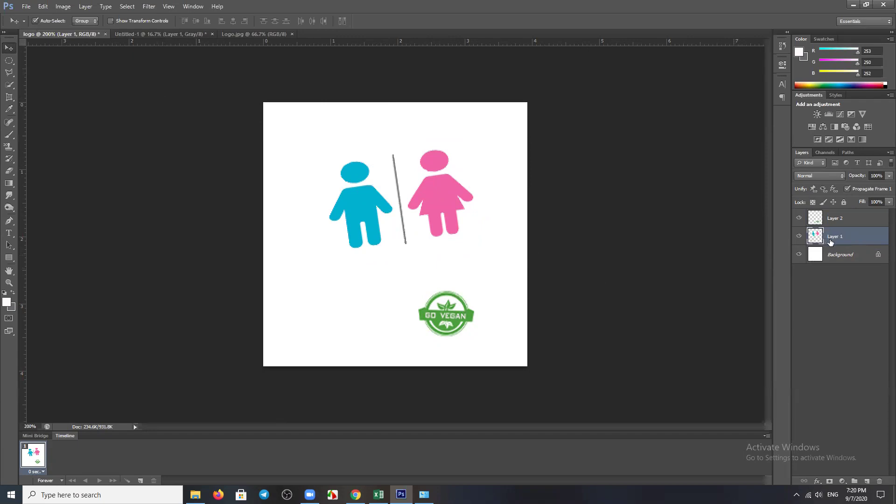
- Rename the figures layer to WC and the badge layer to logo
double_click(835, 237)
text(WC)
click(836, 220)
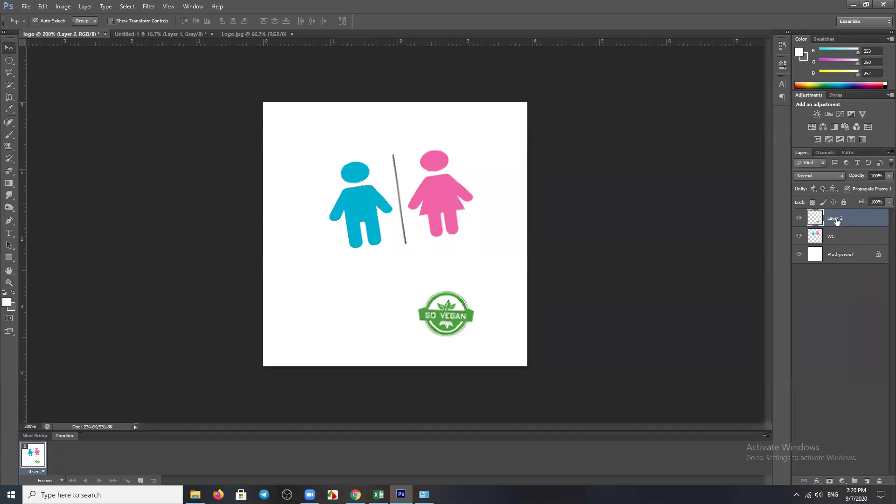
double_click(836, 220)
text(logo)
key(Return)
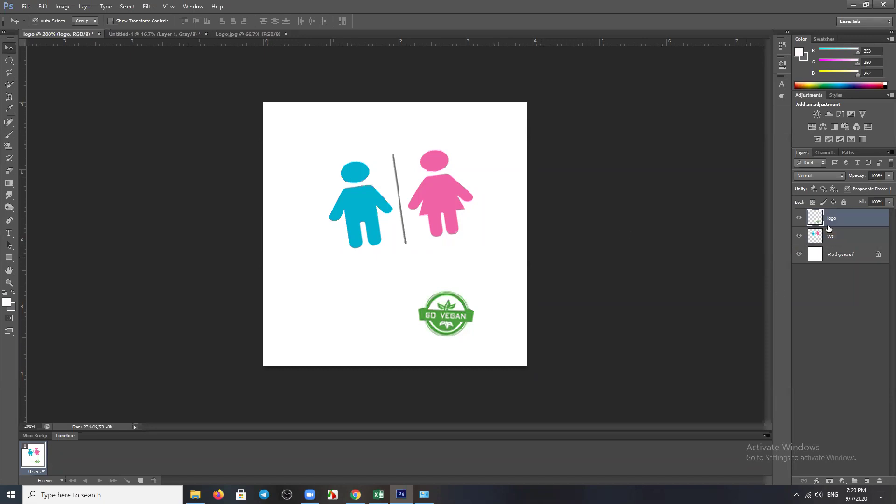
- Nudge the logo badge right and down and the WC figures up and right
drag(465, 316, 481, 322)
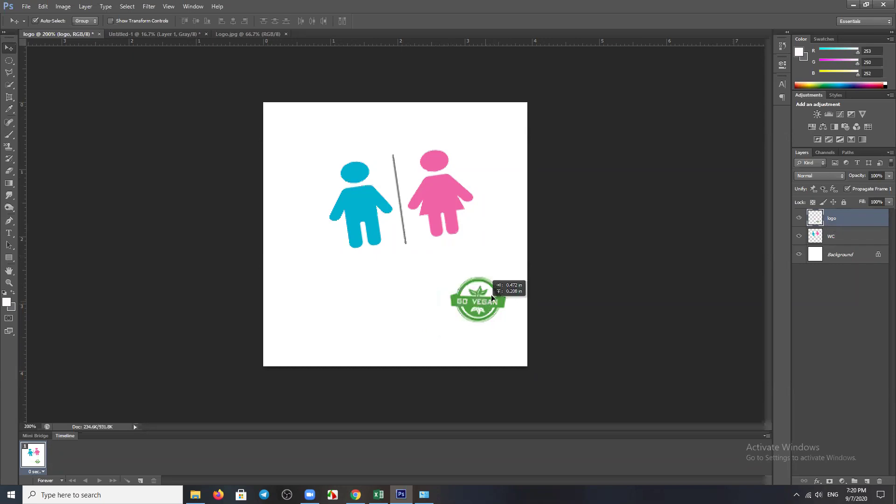
click(824, 239)
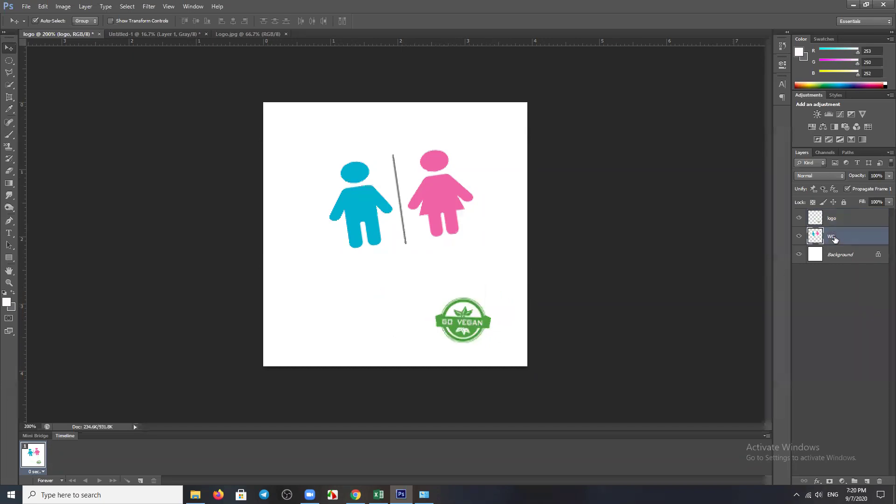
mouse_move(410, 202)
mouse_down()
mouse_move(435, 227)
mouse_move(444, 211)
mouse_up()
click(489, 252)
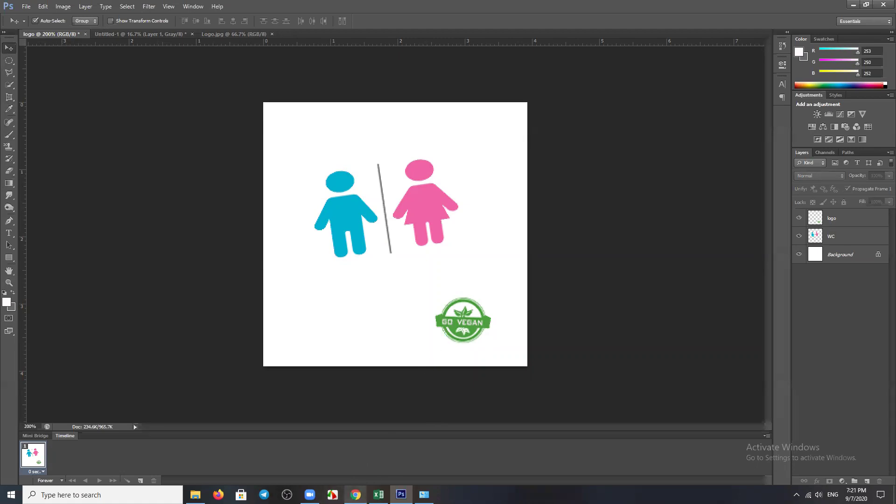
- Browse in File Explorer to the Desktop's Name Card folder
mouse_move(195, 495)
click(195, 456)
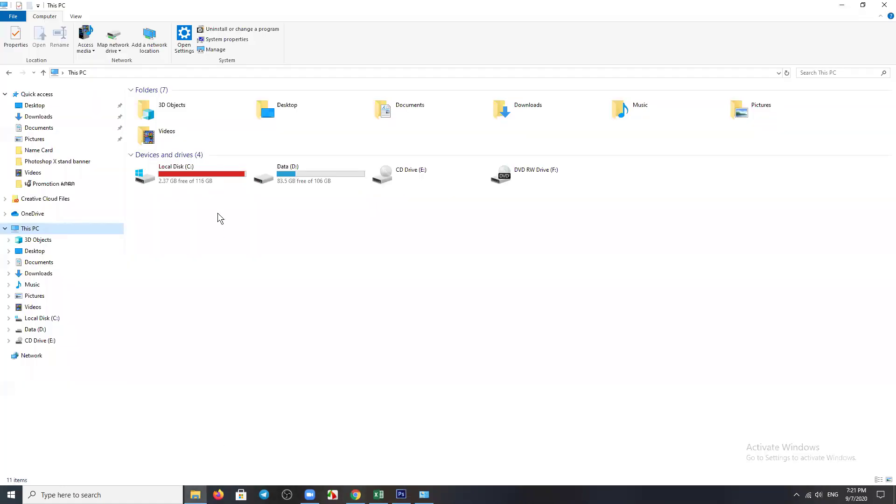
click(42, 108)
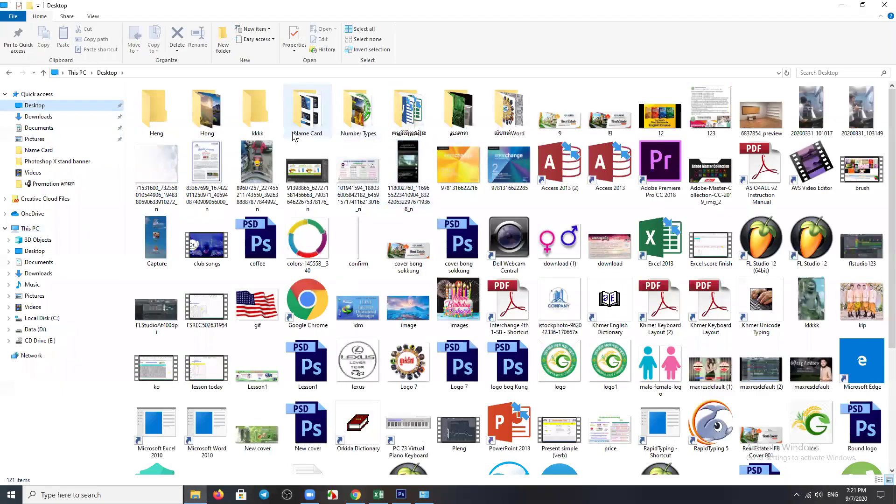
click(302, 117)
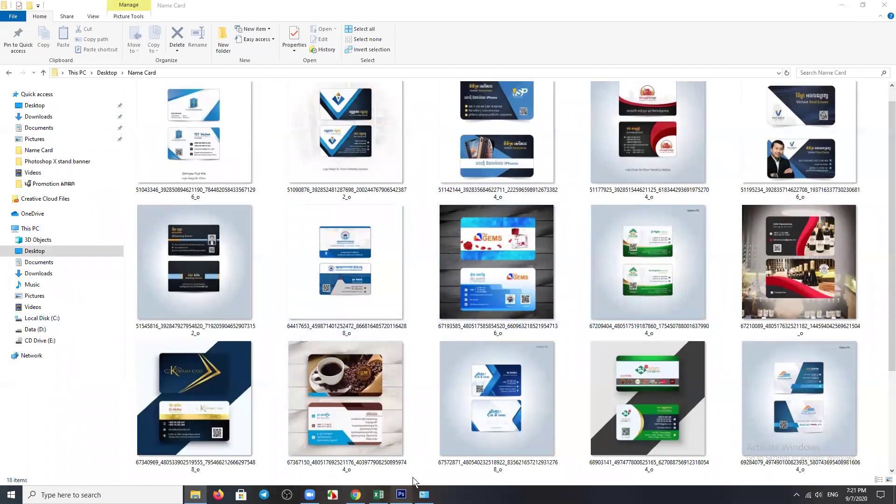
- Minimize Photoshop, File Explorer and the System window to show the desktop
click(401, 495)
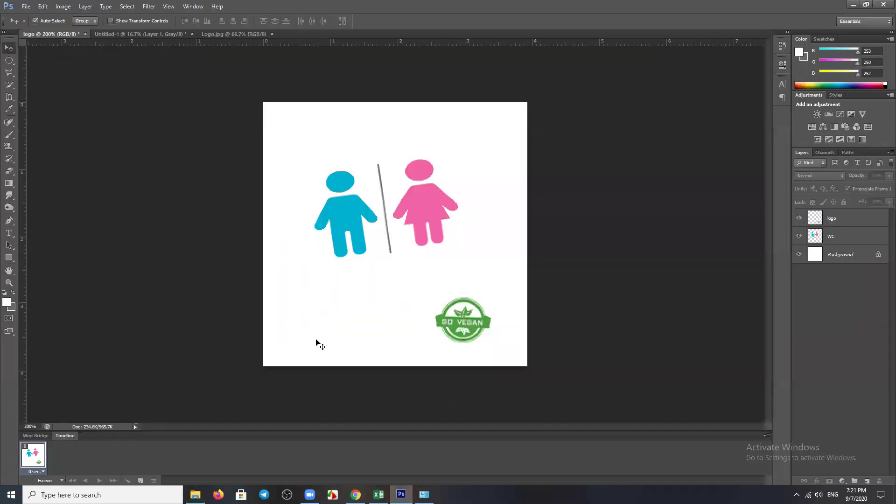
click(856, 5)
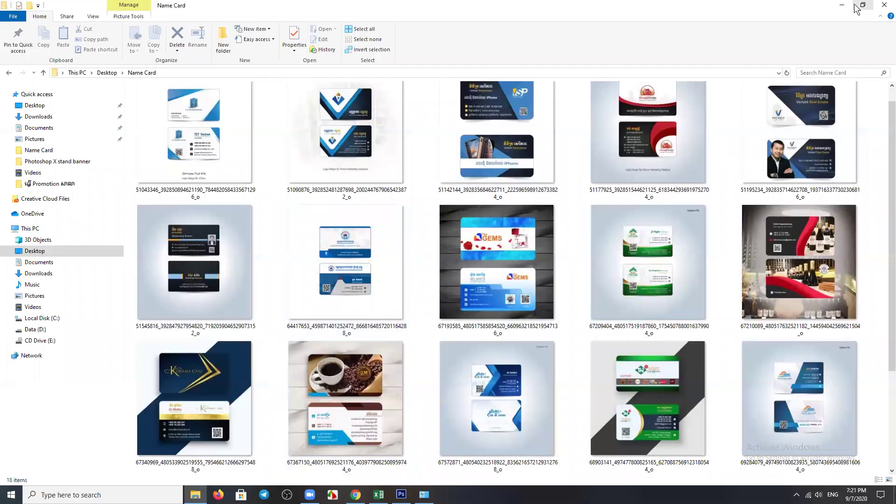
click(856, 5)
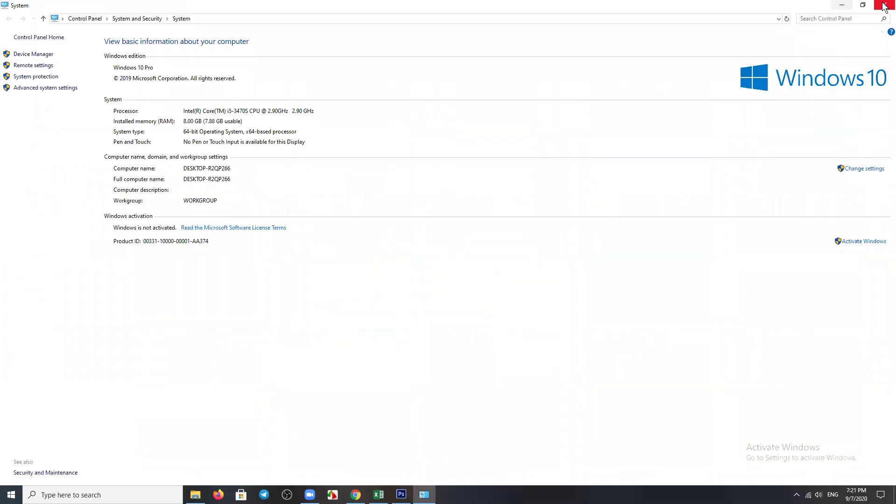
click(842, 6)
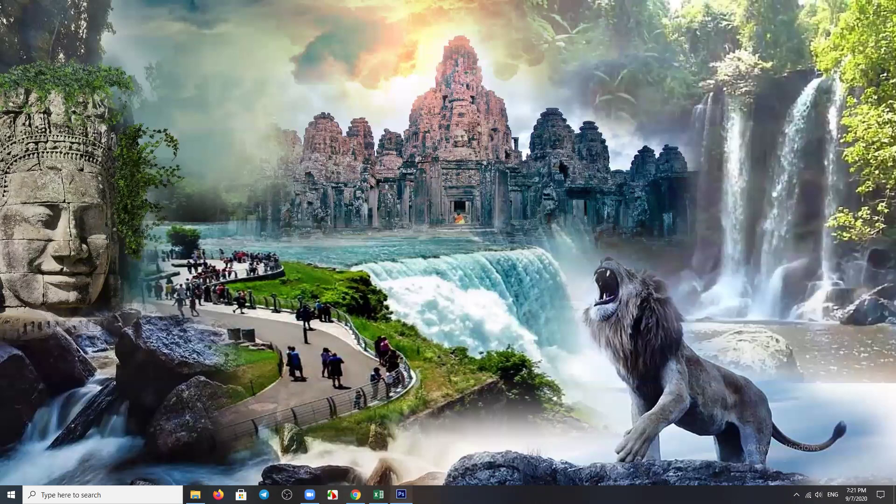
- Restore the Photoshop logo document from the taskbar
click(402, 495)
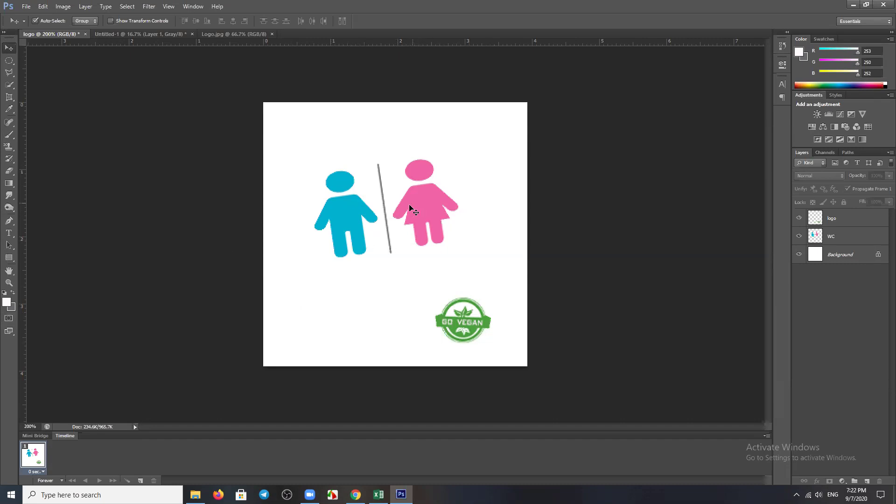
- Delete the WC figures layer and the logo badge layer
click(417, 221)
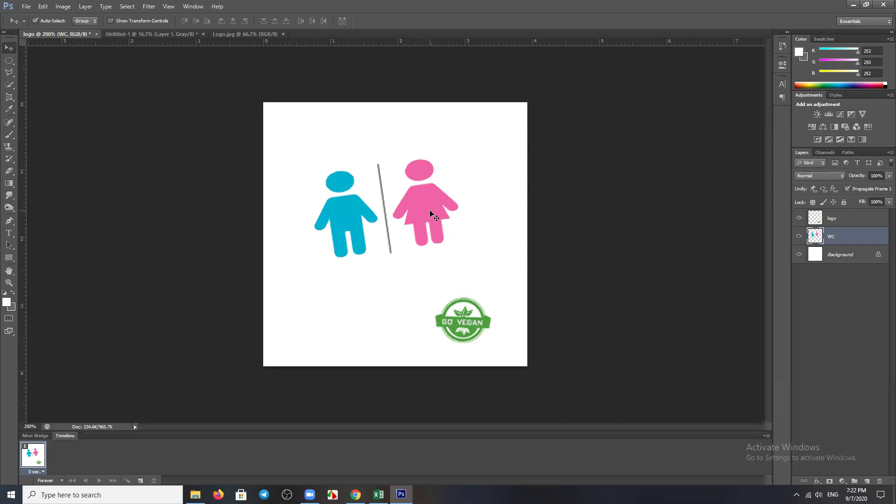
key(Delete)
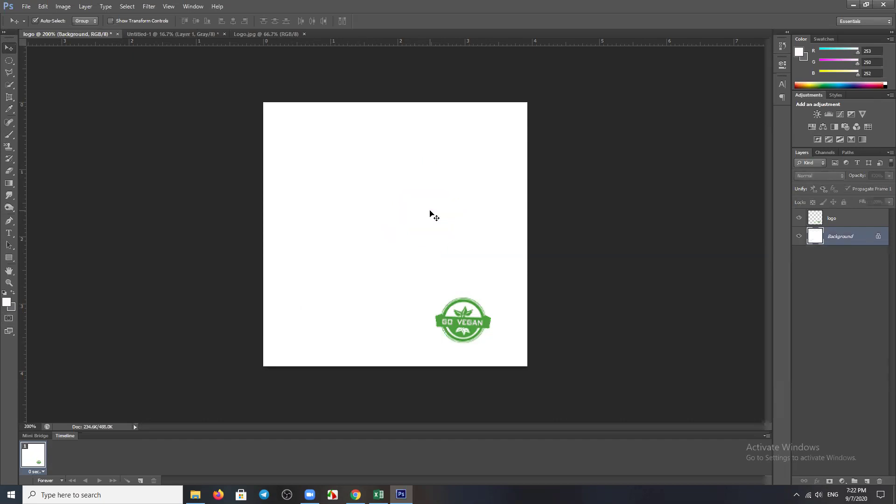
click(473, 318)
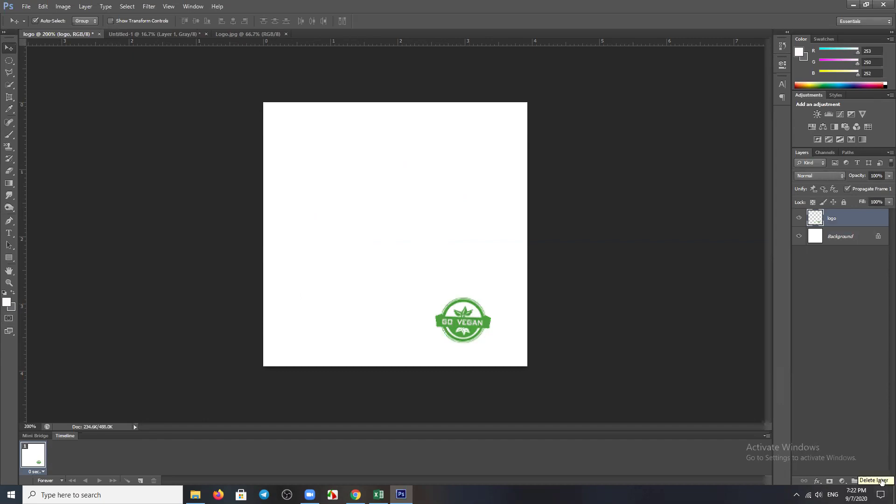
click(882, 482)
click(416, 186)
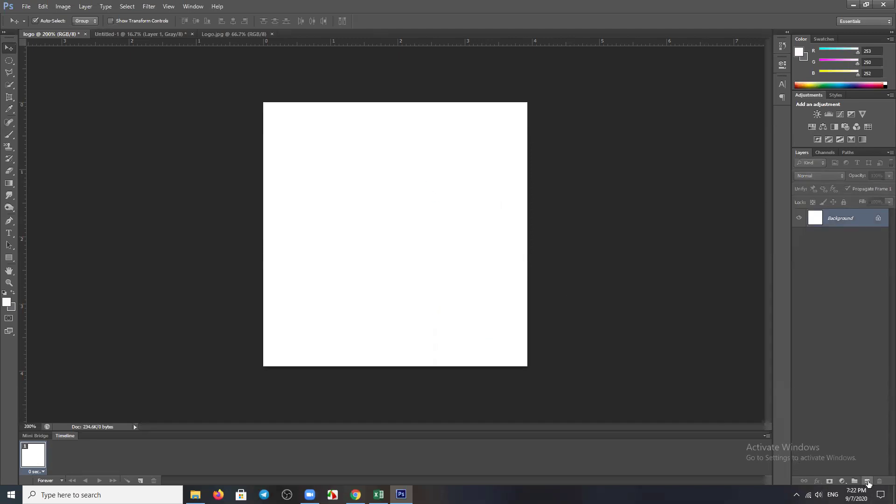
- Add three empty layers and make Layer 1 active
click(867, 481)
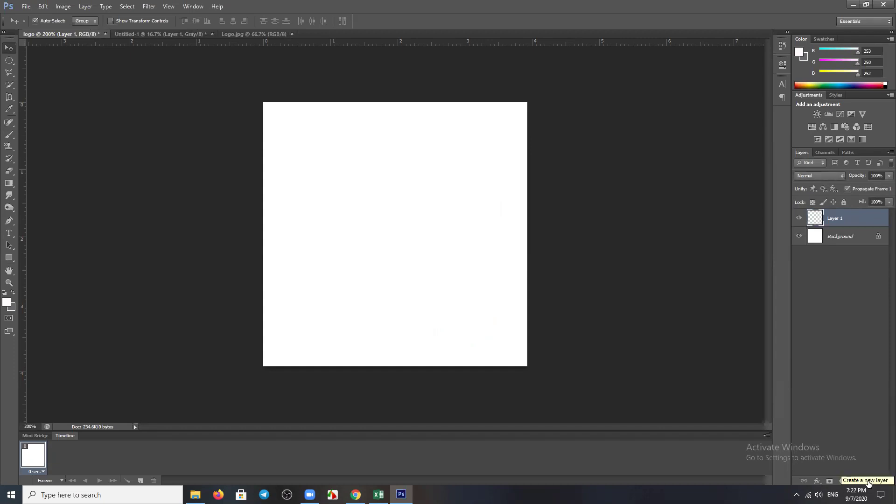
click(869, 482)
click(868, 482)
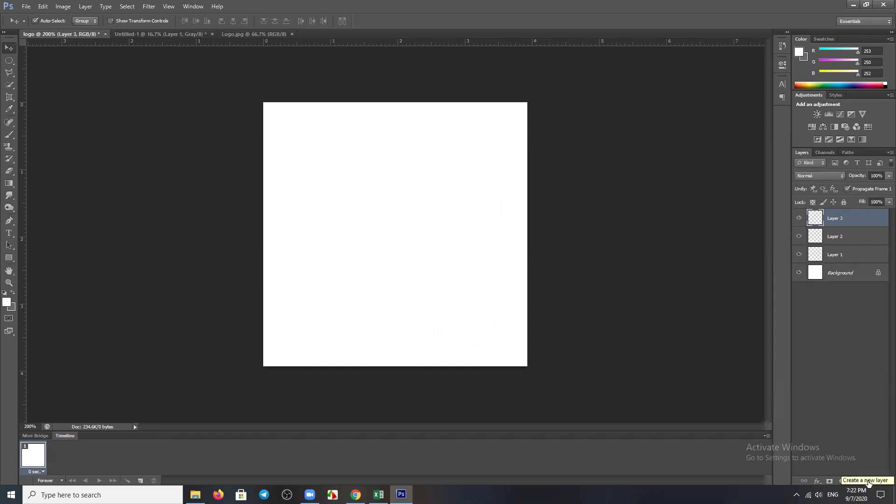
click(840, 255)
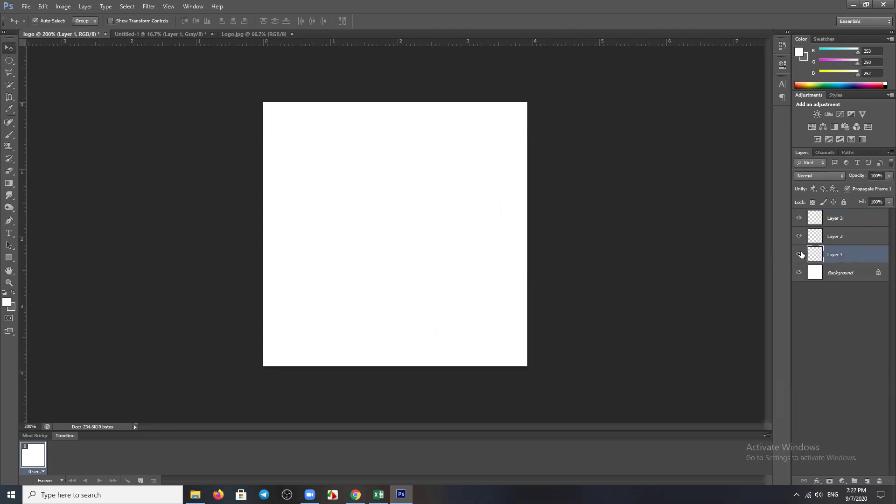
- Fill a full-width rectangular band near the top of Layer 1 with pink (235, 51, 172)
click(6, 62)
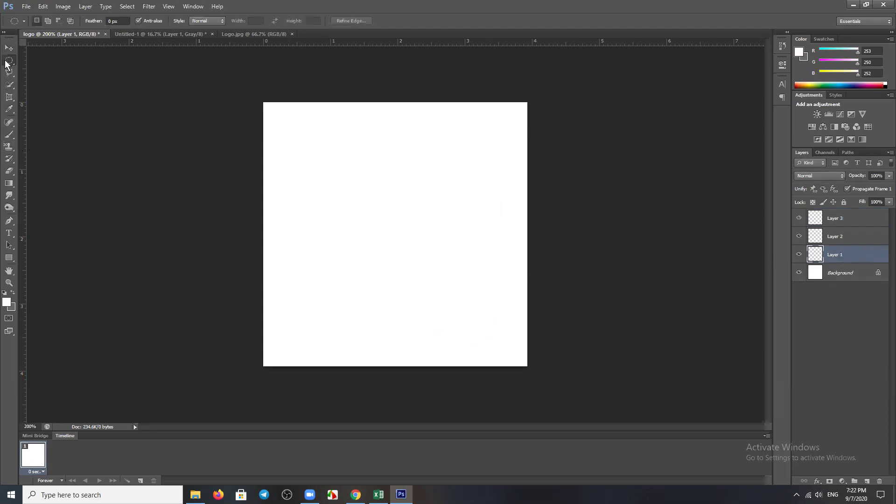
click(41, 59)
drag(250, 133, 555, 179)
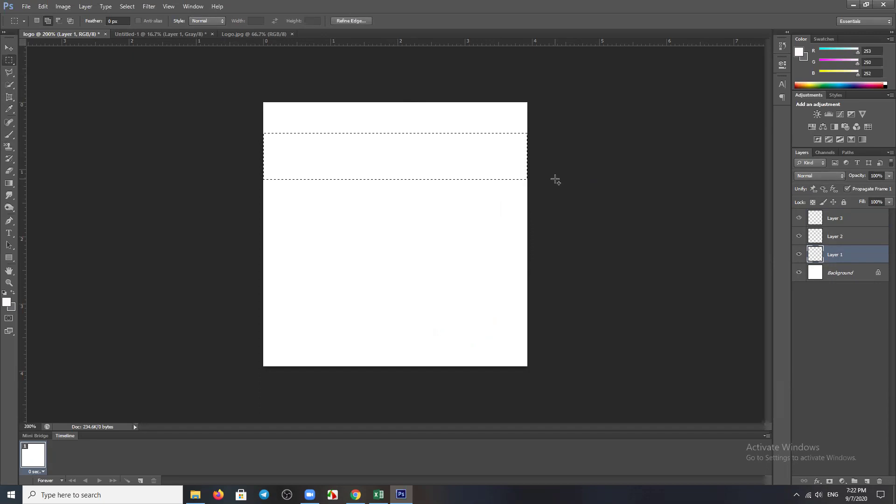
click(6, 303)
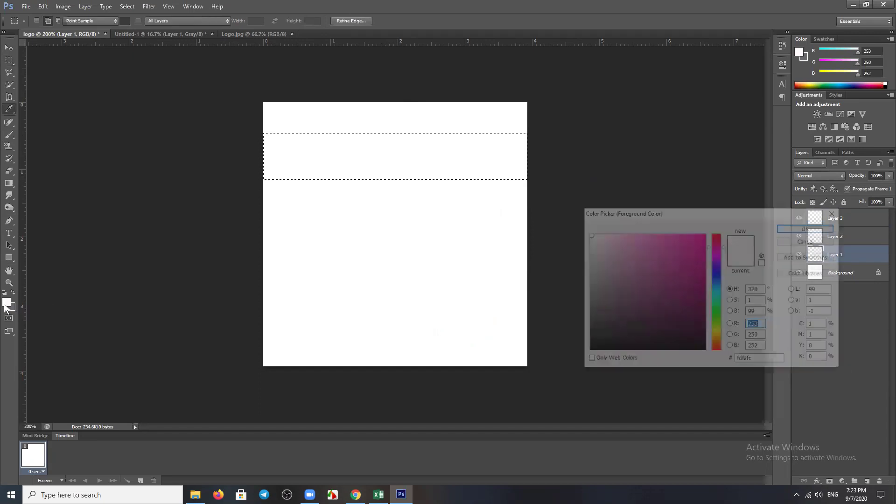
click(680, 242)
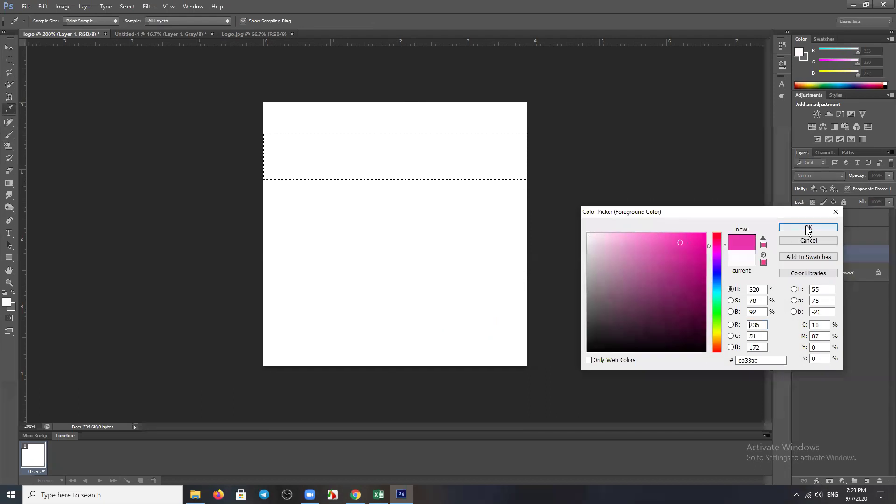
click(808, 227)
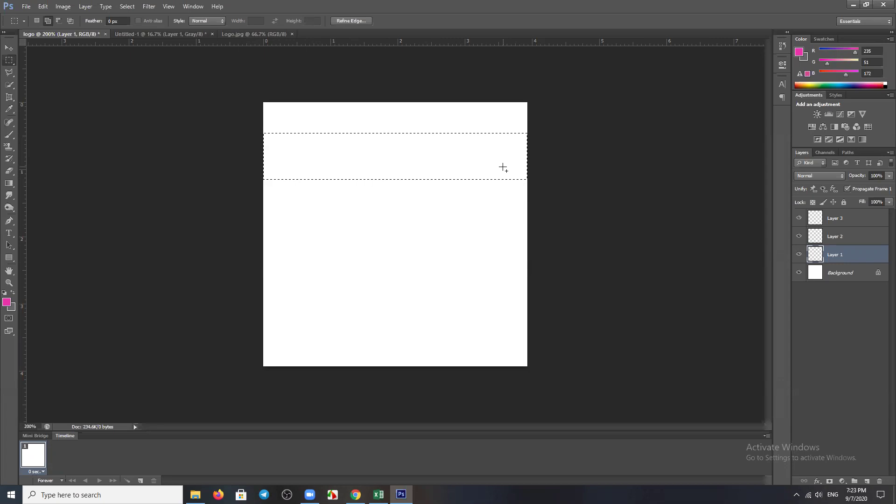
key(alt+BackSpace)
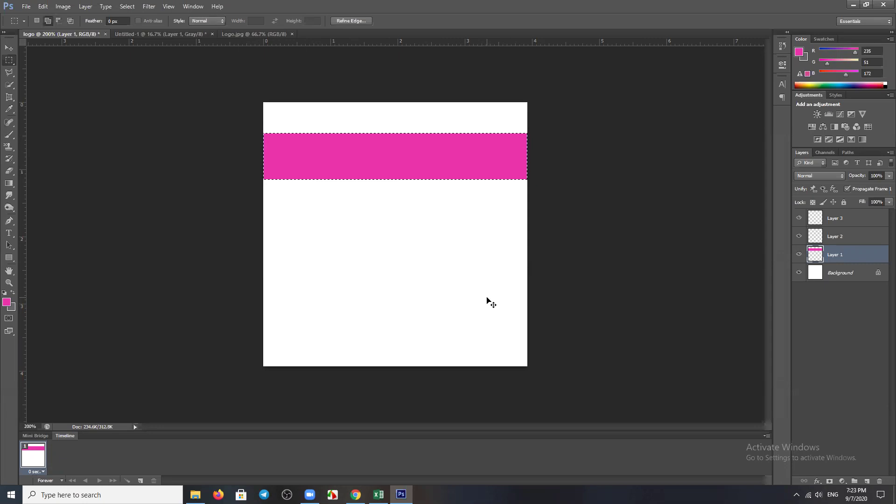
click(424, 135)
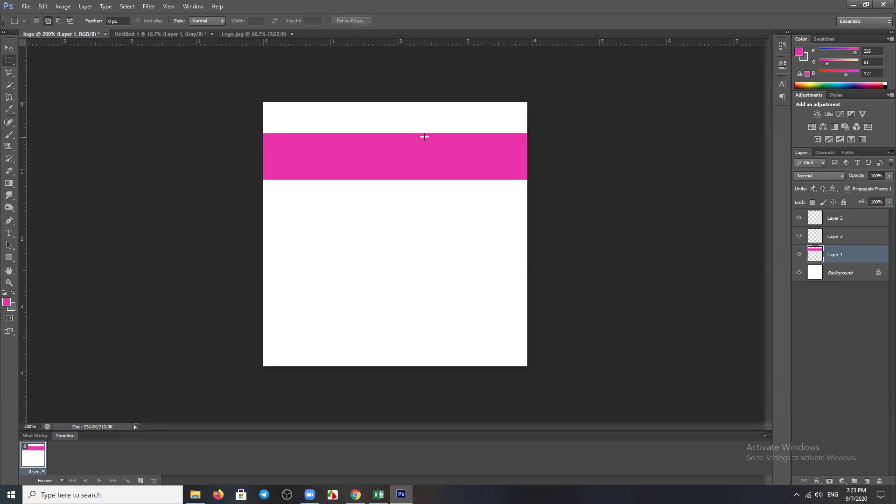
click(835, 236)
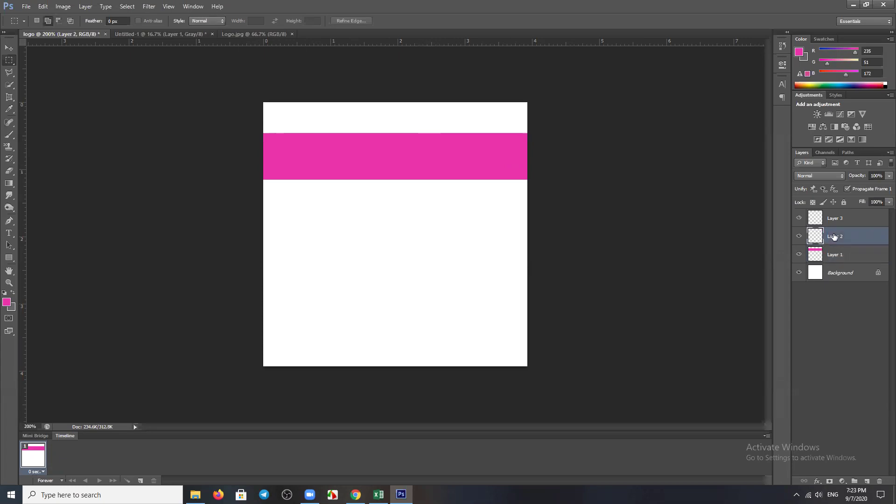
right_click(11, 61)
- Fill a circular selection below the band with pink on Layer 2, then deselect
click(44, 68)
mouse_move(286, 258)
mouse_down()
mouse_move(376, 341)
mouse_move(444, 270)
mouse_up()
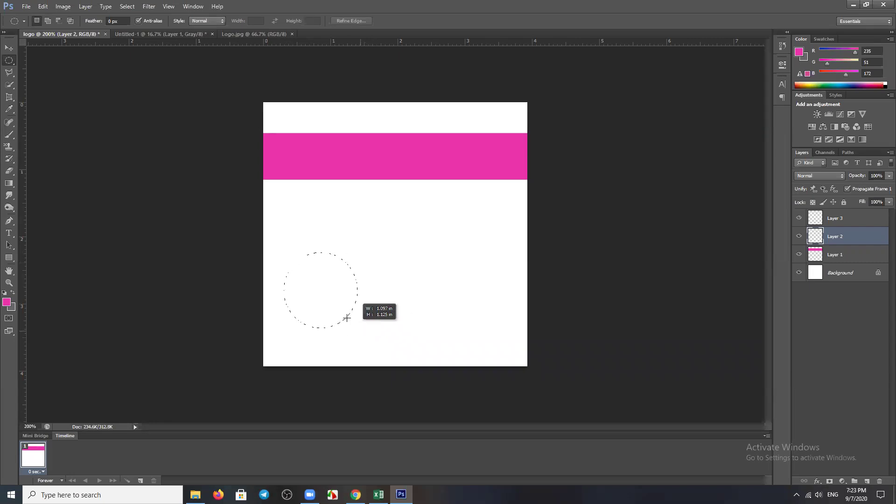
click(374, 292)
drag(376, 299, 305, 331)
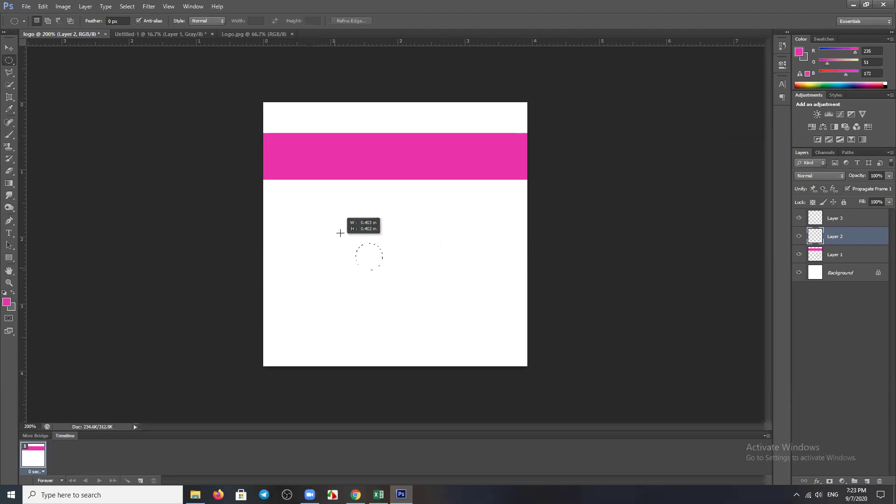
mouse_move(305, 332)
mouse_down()
mouse_move(408, 299)
mouse_move(286, 196)
mouse_move(485, 324)
mouse_move(354, 194)
mouse_move(511, 358)
mouse_move(495, 335)
mouse_up()
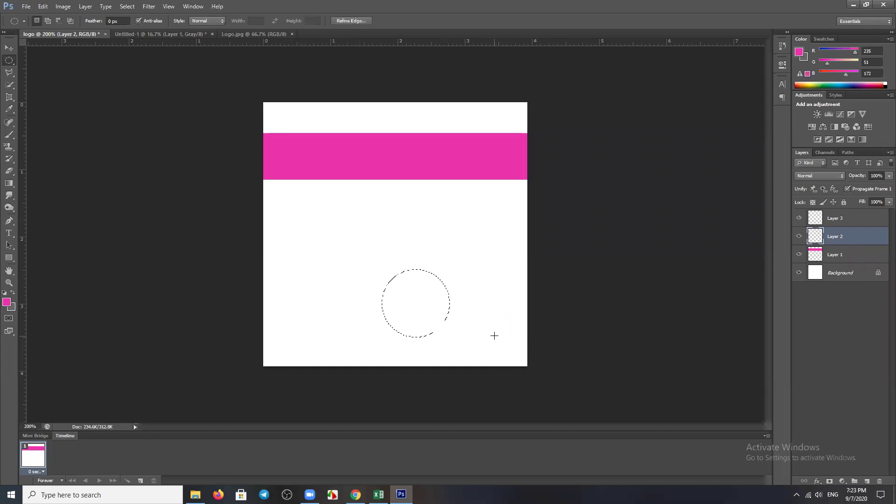
key(alt+BackSpace)
key(ctrl+d)
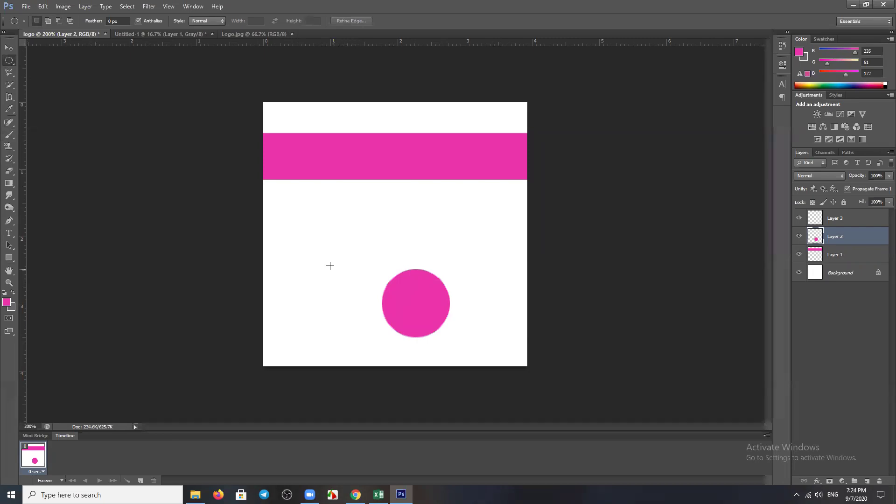
- Try extra oval selections left of the circle, then dismiss the no-pixels-selected warning
drag(318, 220, 357, 263)
click(358, 261)
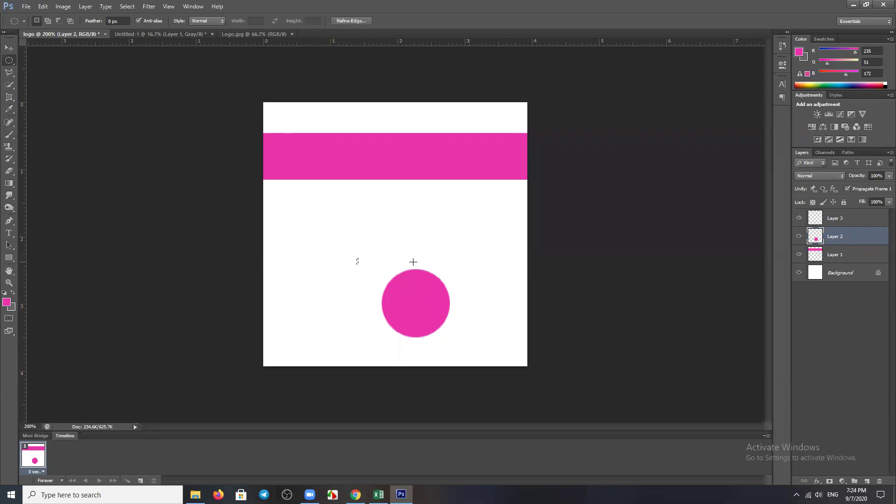
drag(336, 235, 359, 293)
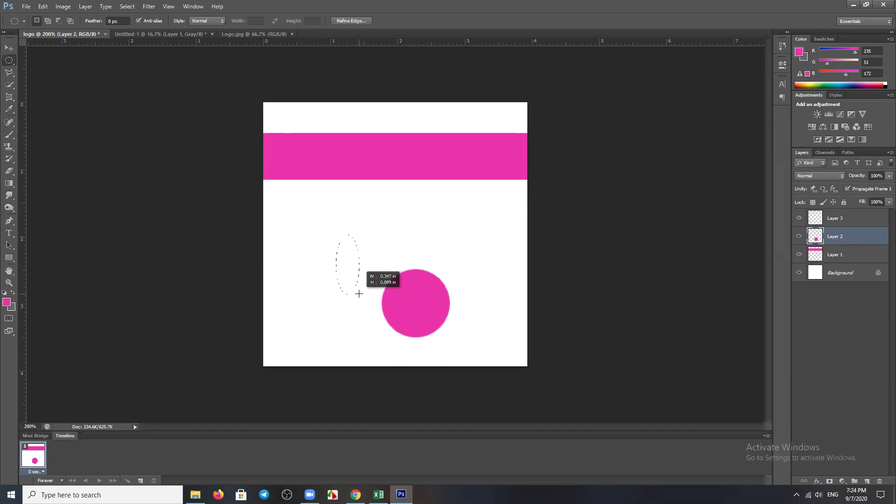
mouse_move(358, 293)
mouse_down()
mouse_move(372, 300)
mouse_move(371, 292)
mouse_up()
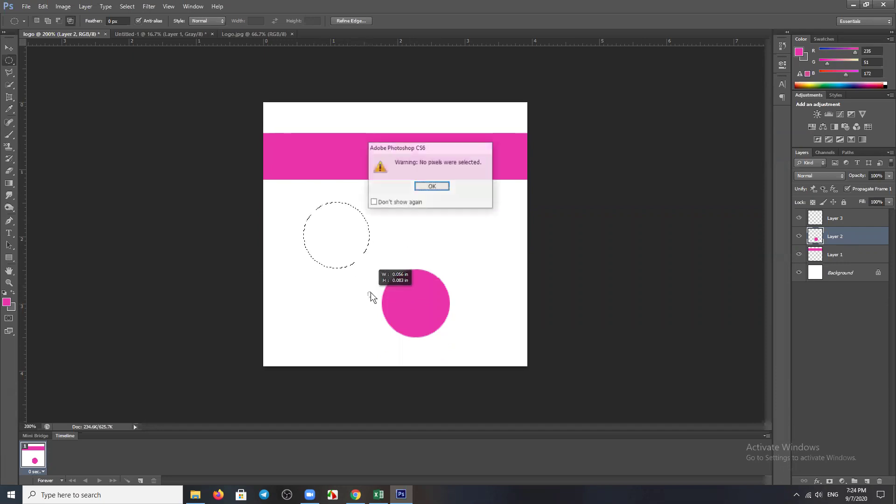
click(432, 186)
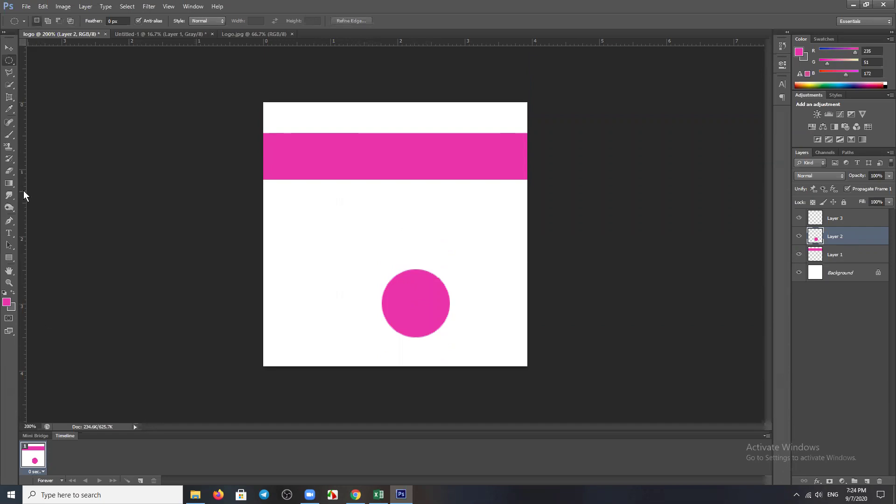
- Show the rulers and drag horizontal and vertical guides to the canvas centre
click(169, 6)
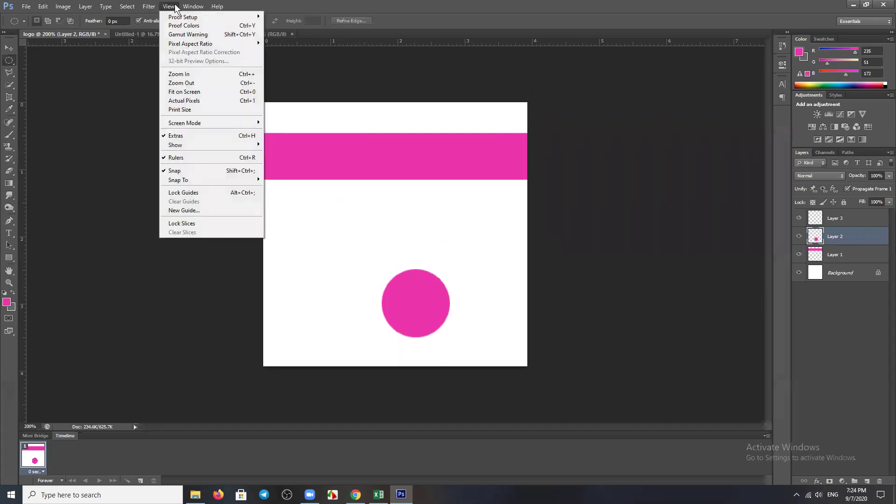
click(189, 158)
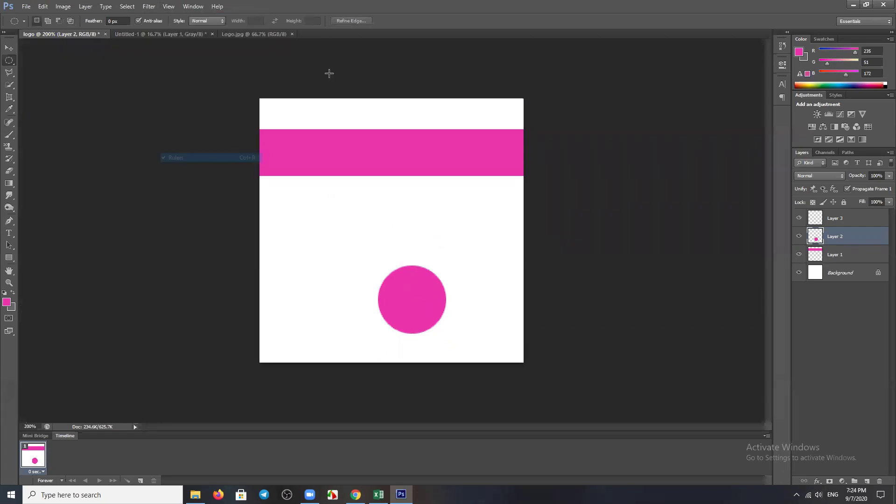
click(169, 6)
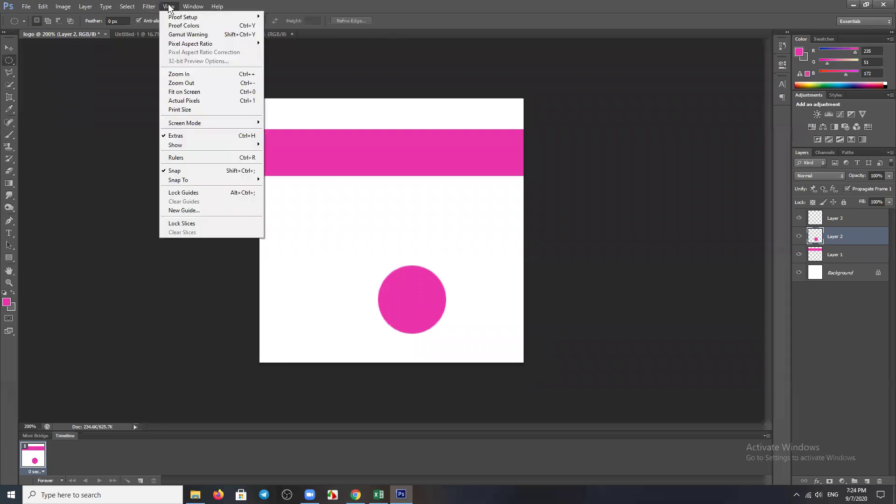
click(194, 157)
drag(424, 41, 438, 238)
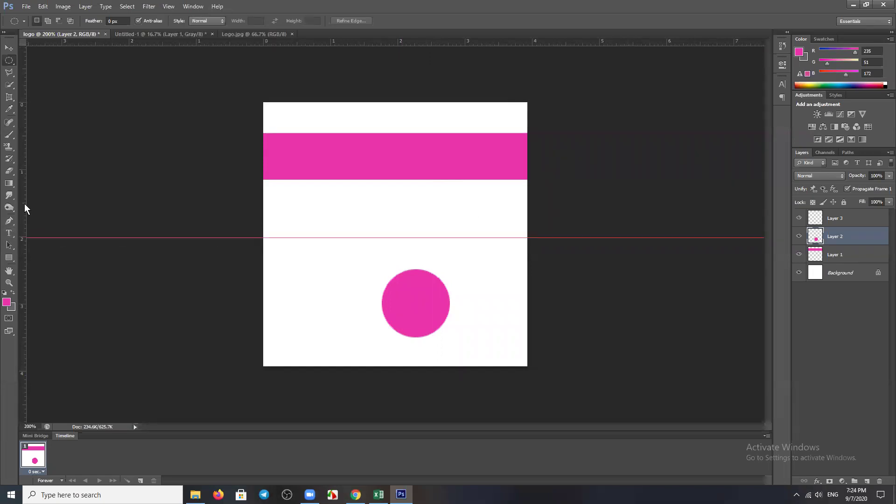
drag(24, 203, 395, 215)
- Dismiss the warning and nudge the horizontal guide to the exact centre
drag(560, 238, 565, 224)
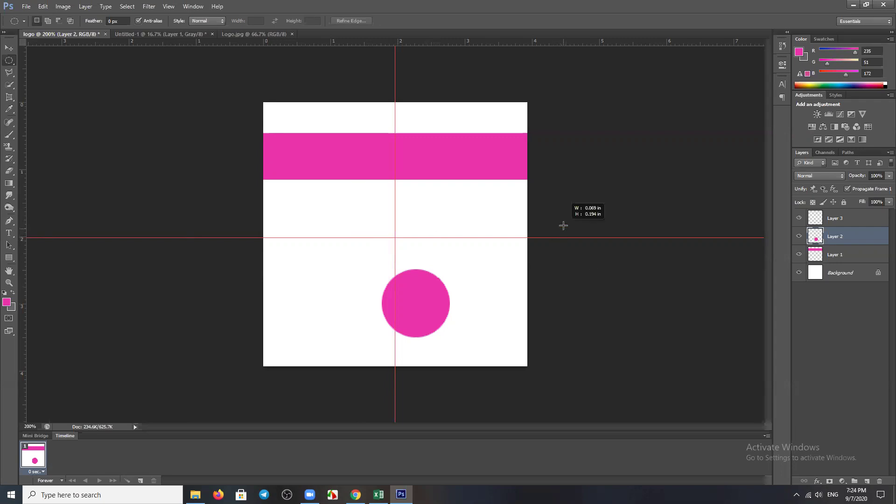
click(432, 185)
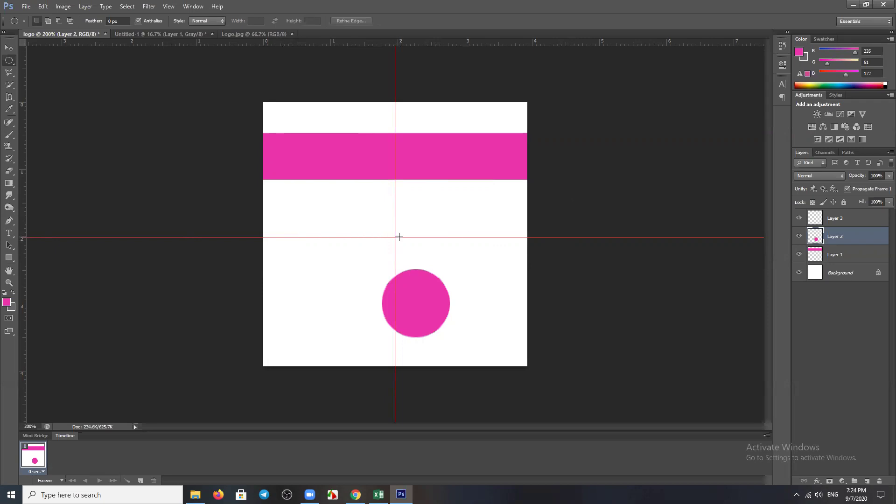
click(8, 48)
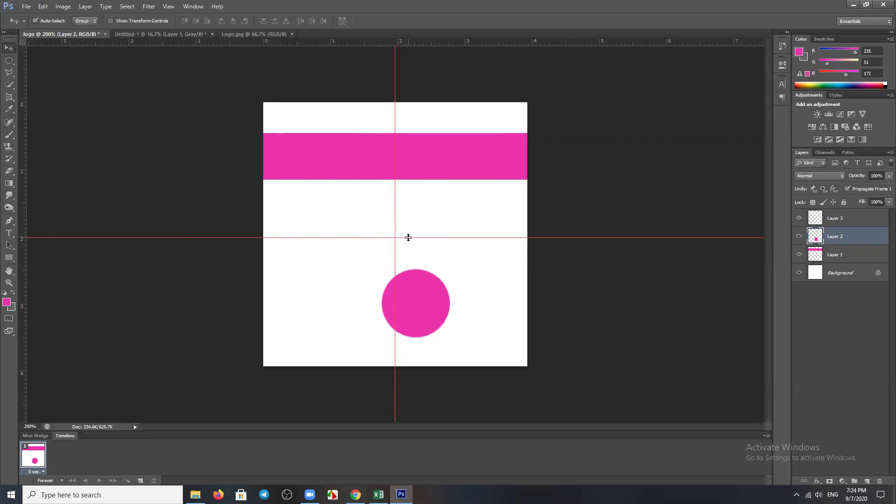
drag(406, 238, 401, 235)
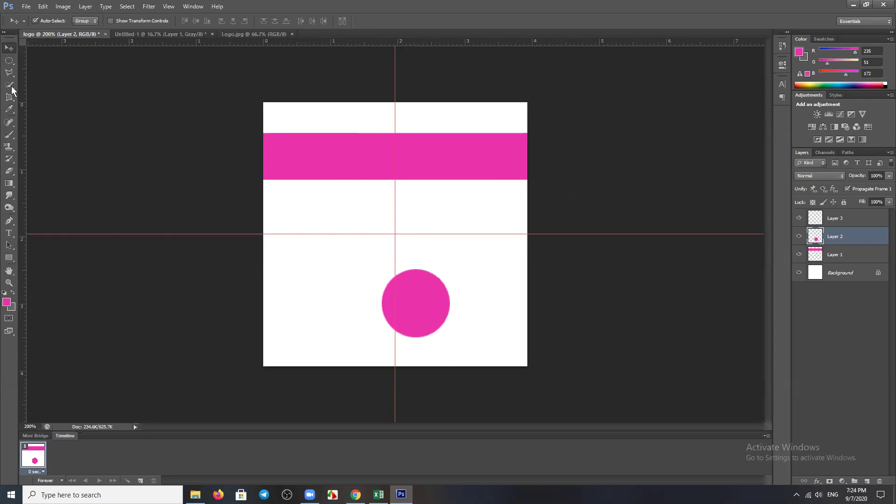
click(9, 61)
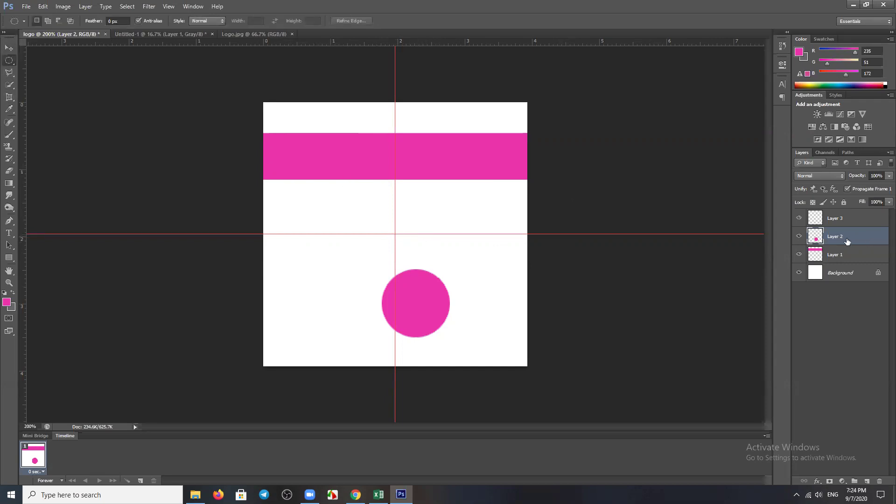
- Delete Layer 2 holding the pink circle and make Layer 3 active
click(879, 481)
click(414, 186)
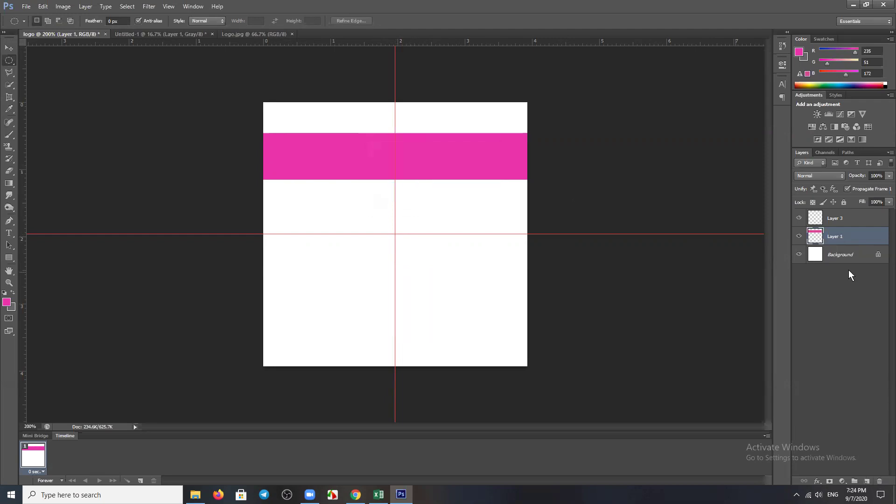
click(837, 219)
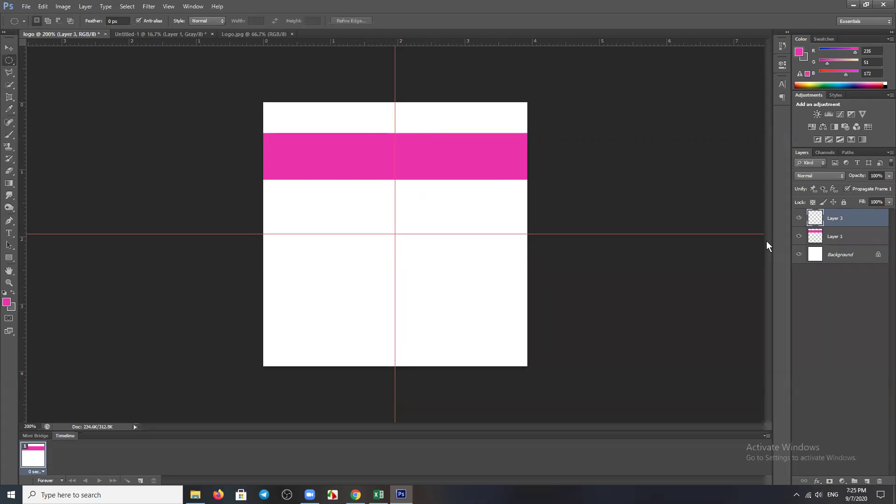
- Toggle the pink band layer's visibility to check it, ending with Layer 1 active
click(800, 236)
click(800, 236)
click(837, 237)
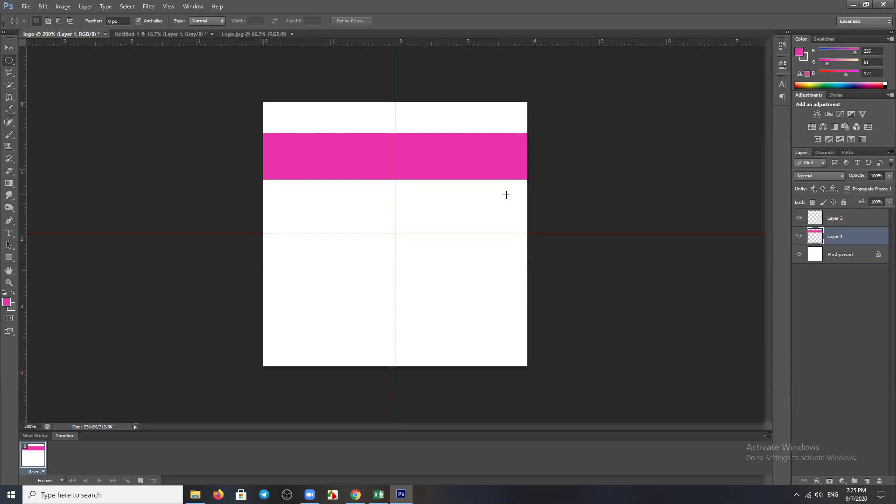
click(842, 218)
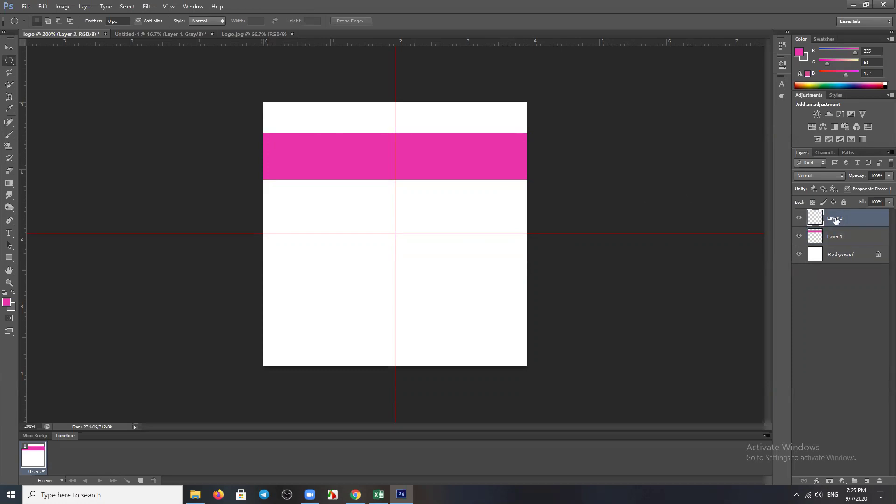
click(841, 239)
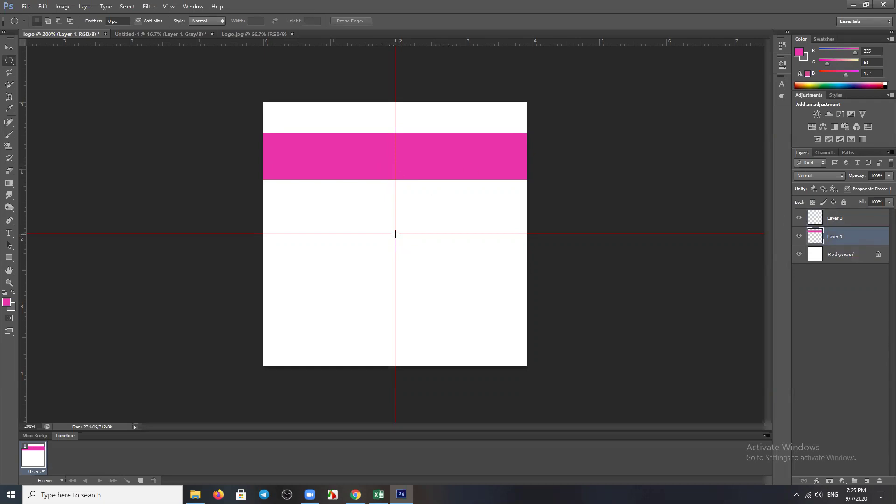
- Draw a circular selection centred on the guide crossing, with Layer 3 active
mouse_move(395, 234)
mouse_down()
mouse_move(425, 312)
mouse_move(427, 295)
mouse_up()
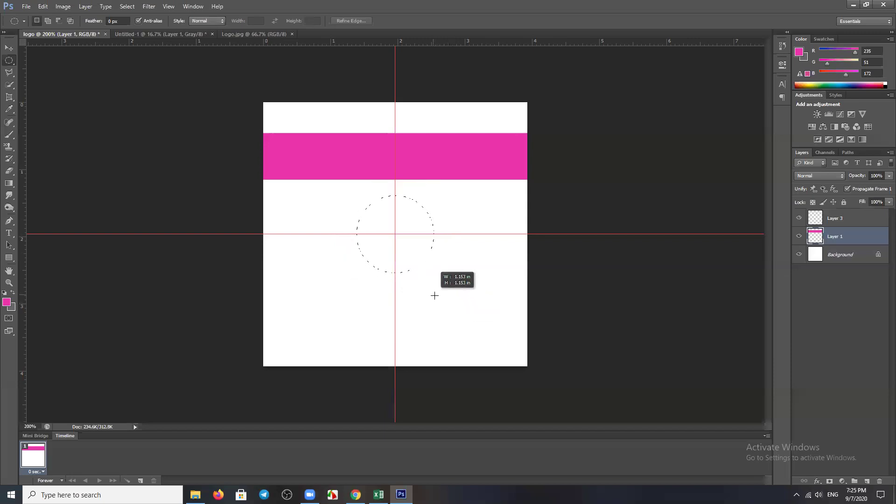
drag(426, 296, 446, 304)
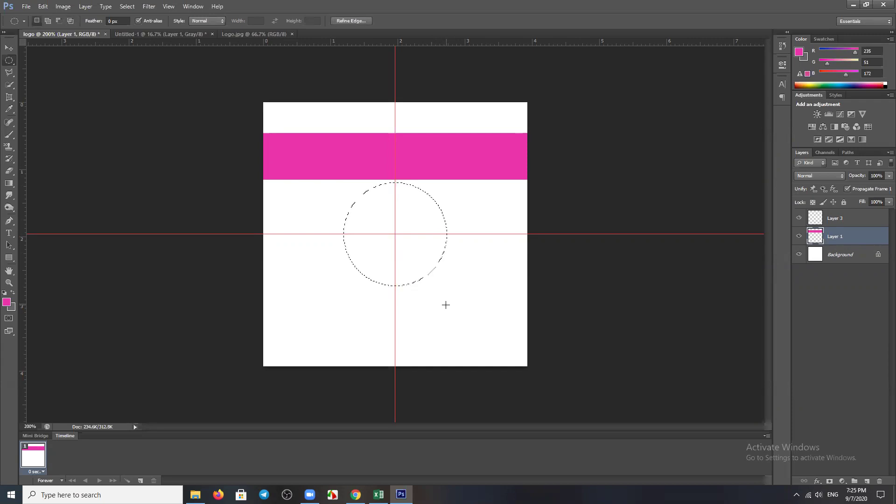
click(838, 218)
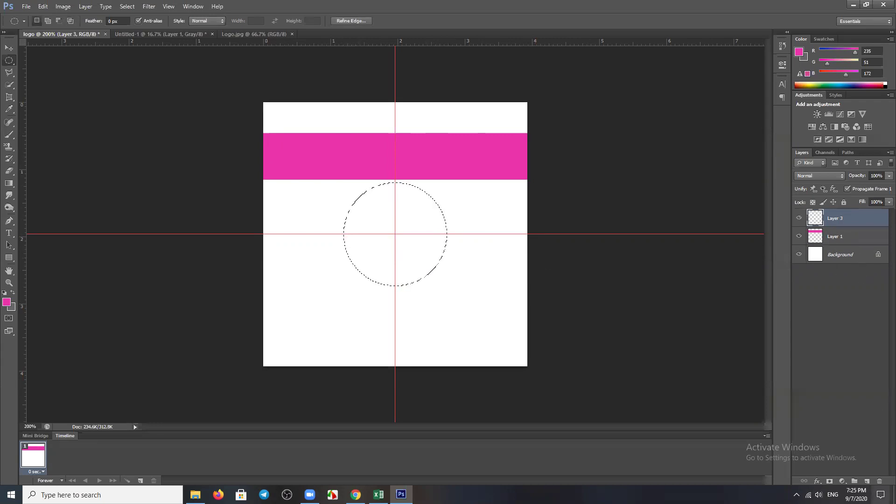
- Add an empty Layer 4 and reselect Layer 3
click(866, 483)
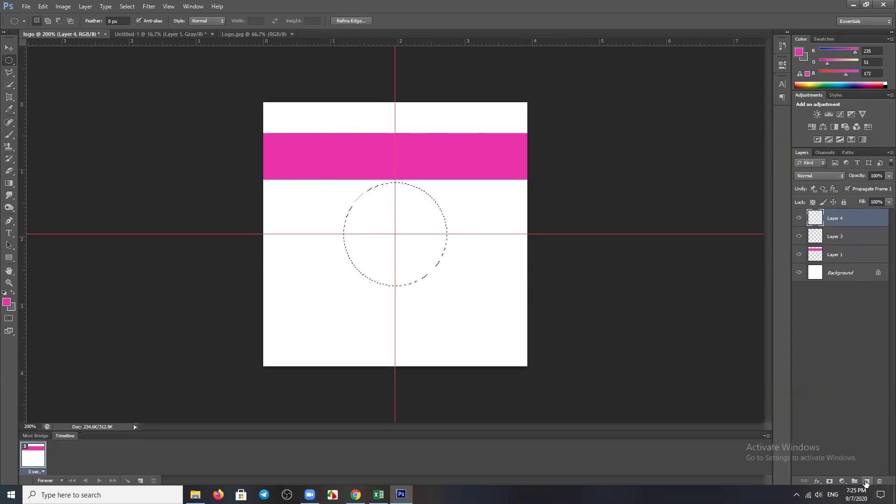
click(844, 240)
click(841, 224)
click(839, 237)
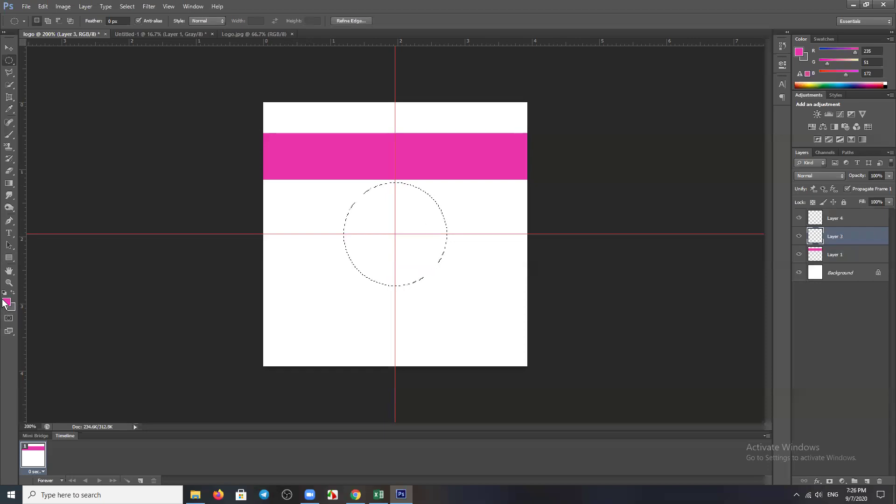
- Fill the circle selection with blue #149ce3 on Layer 3, then deselect
click(6, 302)
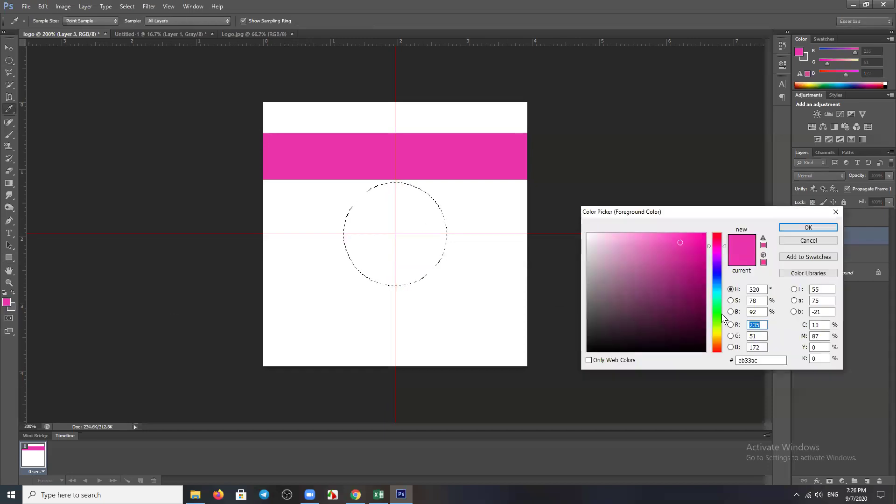
click(719, 286)
click(696, 246)
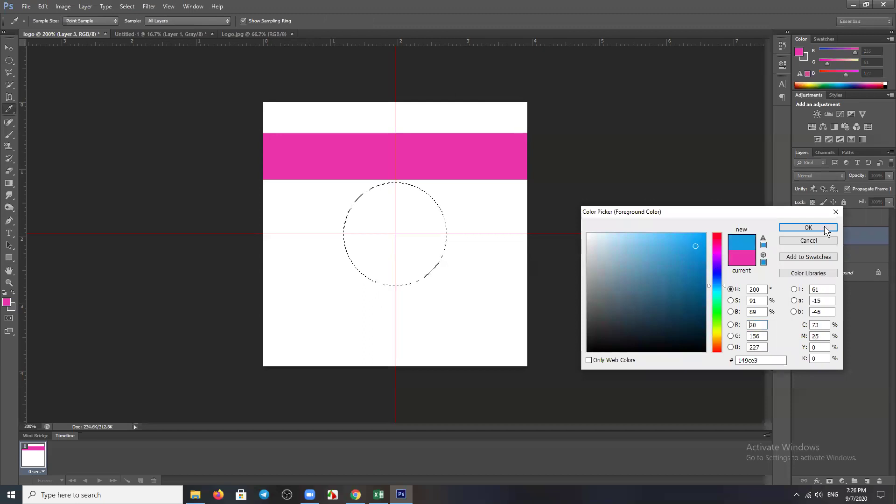
click(827, 226)
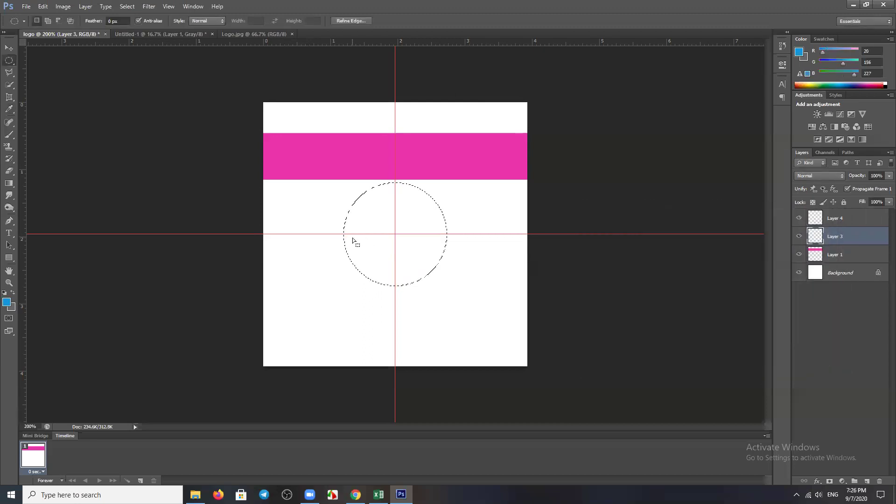
key(alt+BackSpace)
key(ctrl+d)
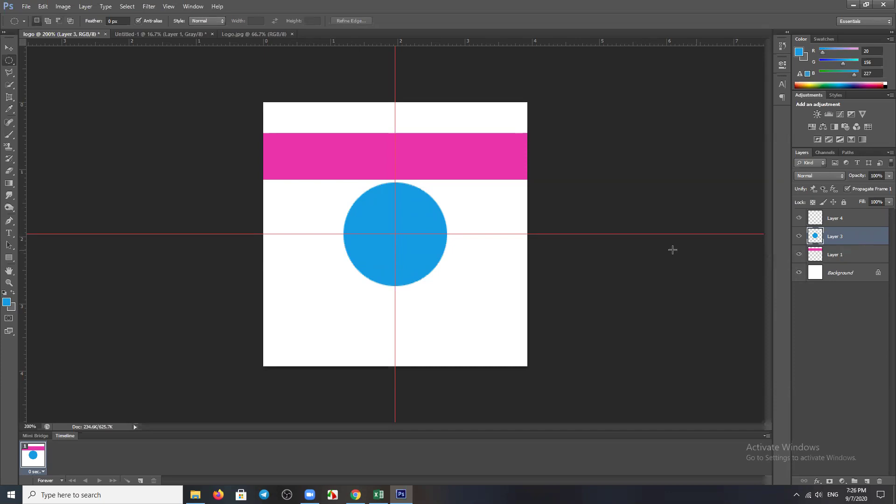
click(835, 258)
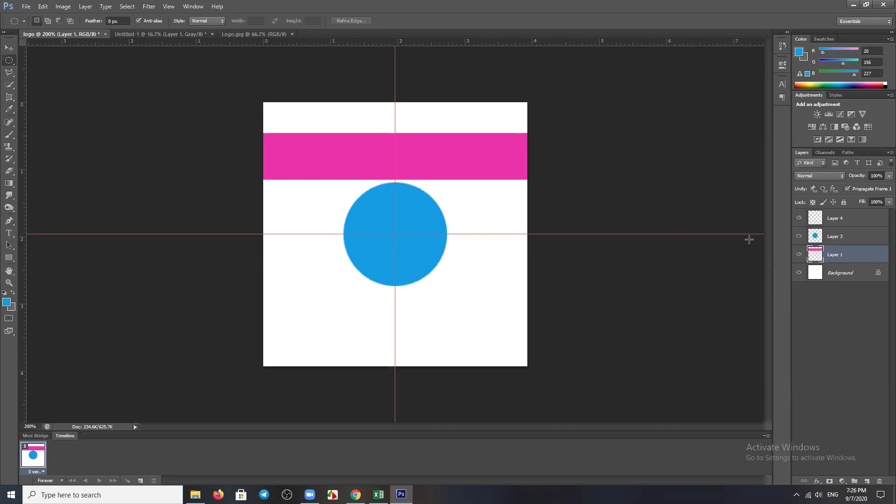
- Move the pink band up to the canvas's top edge and duplicate its layer
click(8, 48)
drag(447, 162, 445, 134)
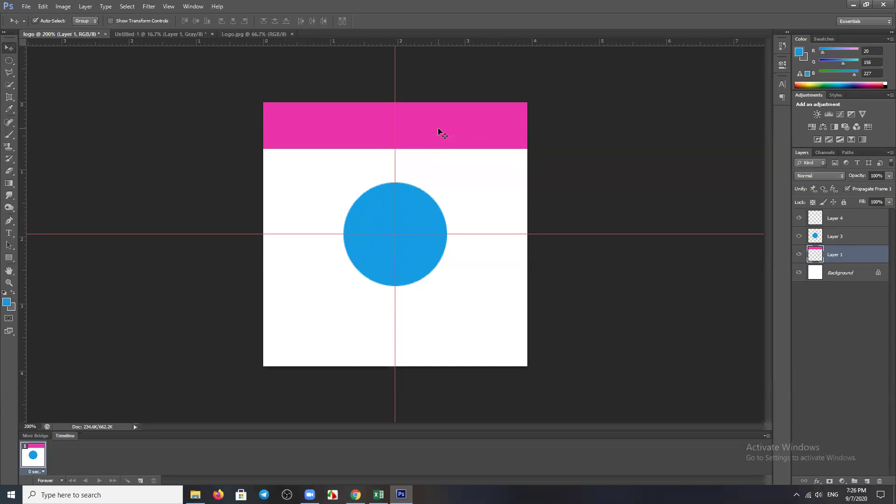
key(ctrl+j)
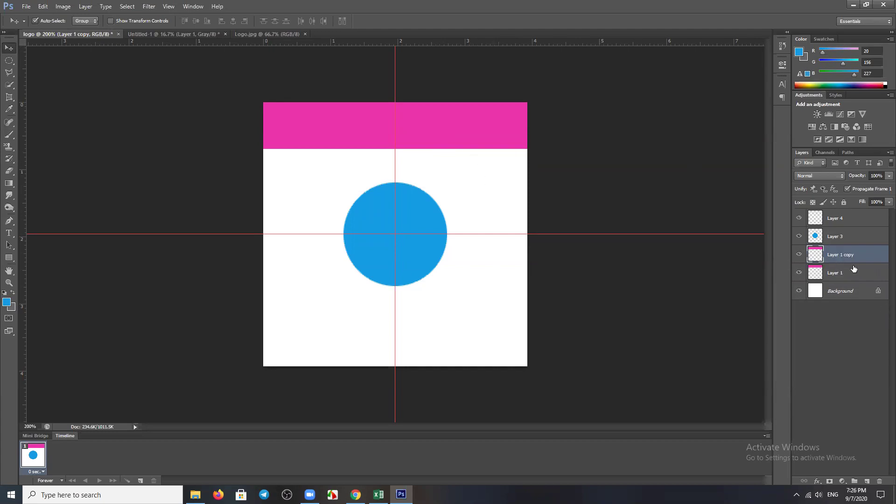
- Align the pink band copy with the bottom edge and duplicate the blue circle layer
drag(452, 133, 469, 313)
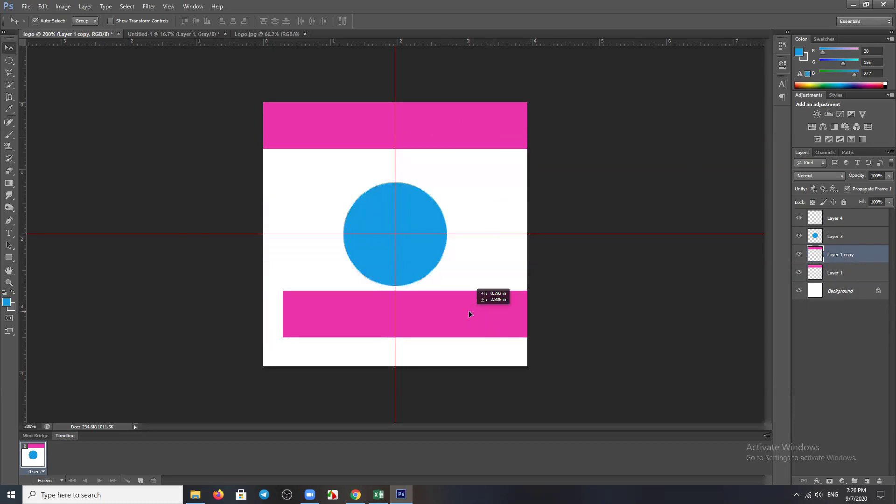
drag(470, 313, 457, 312)
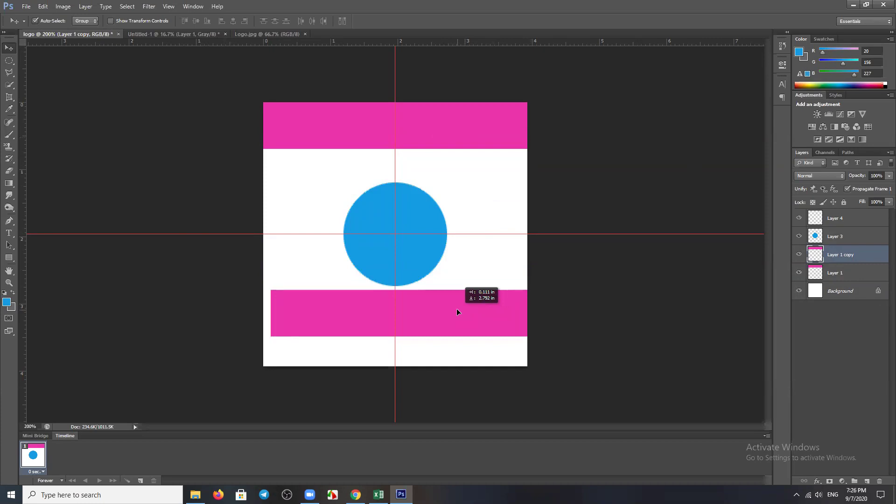
mouse_move(457, 309)
mouse_down()
mouse_move(489, 313)
mouse_move(483, 340)
mouse_move(485, 214)
mouse_move(484, 304)
mouse_move(493, 214)
mouse_move(491, 342)
mouse_up()
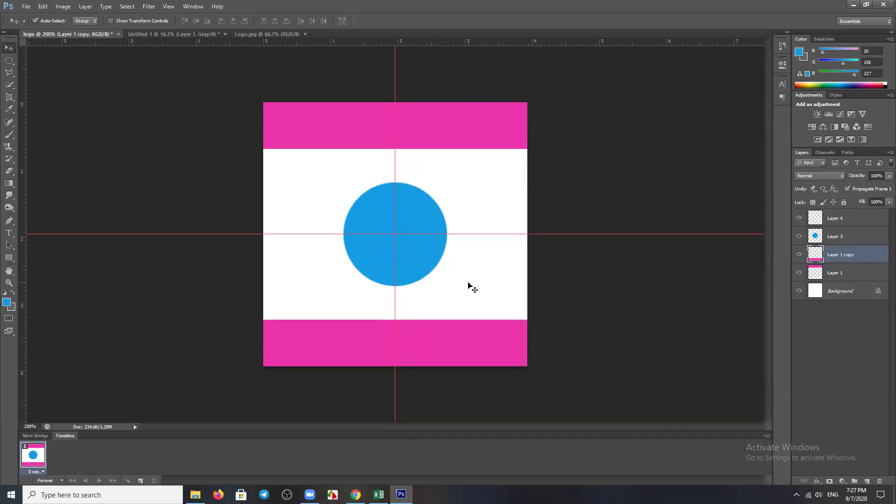
click(409, 251)
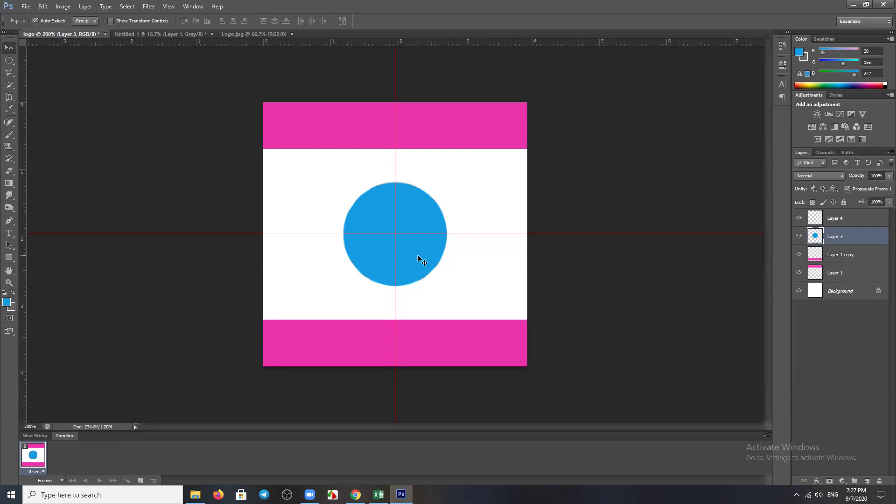
key(ctrl+j)
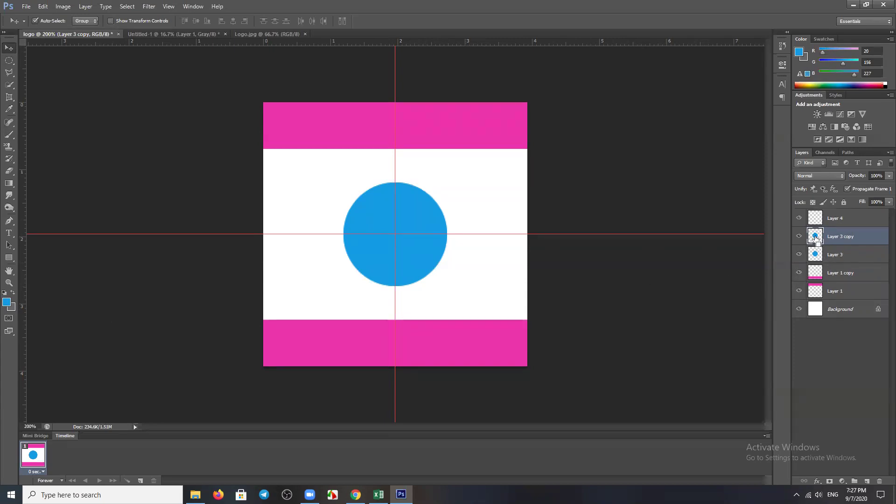
- Load Layer 3 copy's blue circle as a selection, clear it, then load it again
ctrl+click(816, 239)
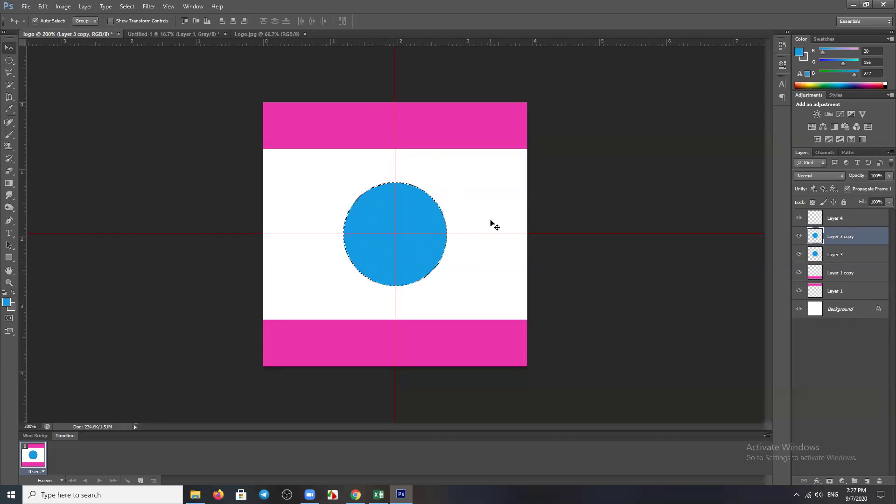
key(ctrl+d)
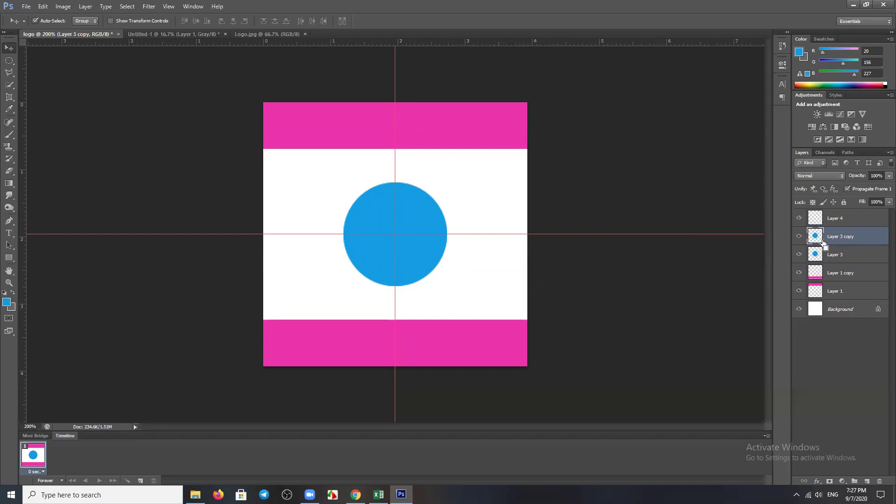
ctrl+click(817, 237)
- Free-transform the blue circle on Layer 3 copy up to 140.54% and commit
key(ctrl+t)
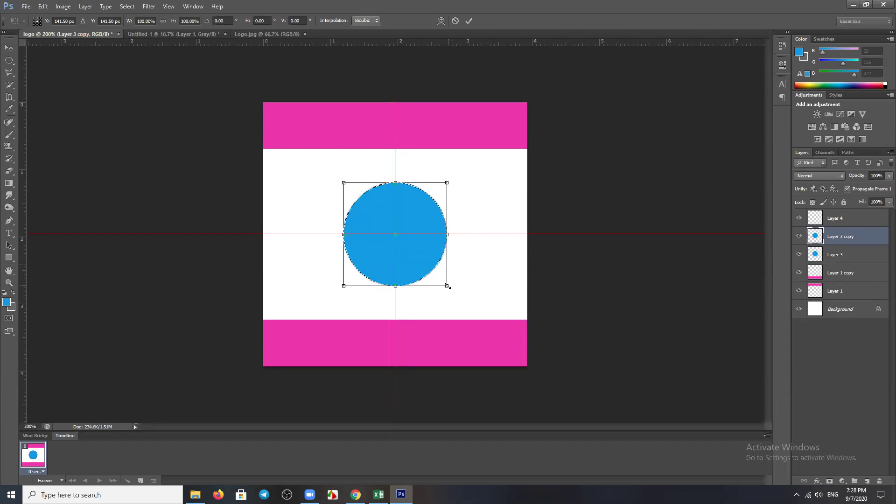
drag(447, 285, 457, 299)
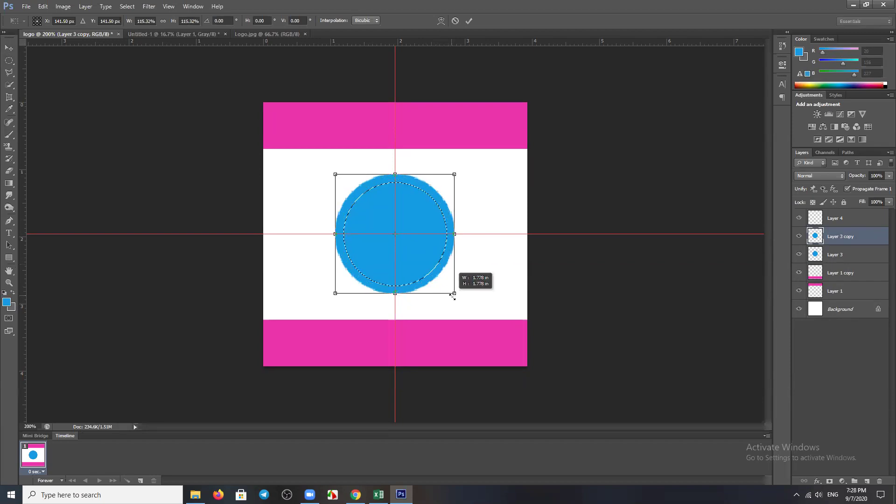
mouse_move(457, 296)
mouse_down()
mouse_move(450, 286)
mouse_move(467, 303)
mouse_up()
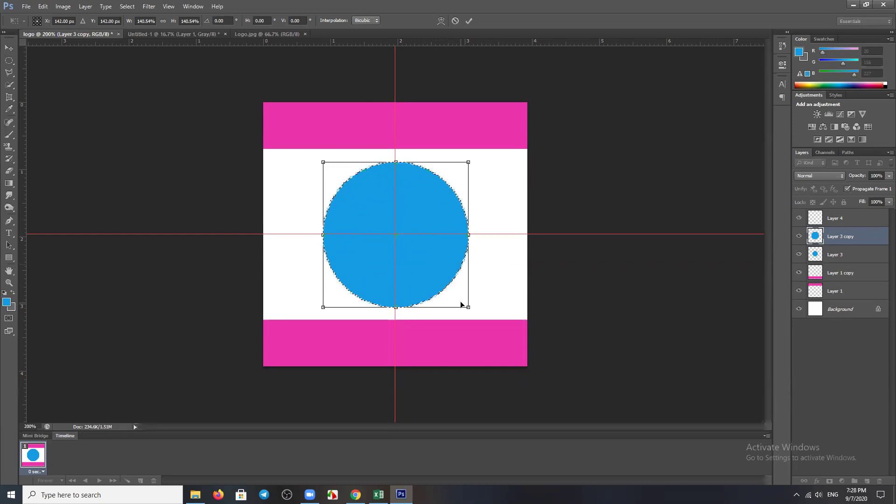
key(Return)
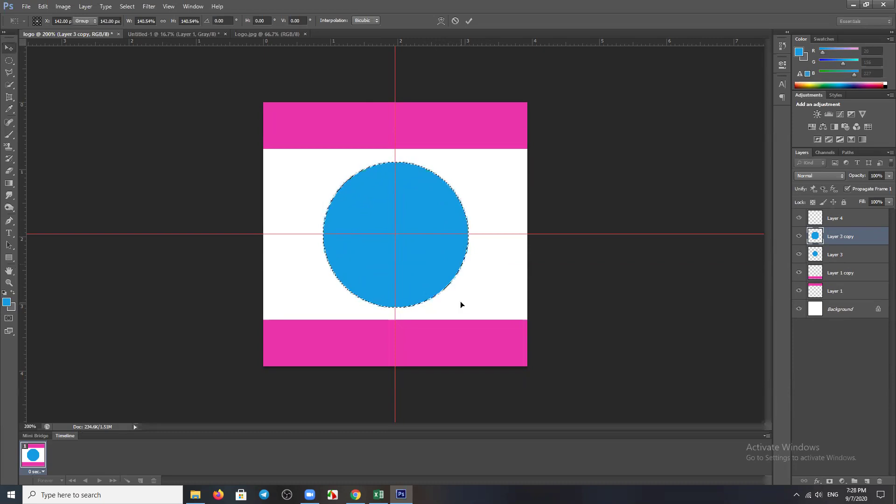
- Fill the enlarged circle with green, deselect it, and make Layer 3 active
click(7, 302)
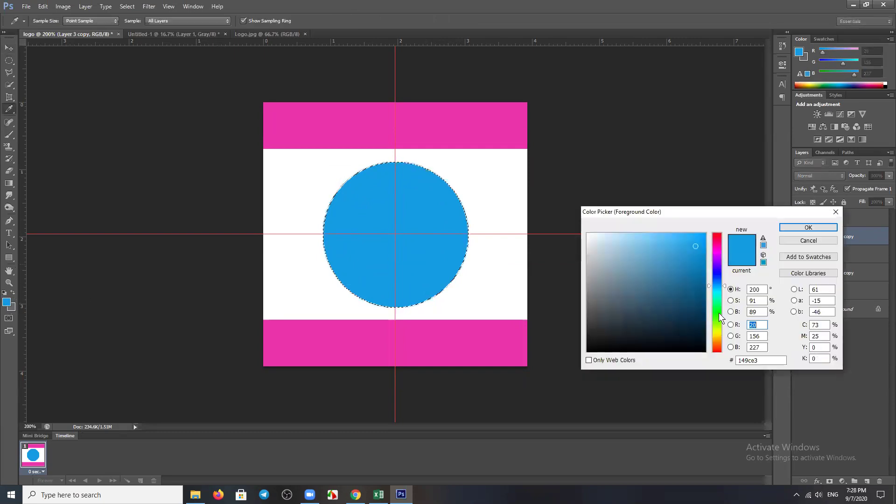
click(718, 313)
click(808, 228)
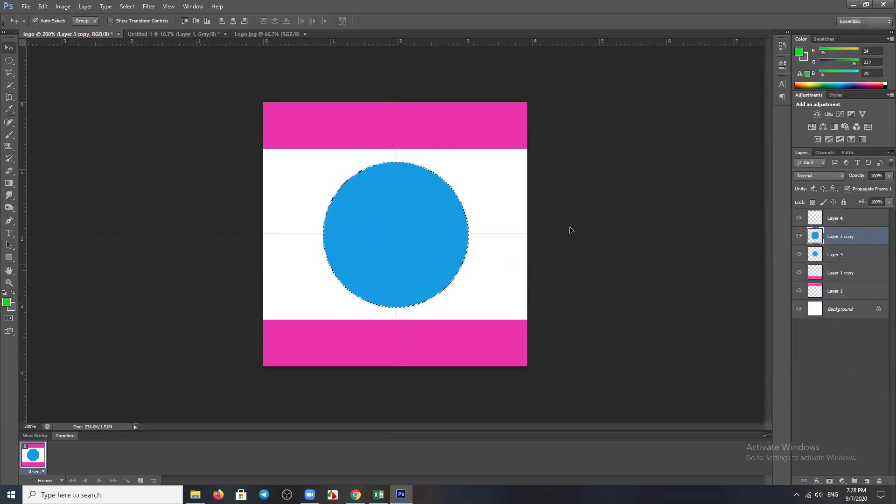
key(alt+BackSpace)
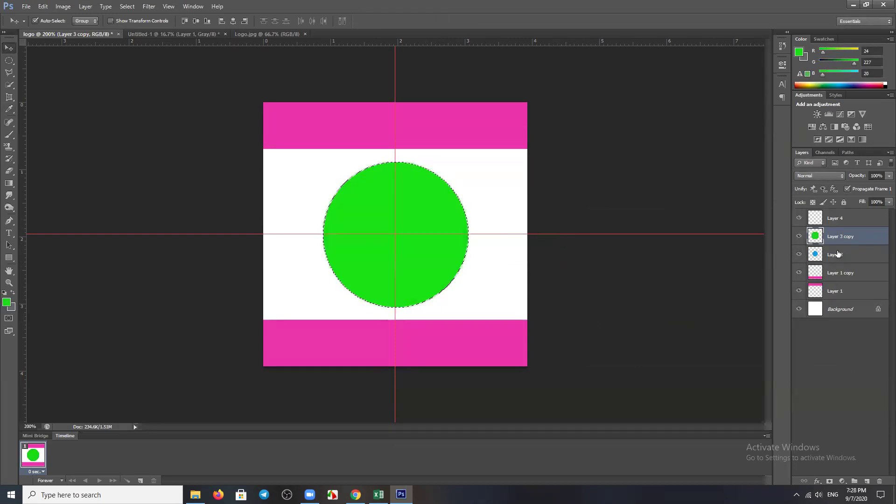
key(ctrl+d)
click(818, 257)
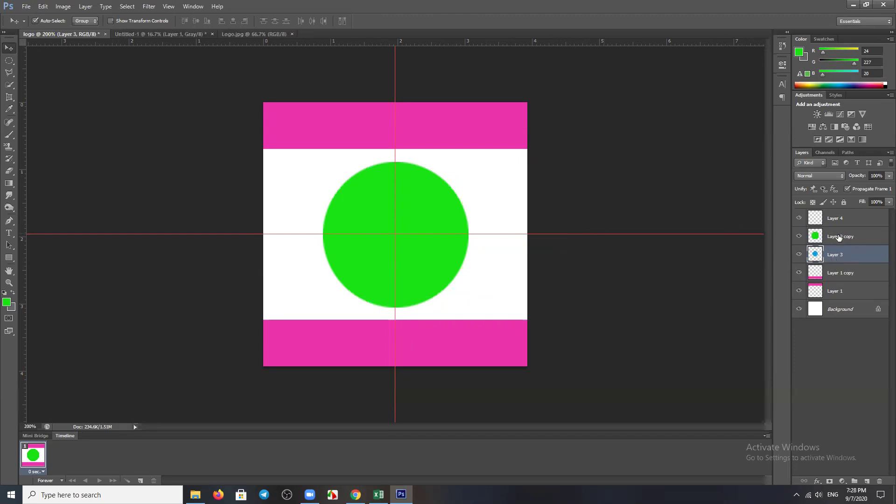
- Inspect the circle layers, hiding and showing the green circle to compare
click(839, 237)
click(835, 257)
click(815, 237)
click(815, 256)
click(800, 237)
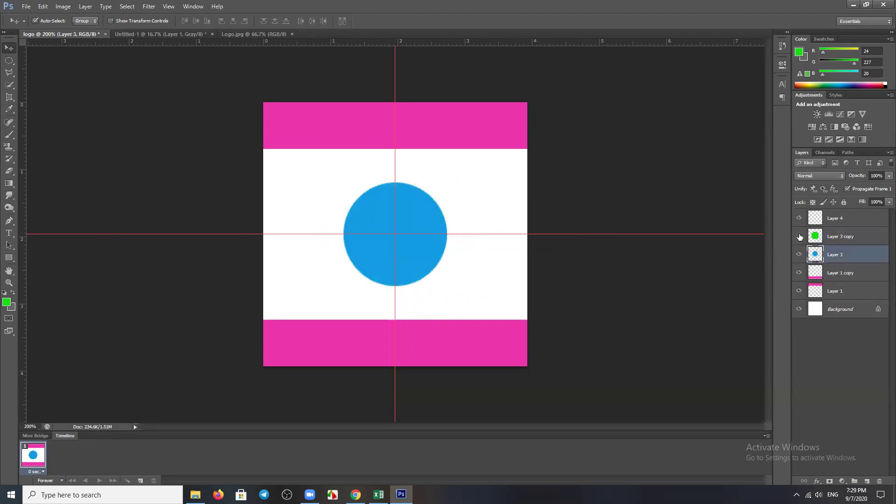
click(800, 237)
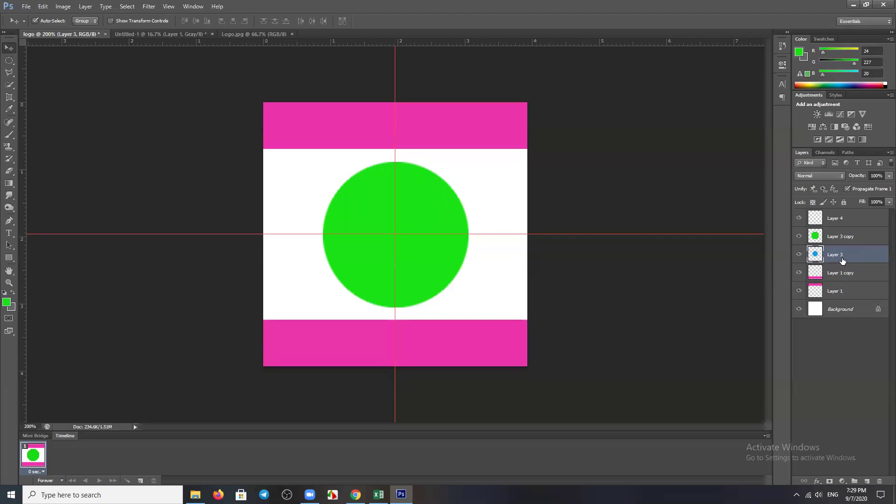
- Move Layer 3 above Layer 3 copy and keep Layer 3 selected
click(843, 238)
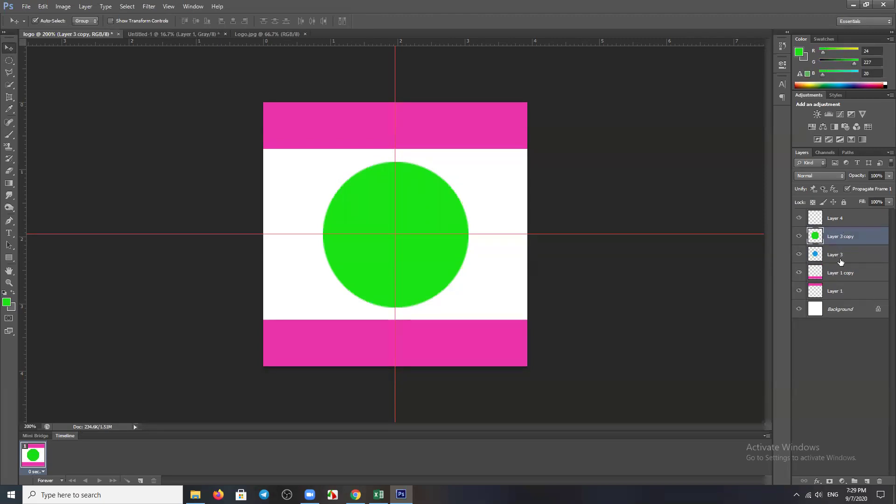
click(841, 260)
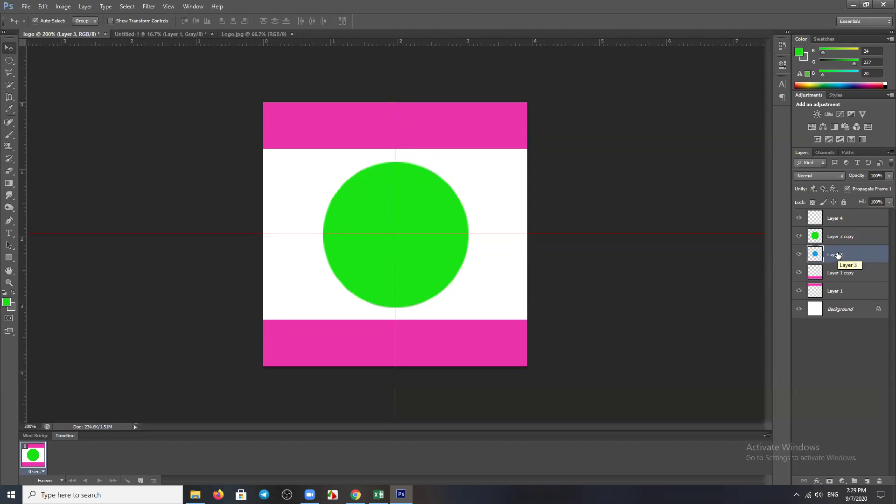
drag(838, 255, 838, 230)
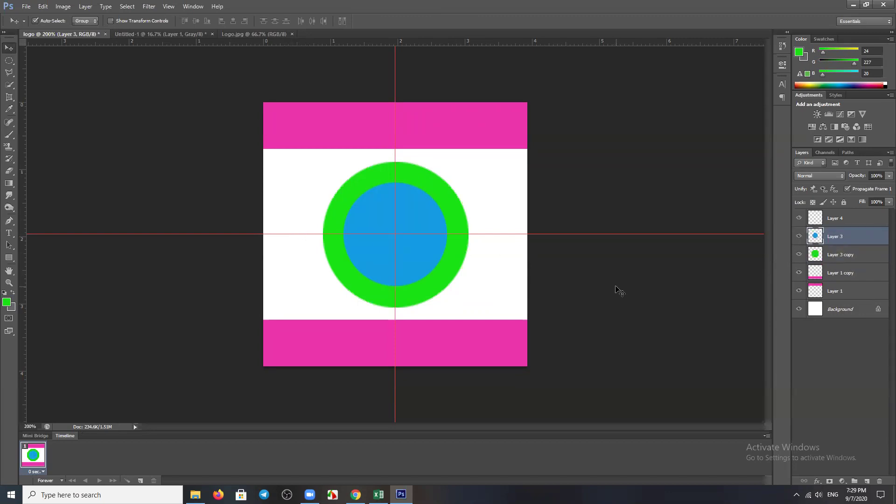
click(596, 276)
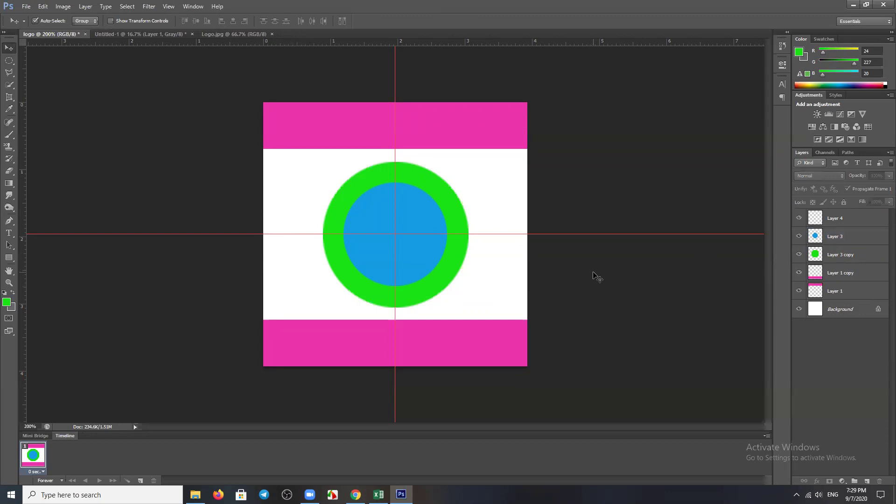
click(835, 238)
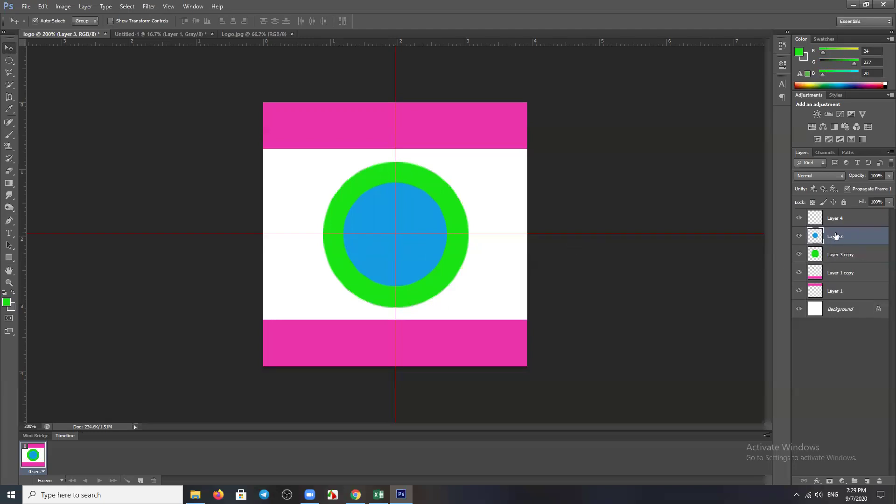
- Duplicate Layer 3 as Layer 3 copy 2 and scale its circle to 79.28%
key(ctrl+j)
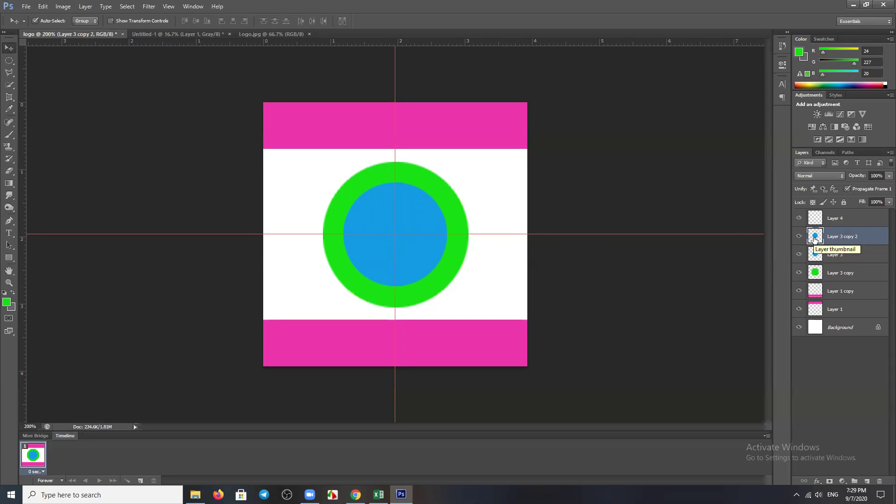
ctrl+click(815, 237)
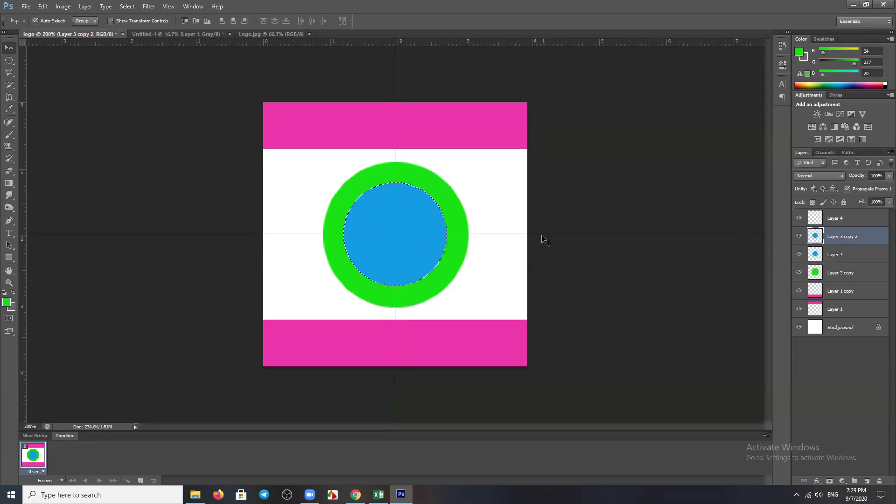
key(ctrl+t)
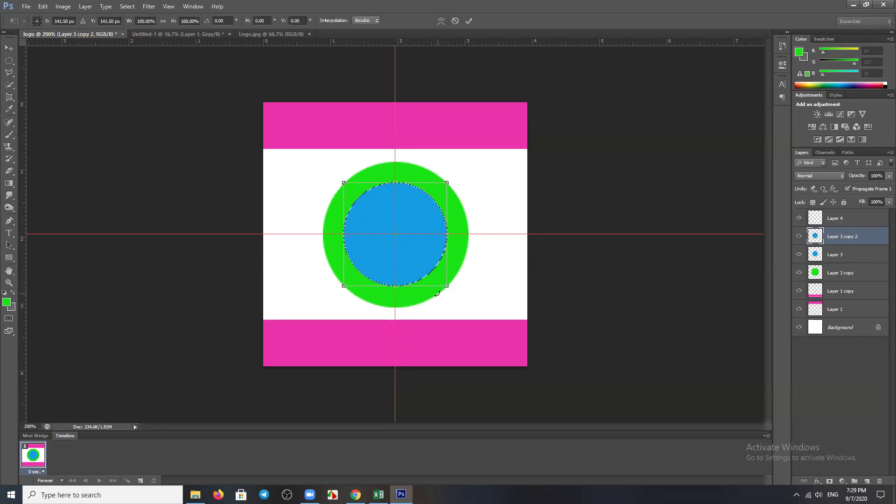
drag(442, 282, 435, 274)
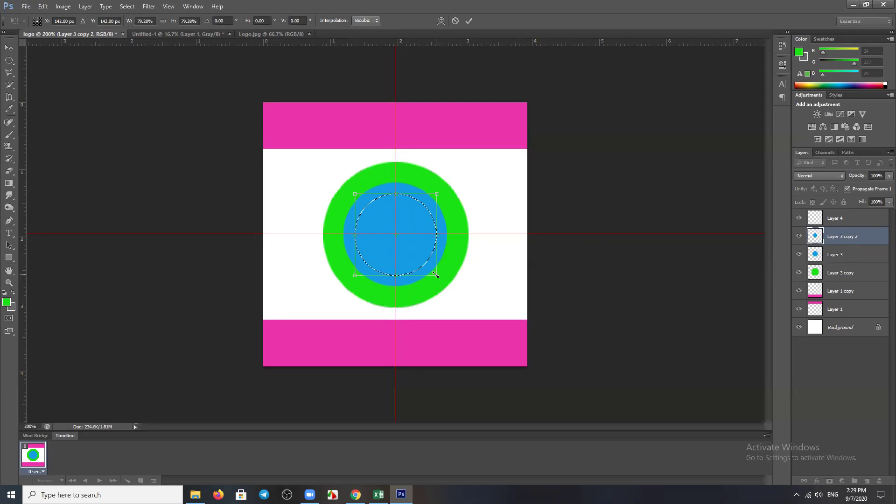
key(Return)
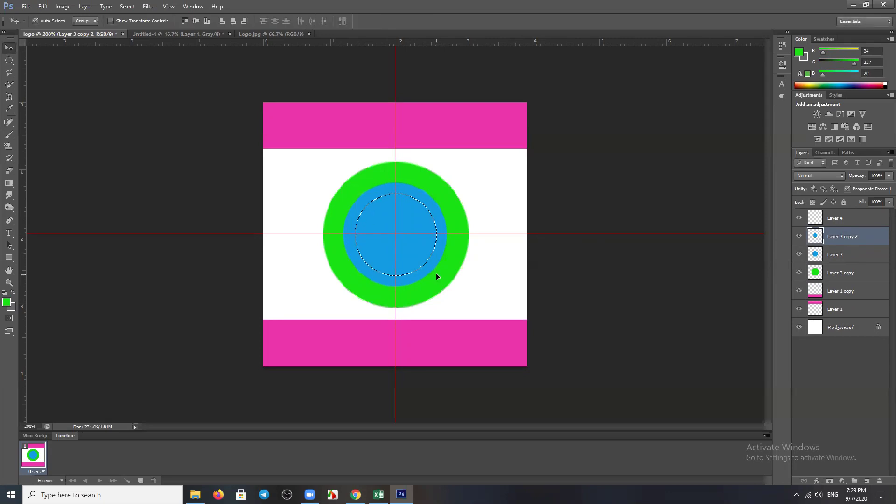
click(7, 303)
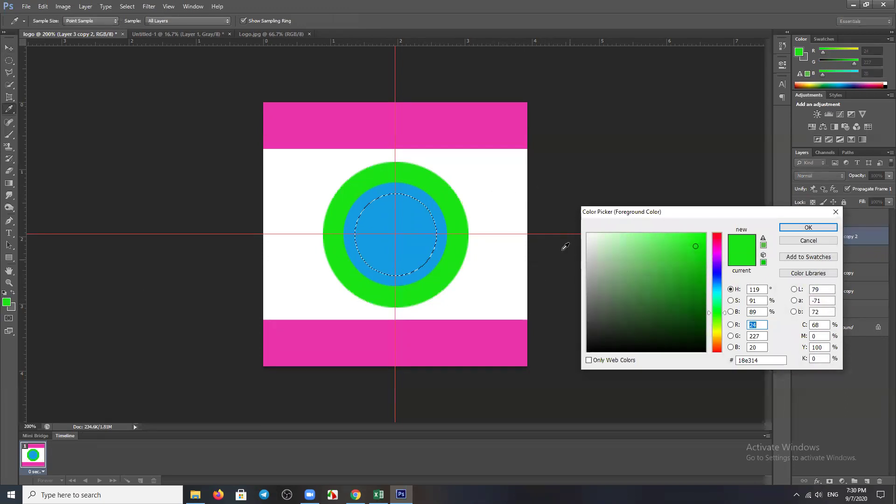
- Fill the Layer 3 copy 2 circle with white sampled from the canvas
click(498, 180)
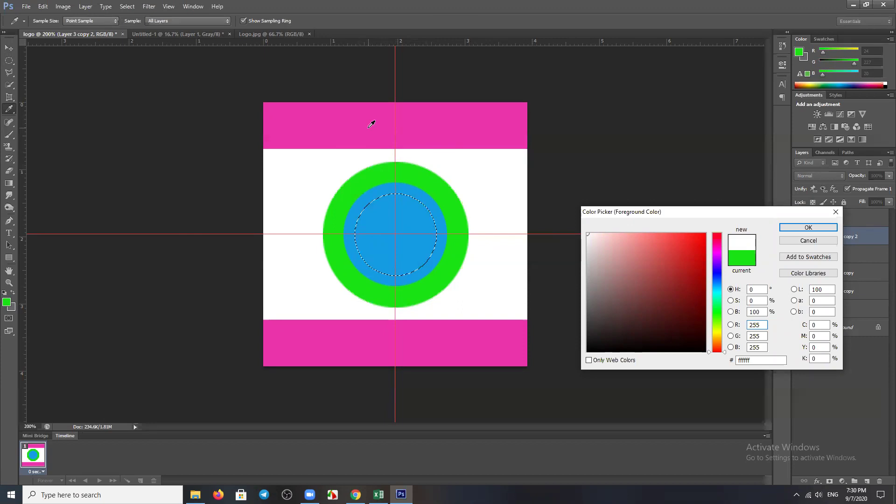
click(371, 124)
click(503, 184)
click(799, 227)
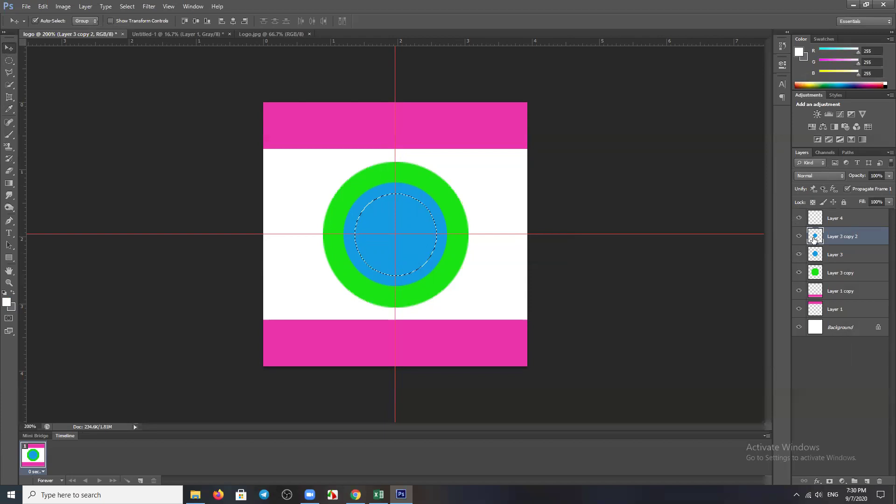
key(alt+BackSpace)
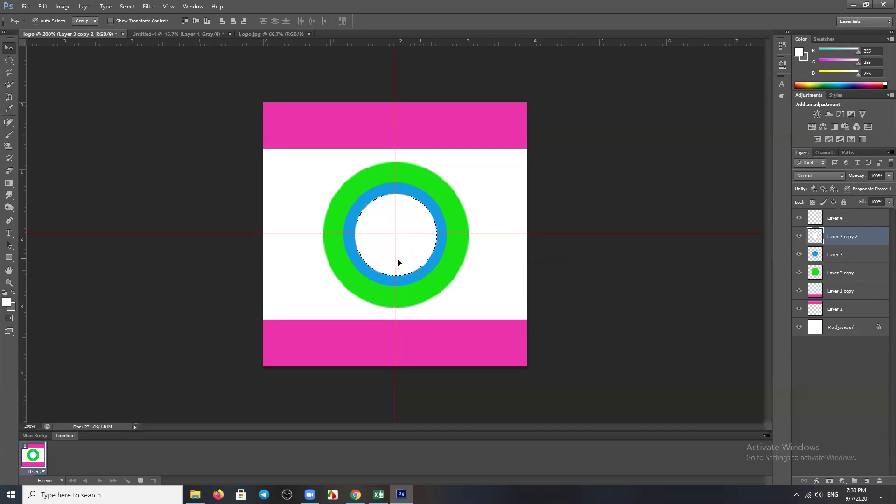
- Refill the inner circle with near-black 090101
click(6, 303)
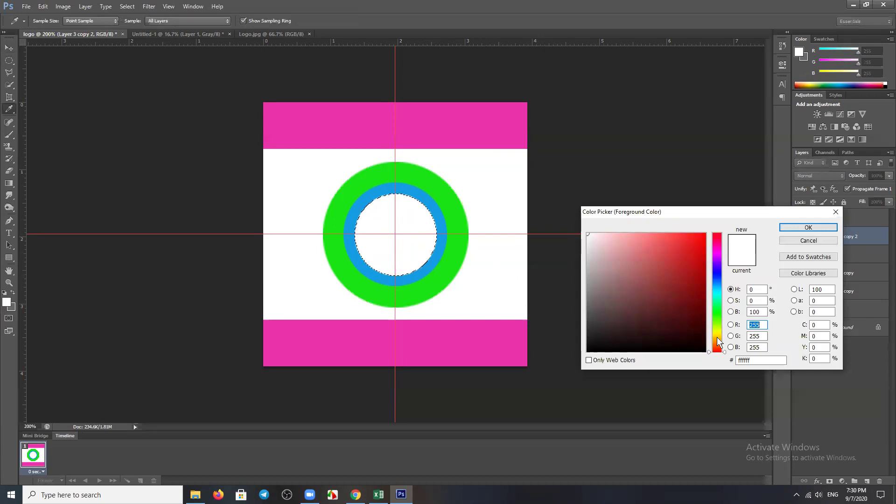
click(698, 348)
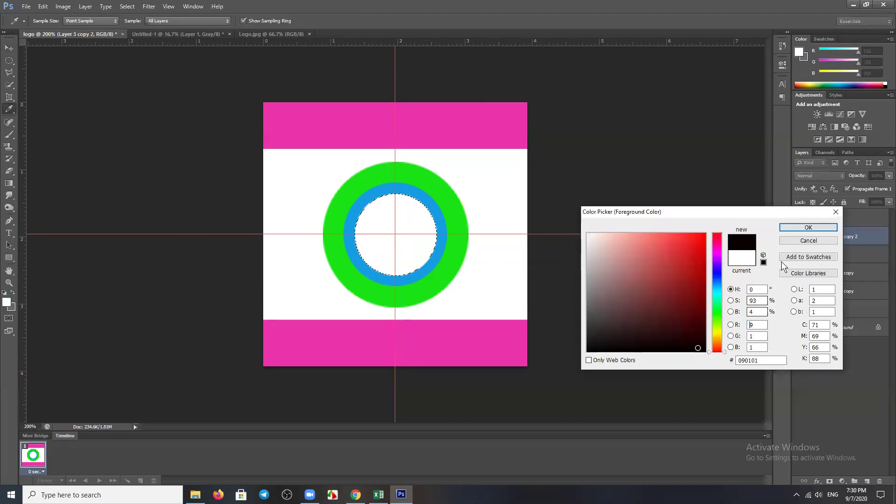
click(809, 227)
key(alt+BackSpace)
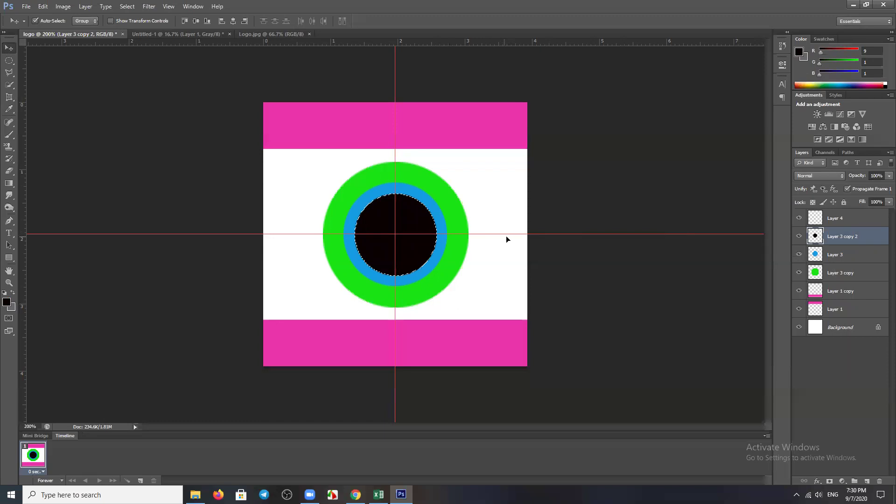
- Make Layer 4 active and try moving the empty circle area, dismissing the errors
click(842, 219)
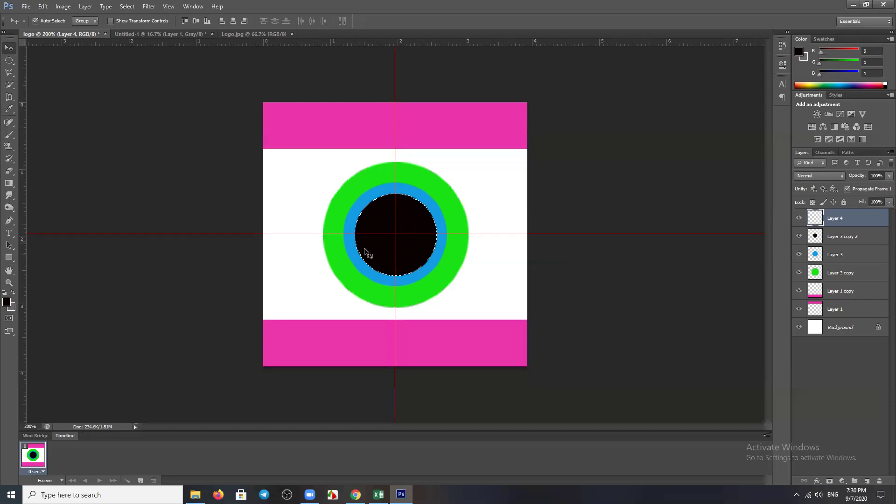
drag(371, 244, 439, 208)
click(441, 186)
drag(392, 234, 410, 229)
click(444, 187)
- Switch to the Elliptical Marquee Tool and open the selection's context menu
click(9, 61)
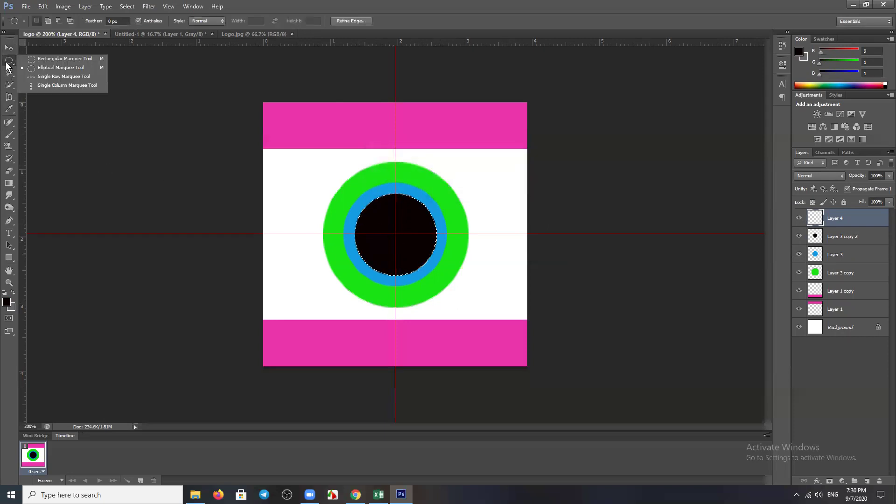
click(46, 69)
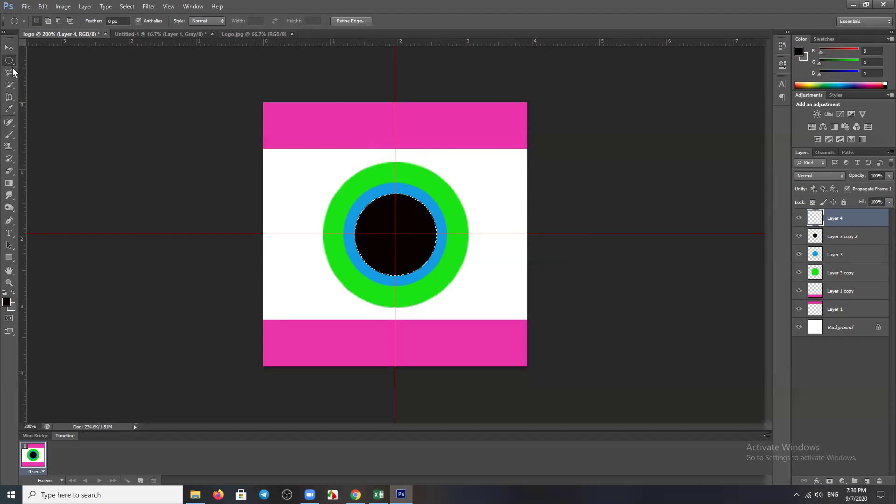
right_click(386, 242)
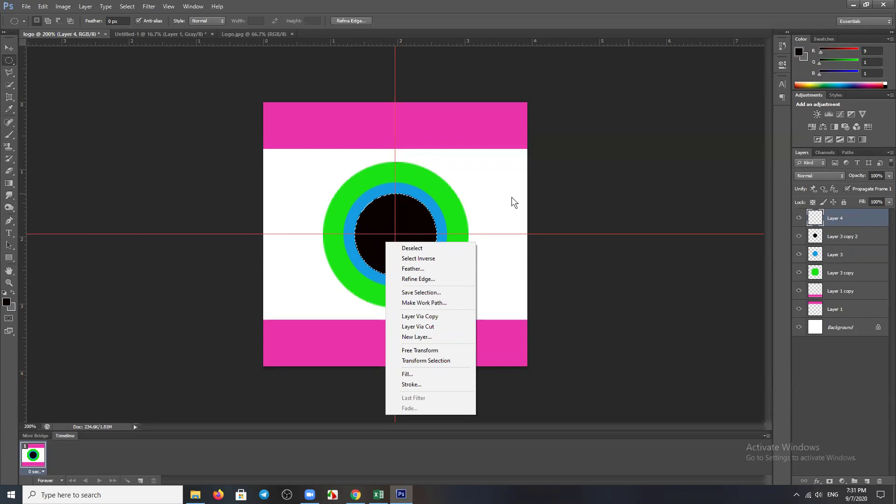
click(9, 60)
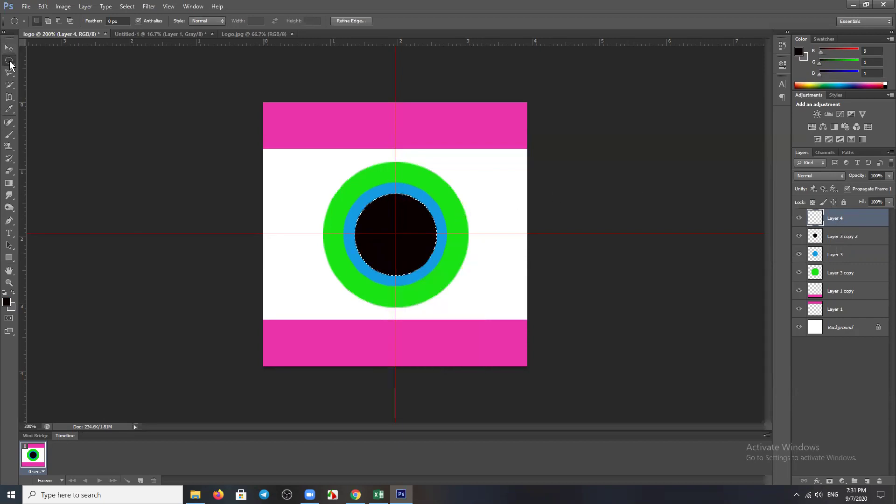
right_click(377, 224)
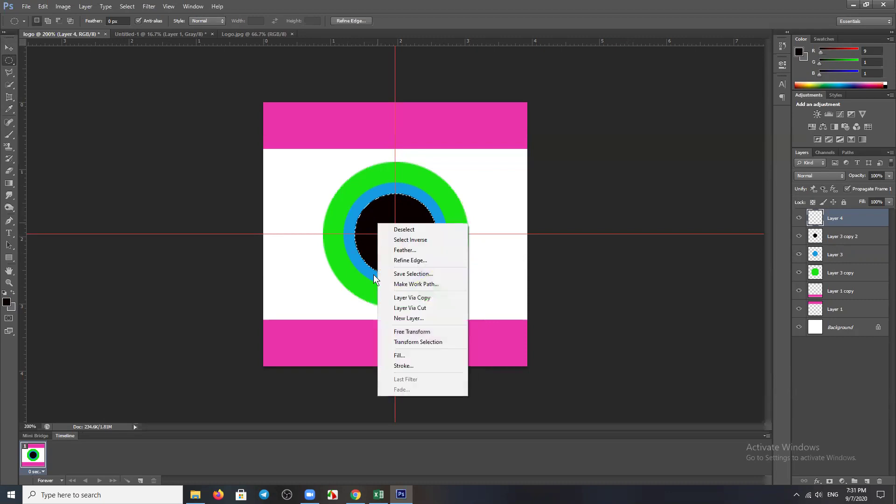
- Transform the circular selection down to 67.05% around its centre and commit
click(419, 342)
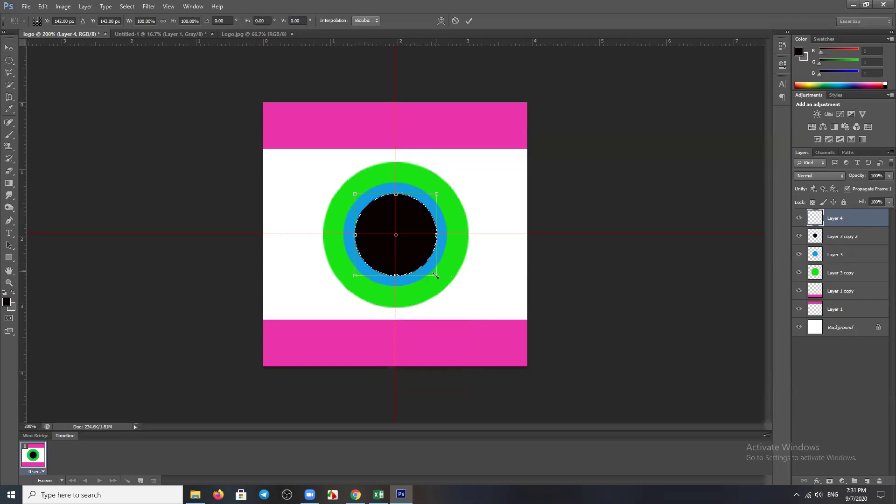
drag(435, 277, 429, 266)
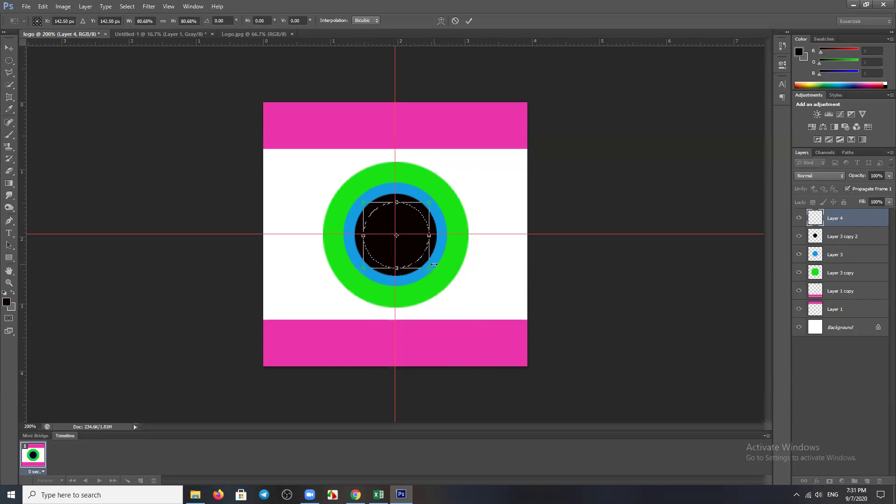
drag(428, 266, 427, 262)
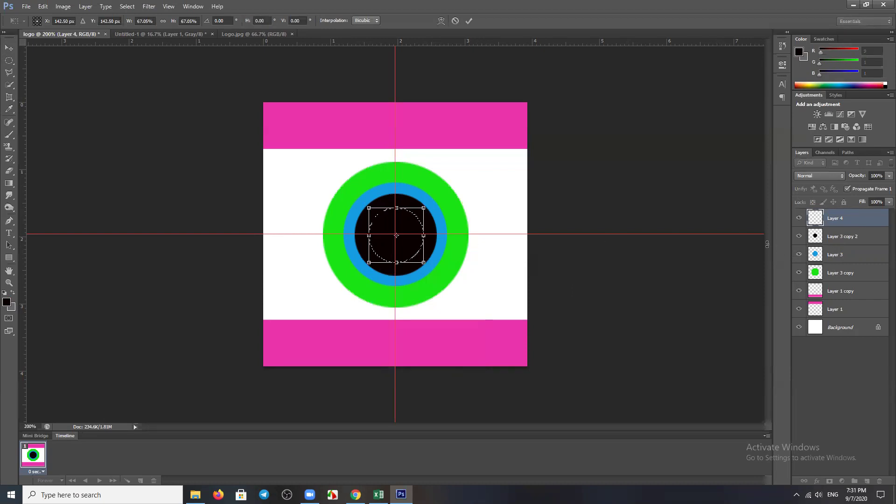
key(Return)
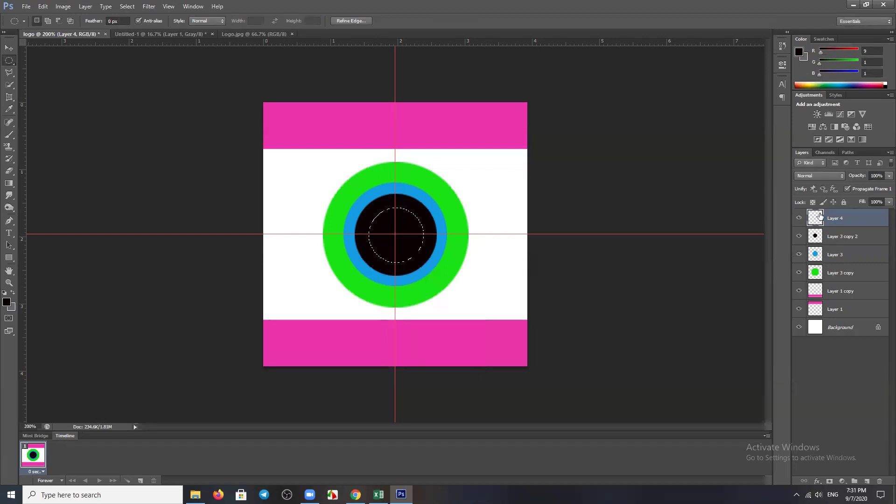
- Add Layer 5, return to Layer 4, and set the foreground colour to yellow-green ccfe06
click(868, 481)
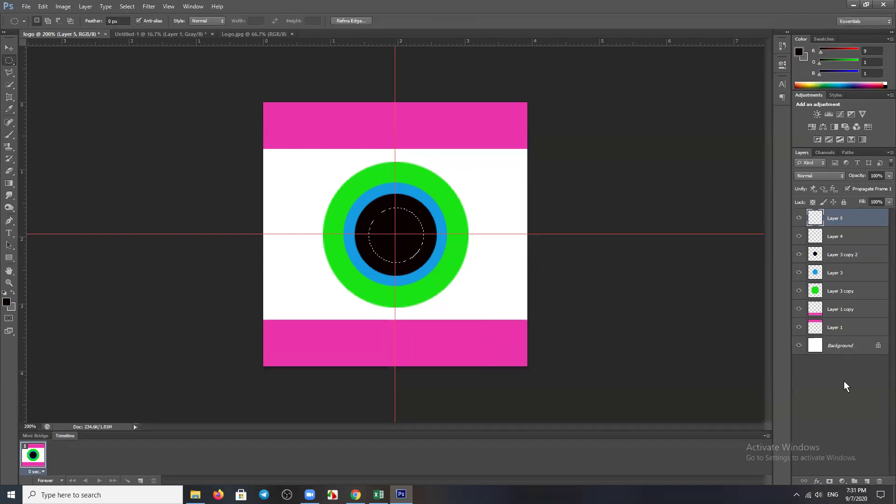
click(841, 235)
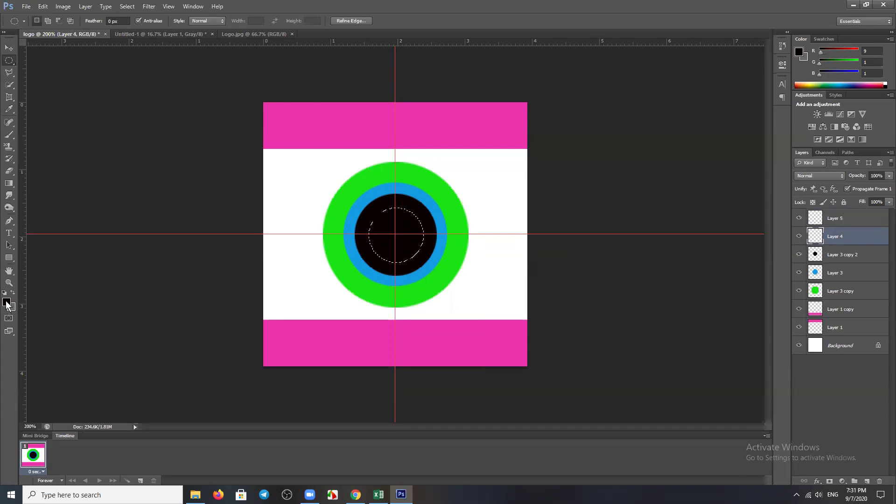
click(6, 303)
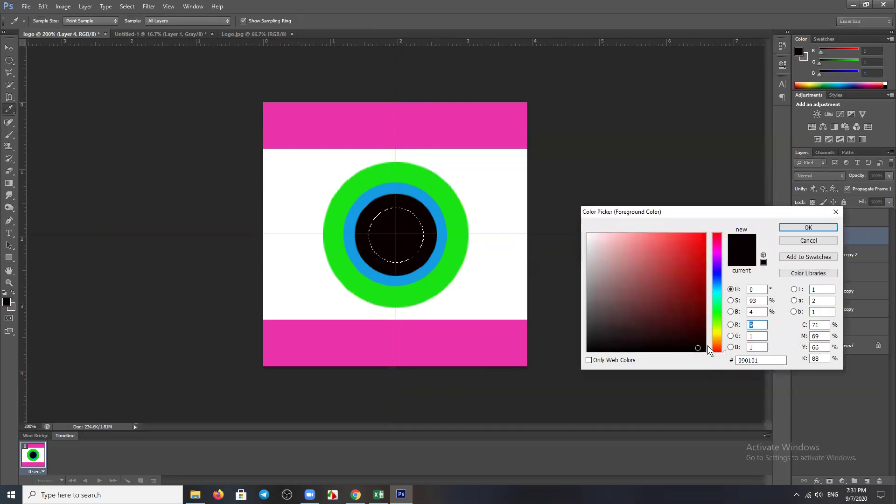
click(718, 275)
click(704, 233)
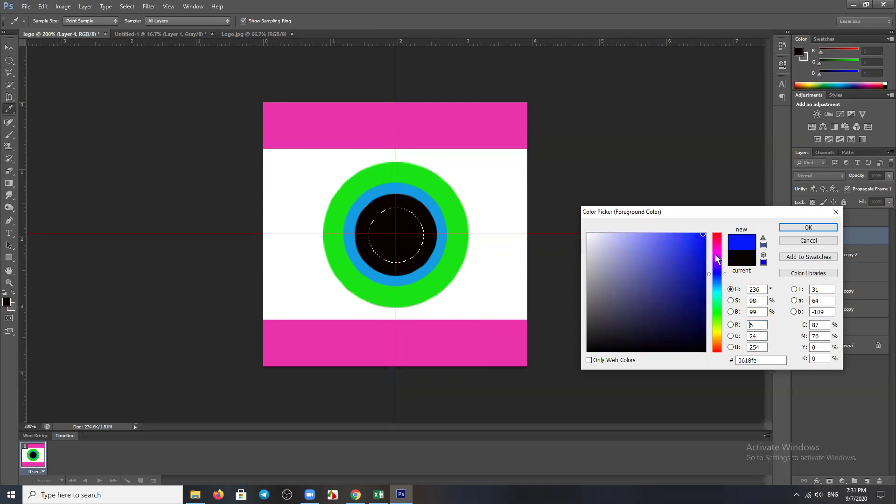
click(717, 253)
click(714, 328)
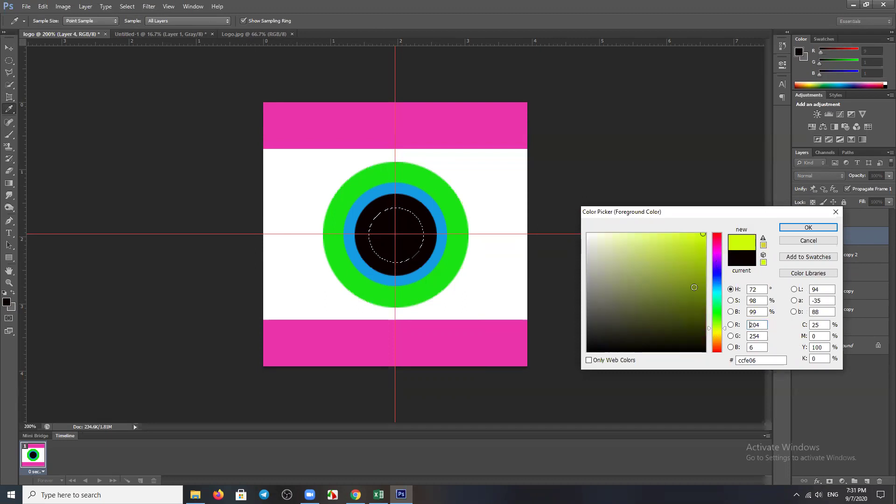
click(808, 228)
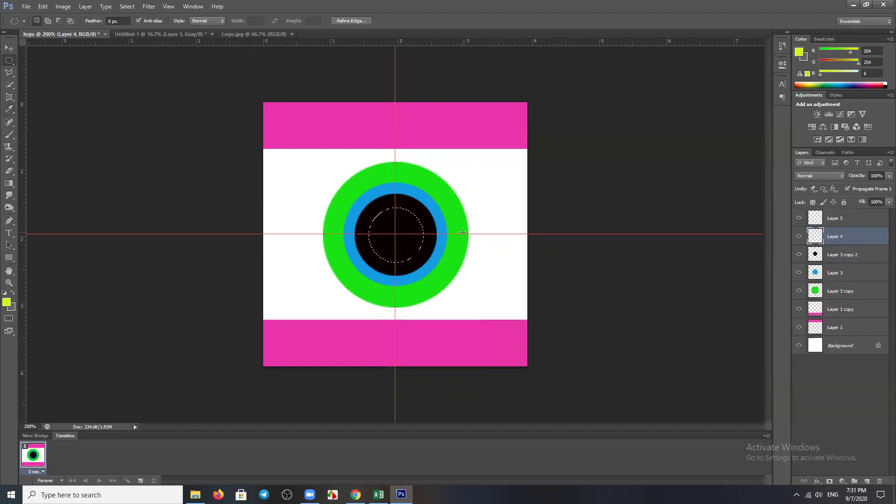
- Fill the small circle with yellow-green, deselect, and switch to the Move tool
key(alt+BackSpace)
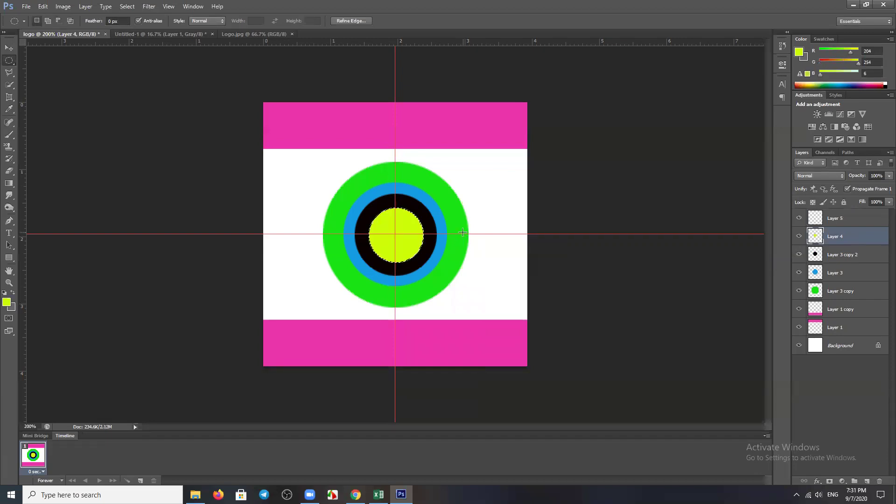
key(ctrl+d)
click(9, 48)
click(631, 327)
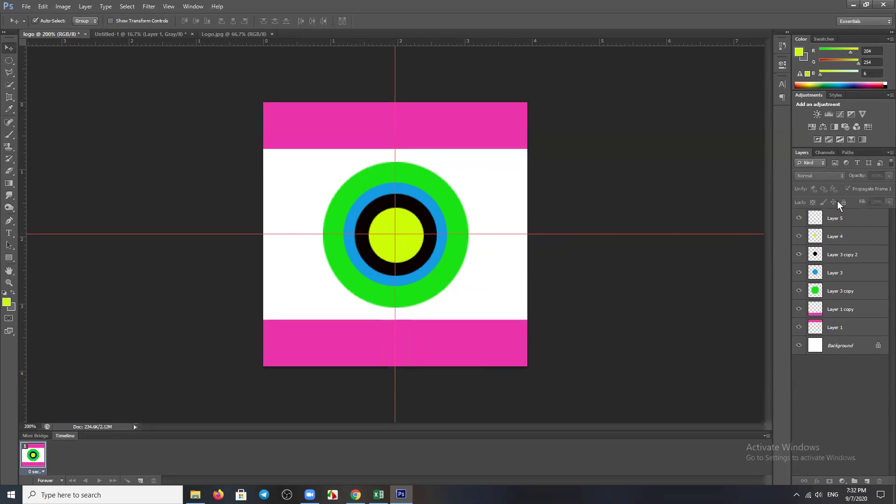
- Select Layer 5, then close Untitled-1 without saving and close Logo.jpg
click(853, 258)
click(840, 237)
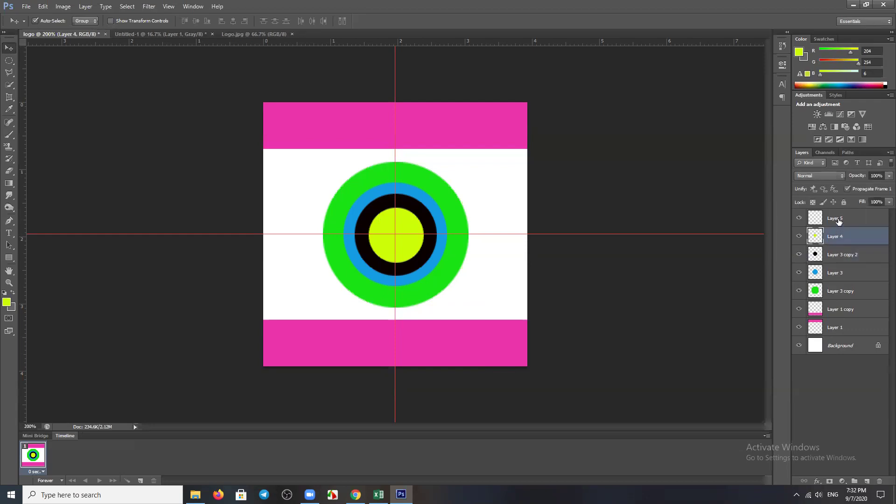
click(839, 219)
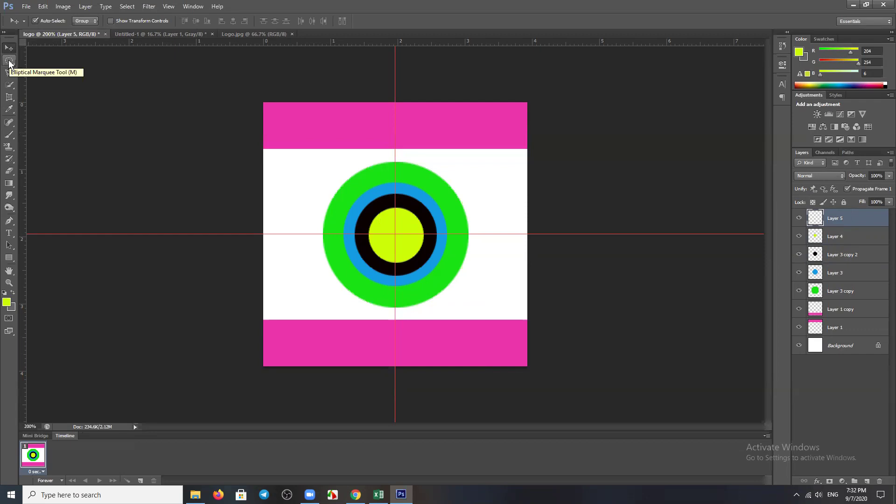
click(171, 34)
click(212, 34)
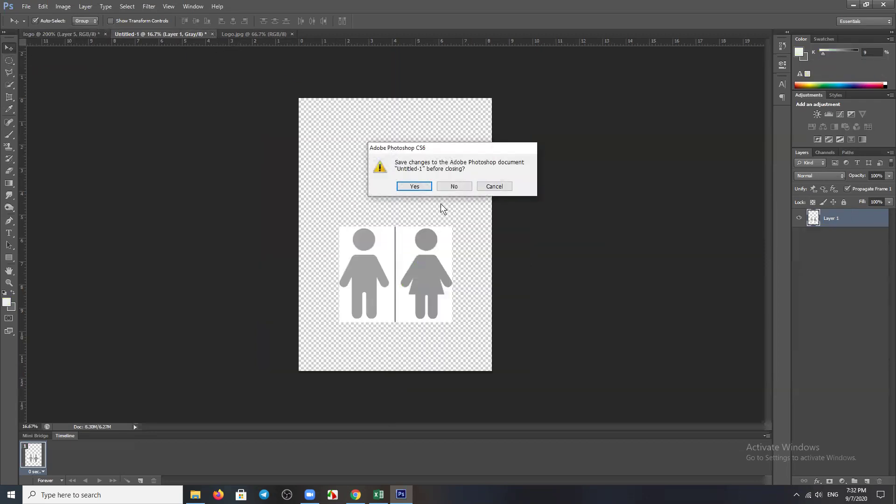
click(446, 186)
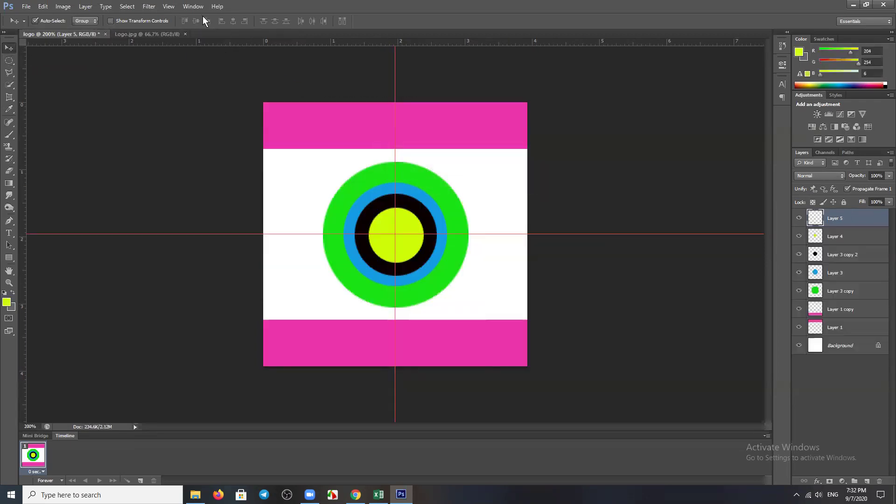
click(186, 34)
- Browse the Open dialog and cancel without opening a file
key(ctrl+o)
scroll(489, 266, down, 5)
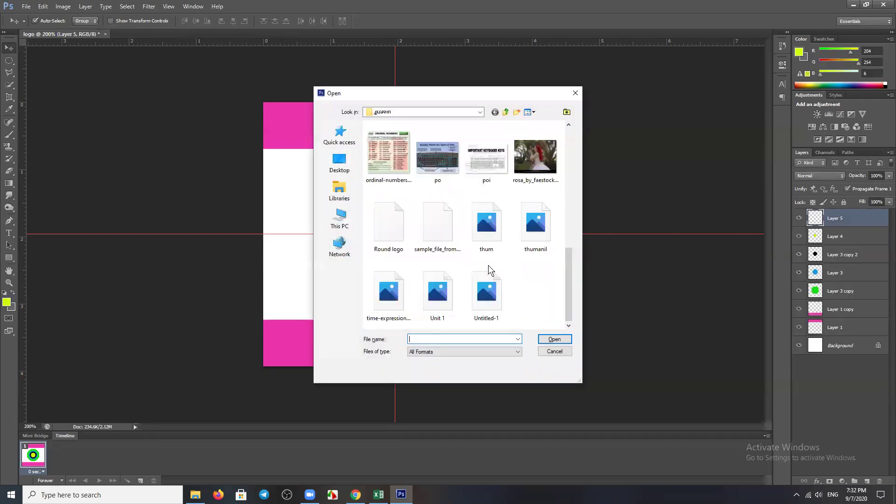
scroll(489, 266, up, 3)
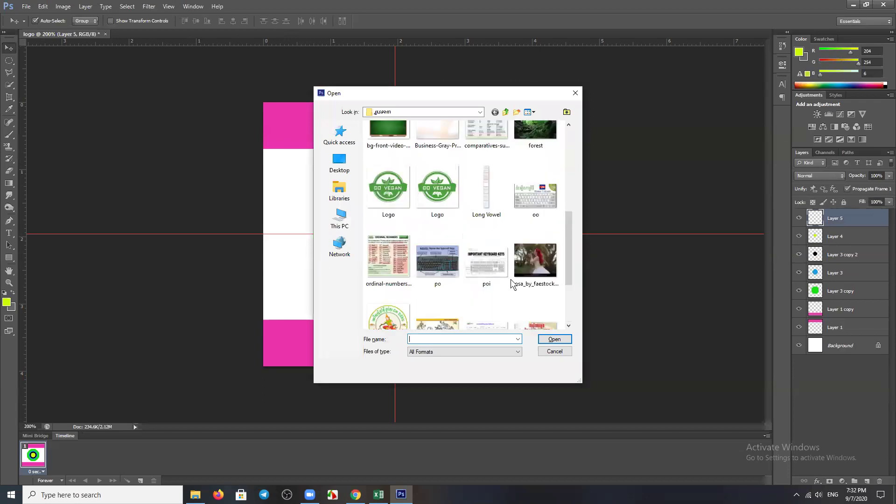
scroll(511, 279, down, 3)
scroll(494, 251, up, 5)
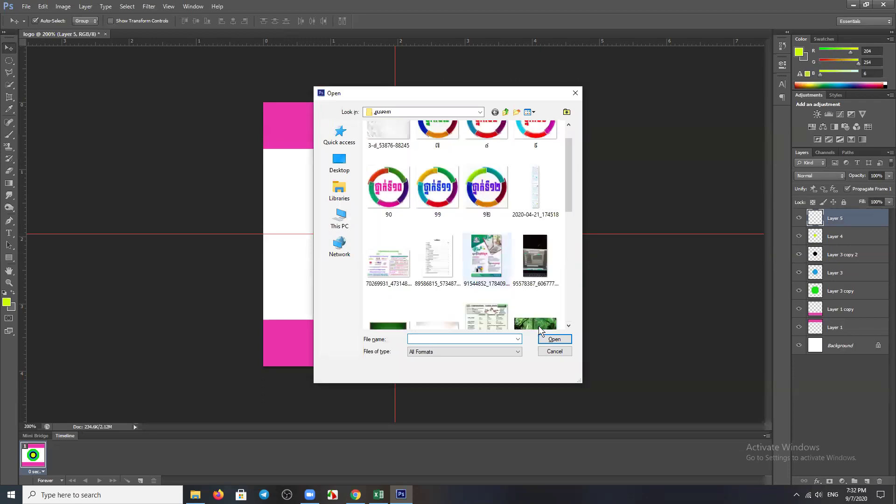
click(555, 352)
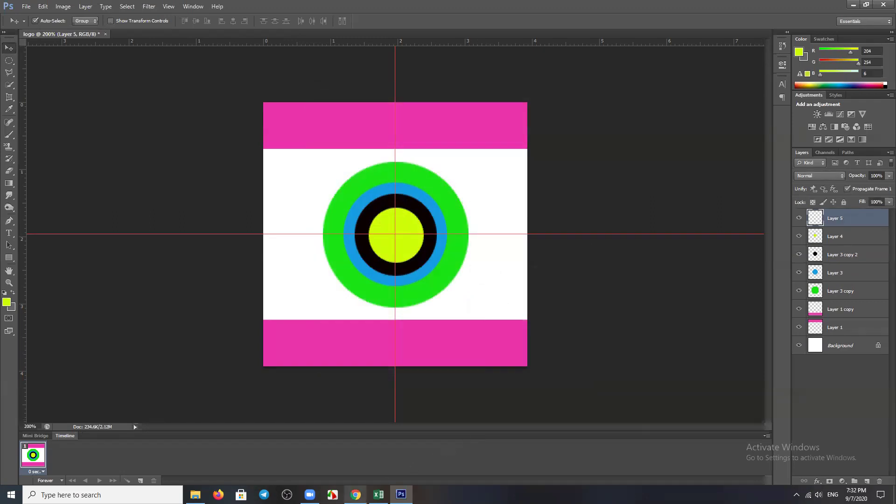
- In a new Chrome tab, search Google for 'temple', fixing the 'temople' typo
click(853, 4)
click(727, 8)
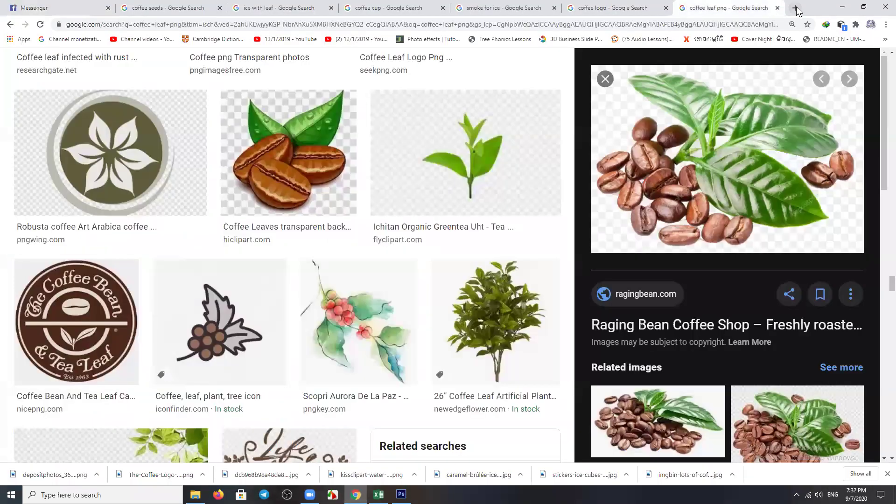
click(796, 8)
click(391, 307)
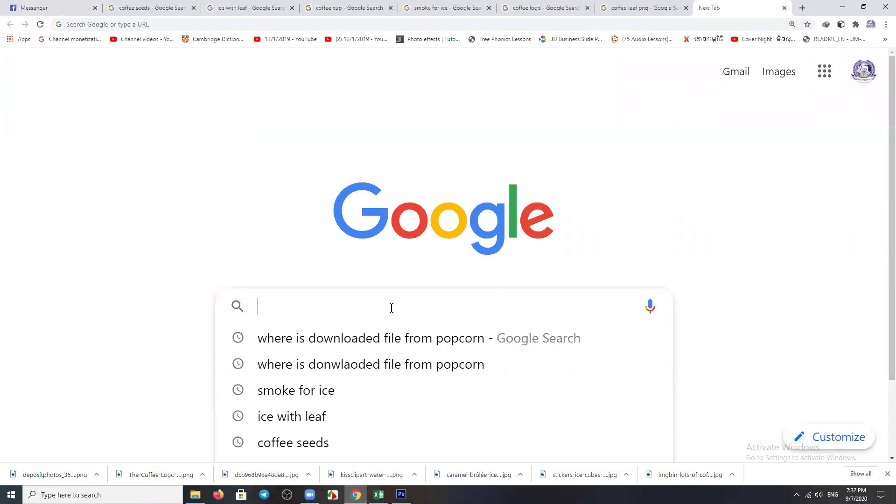
text(temople)
key(Return)
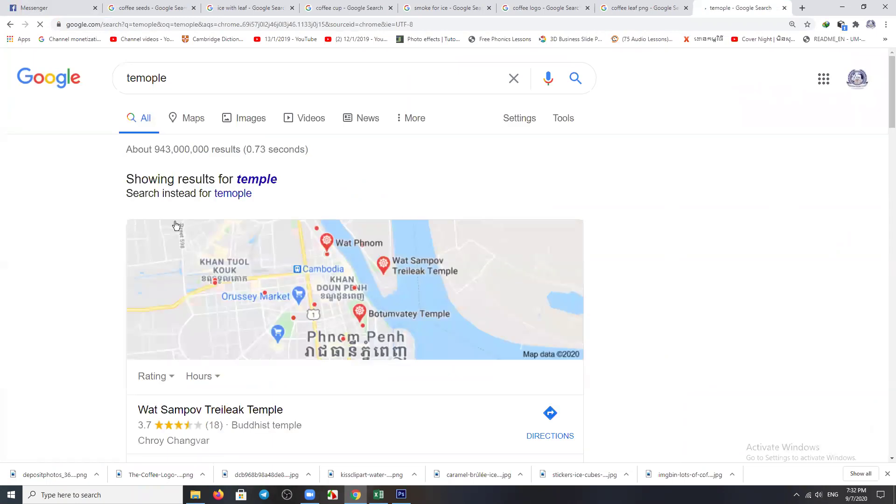
click(152, 78)
key(BackSpace)
key(Return)
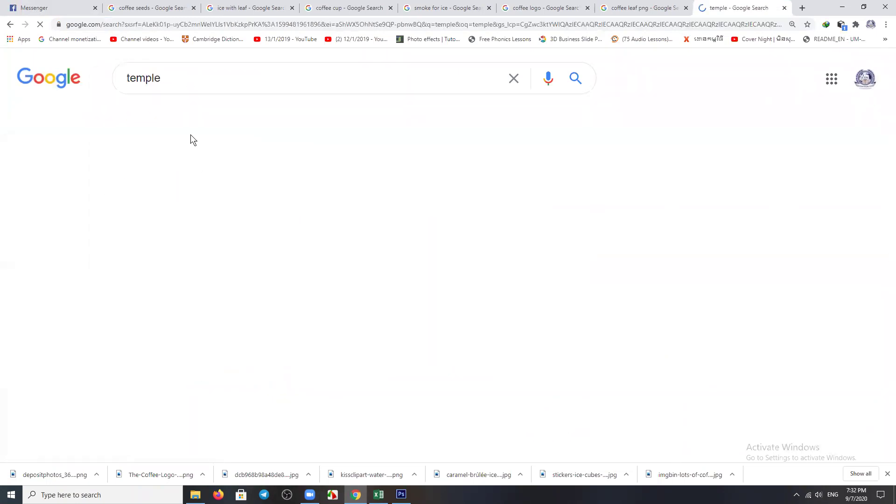
- Show the image results for 'temple' and scroll down through them
click(248, 118)
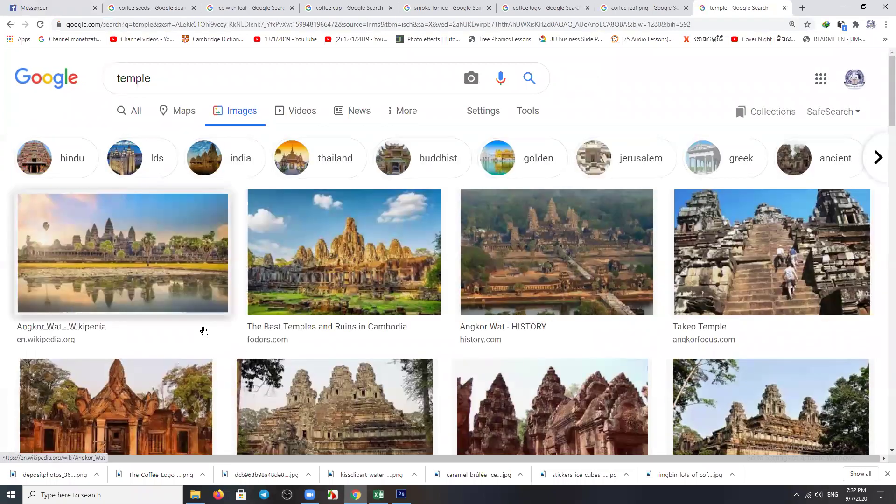
scroll(335, 318, down, 2)
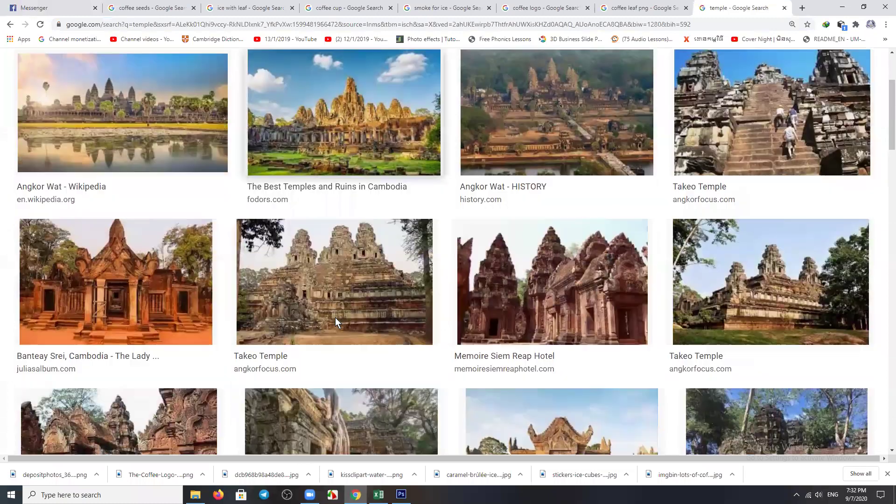
scroll(335, 322, down, 3)
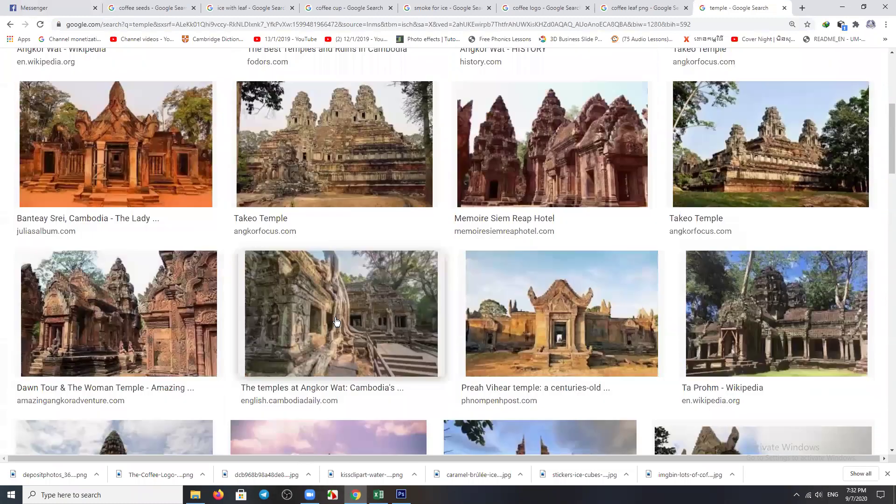
scroll(481, 360, down, 4)
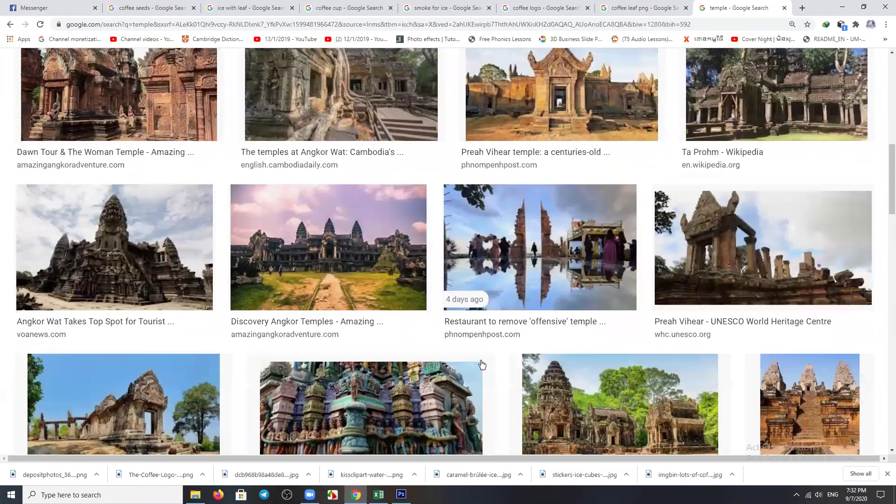
scroll(481, 364, down, 1)
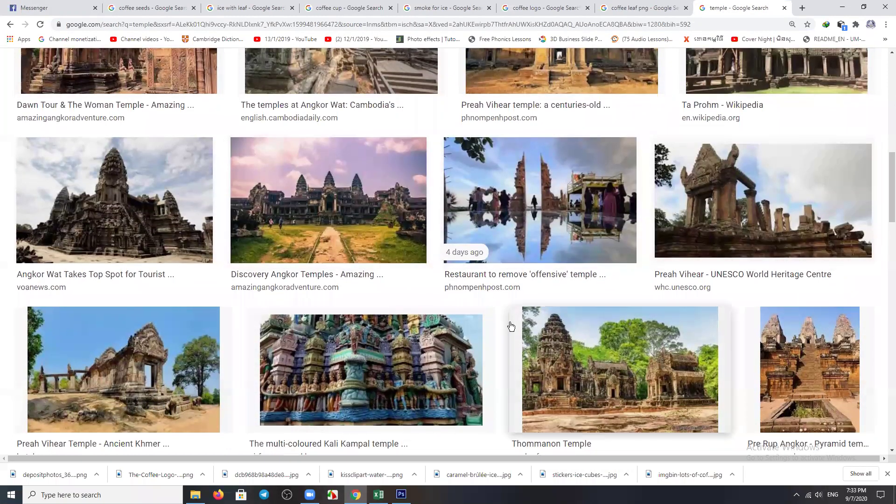
scroll(364, 323, down, 3)
scroll(309, 323, down, 4)
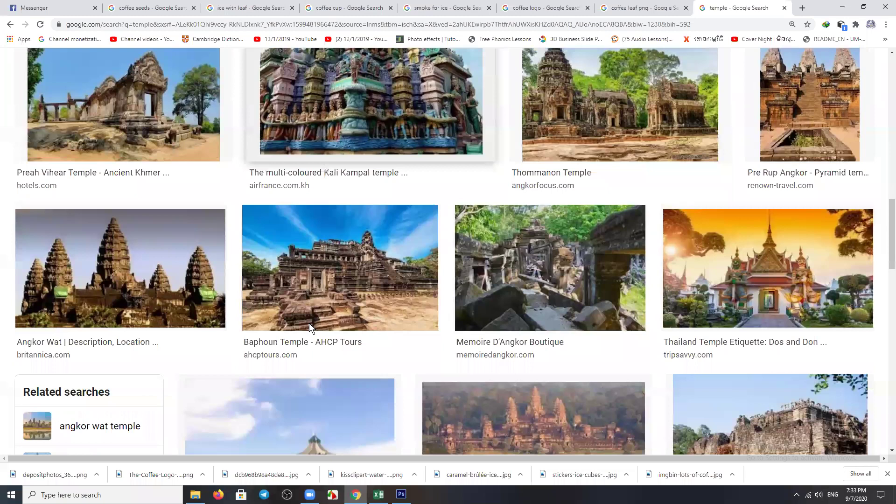
scroll(309, 324, down, 3)
scroll(310, 327, down, 3)
scroll(529, 325, down, 1)
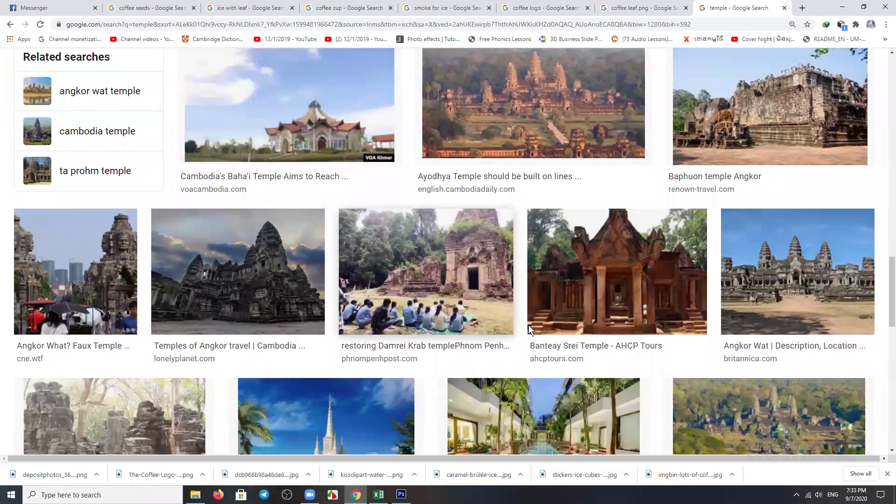
scroll(528, 325, down, 2)
scroll(543, 329, down, 2)
scroll(542, 328, down, 4)
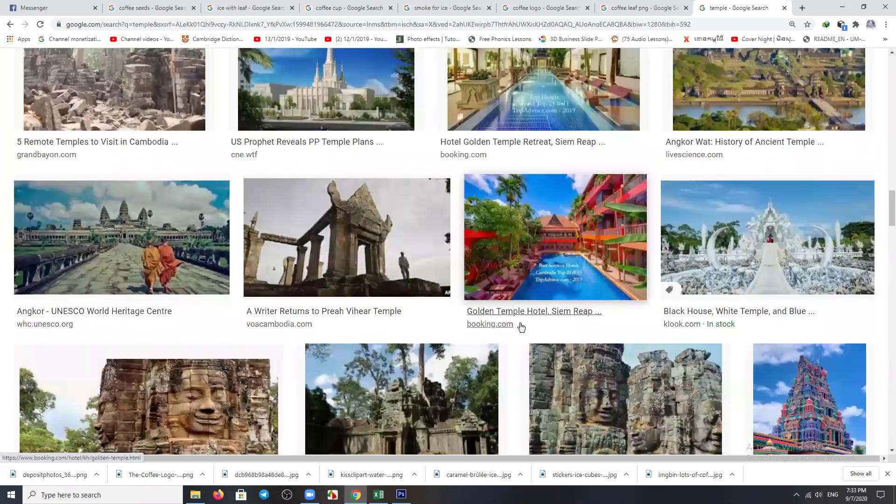
scroll(196, 348, down, 4)
scroll(274, 356, down, 1)
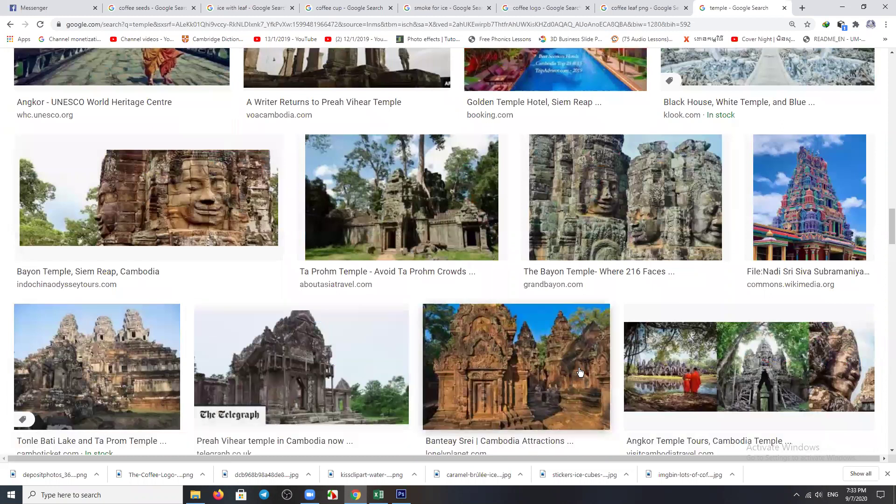
scroll(579, 372, down, 3)
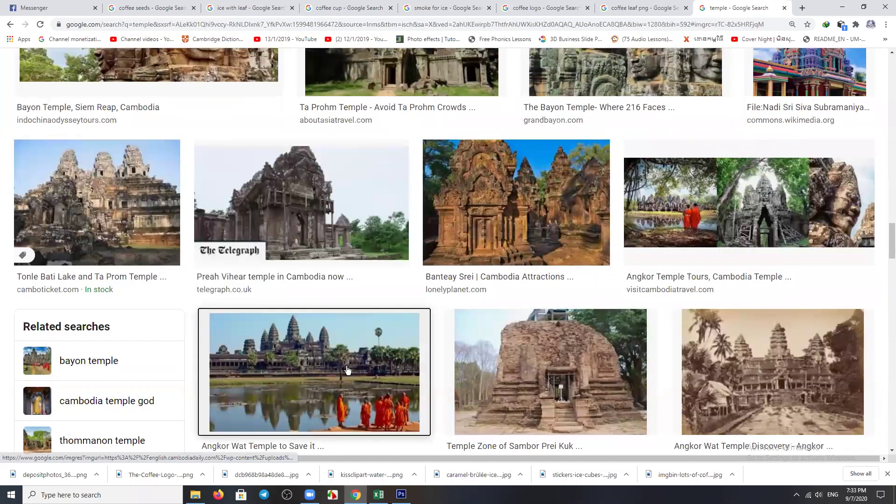
- Open an Angkor Wat result, then a related 1280×720 reflection photo, and copy it
click(327, 373)
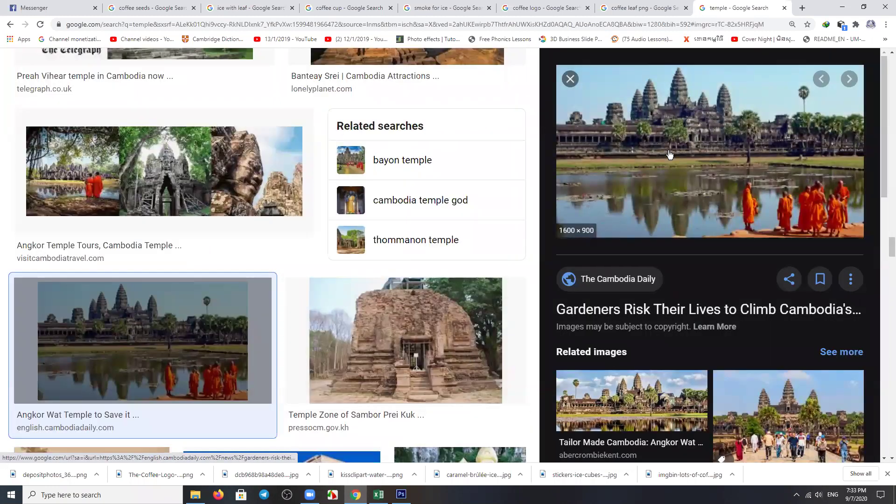
scroll(647, 300, down, 5)
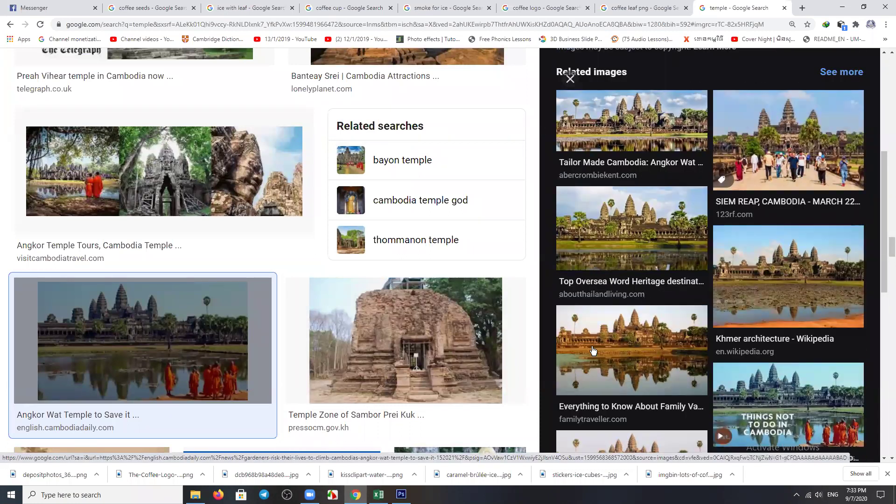
click(650, 243)
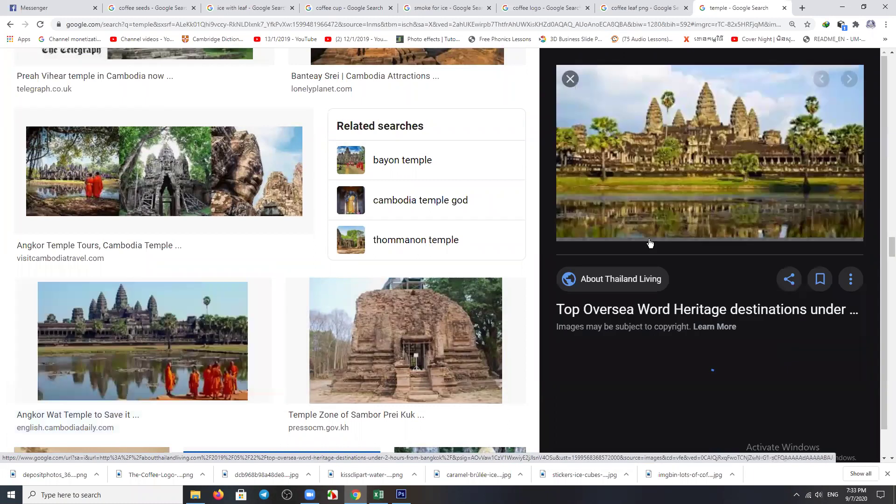
right_click(685, 139)
click(718, 231)
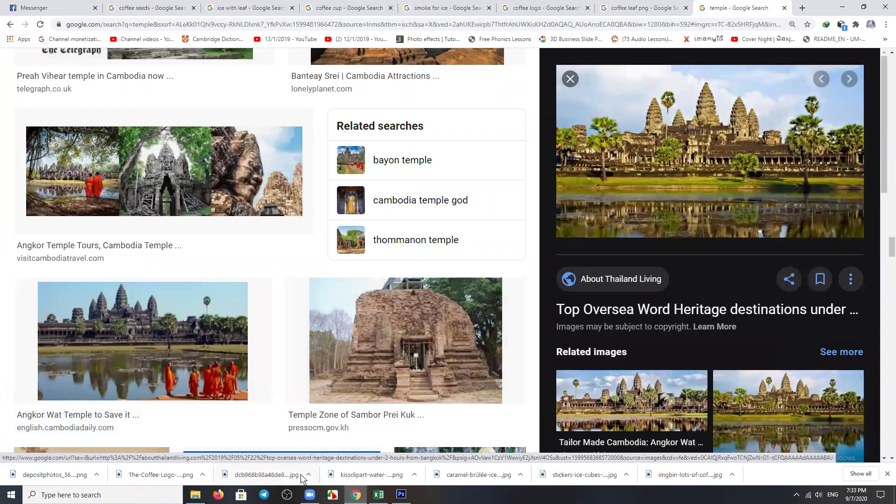
- Paste the copied photo into a new 1280×720 document using the Clipboard preset
click(402, 494)
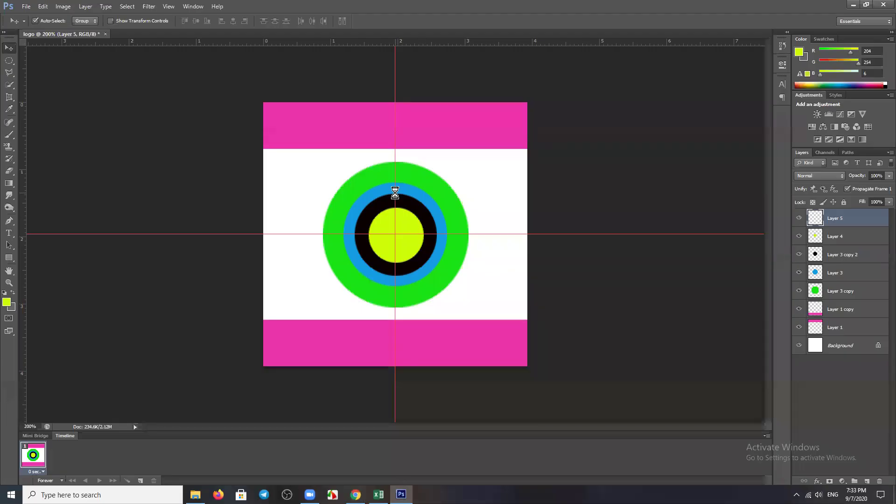
key(ctrl+n)
key(Return)
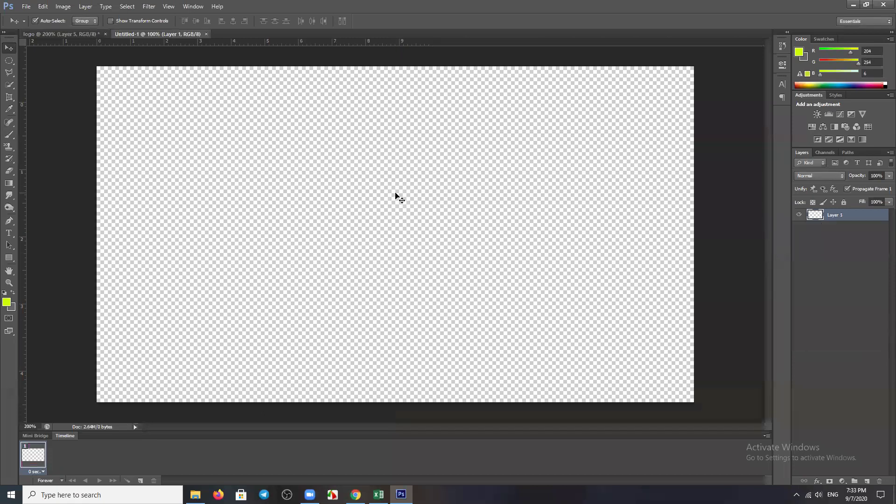
key(ctrl+v)
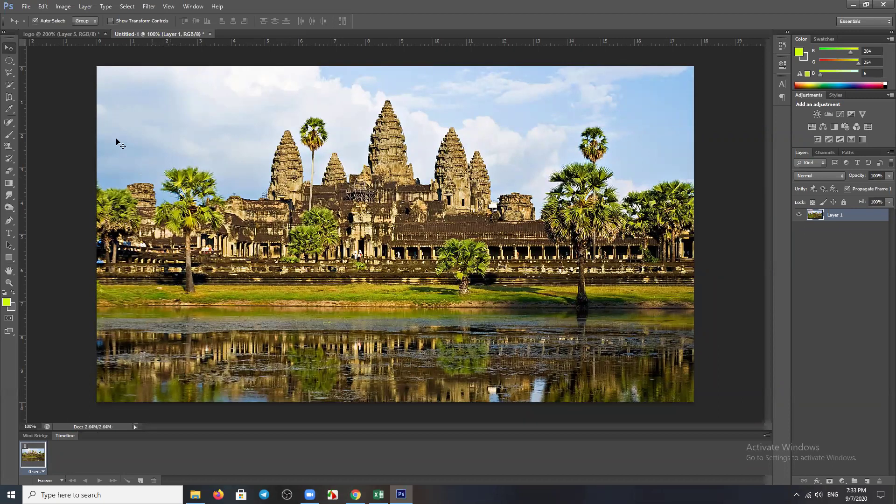
- Select the temple from the top down to the waterline and copy it onto its own layer
click(10, 59)
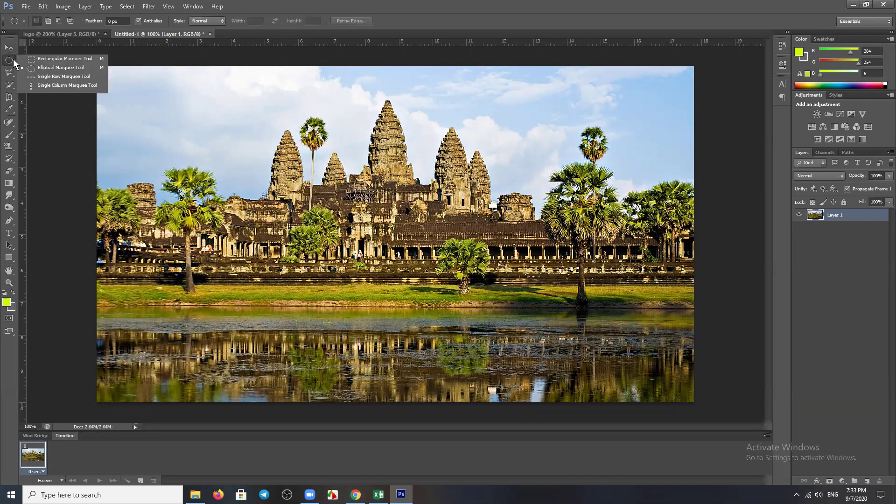
click(48, 60)
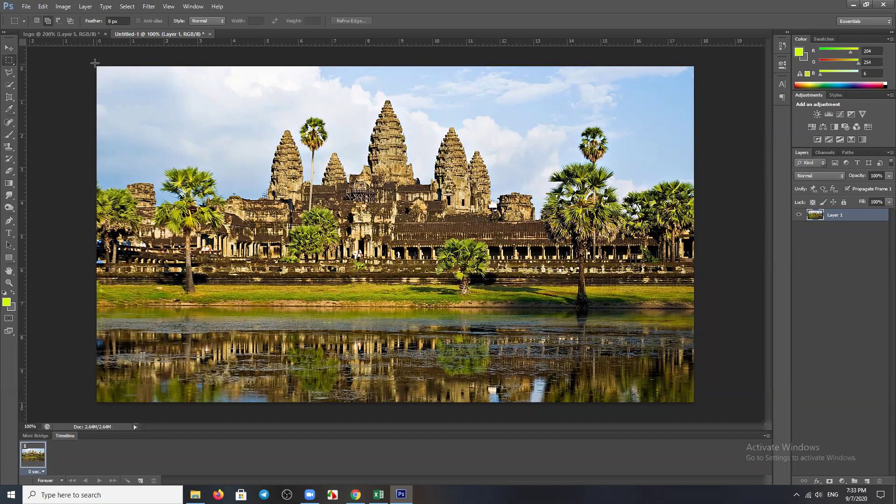
mouse_move(97, 63)
mouse_down()
mouse_move(714, 278)
mouse_move(664, 276)
mouse_up()
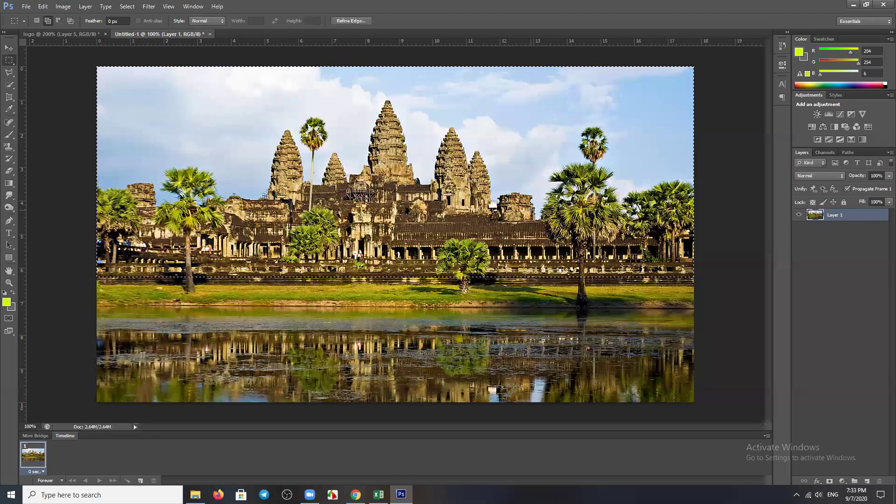
key(ctrl+j)
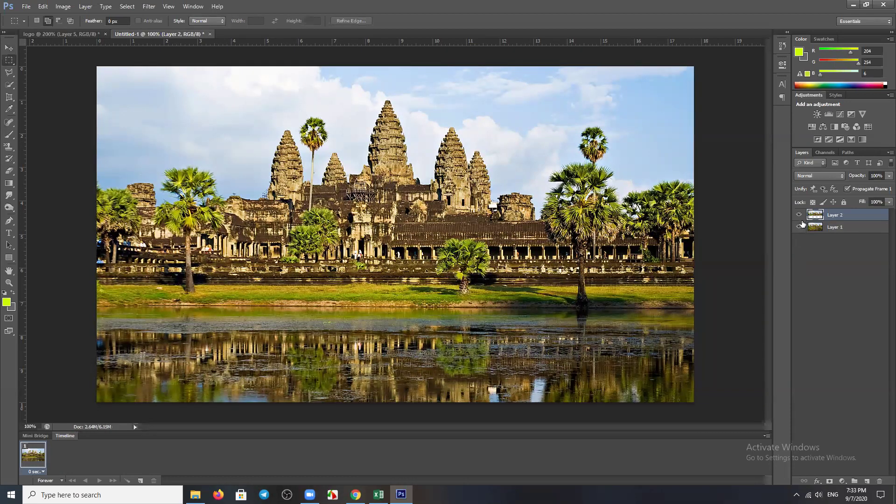
- Flip Layer 2's temple copy upside down beneath the waterline and stretch it slightly lower
click(800, 226)
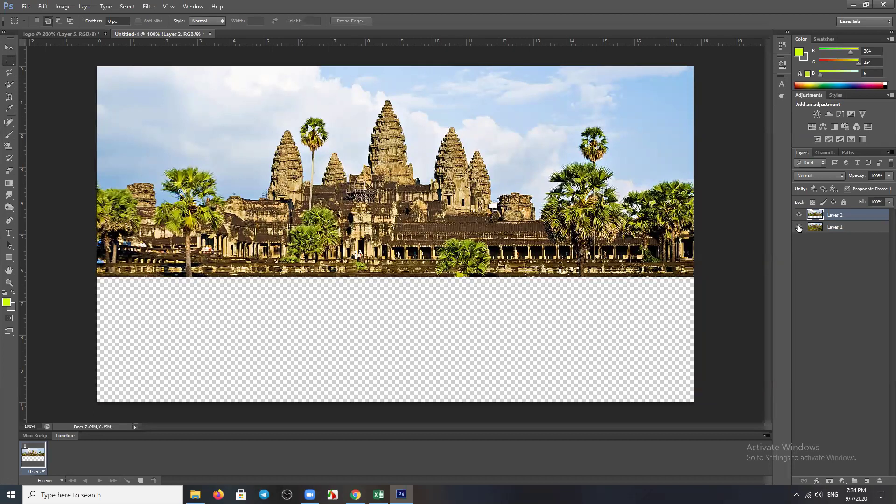
click(800, 228)
click(800, 228)
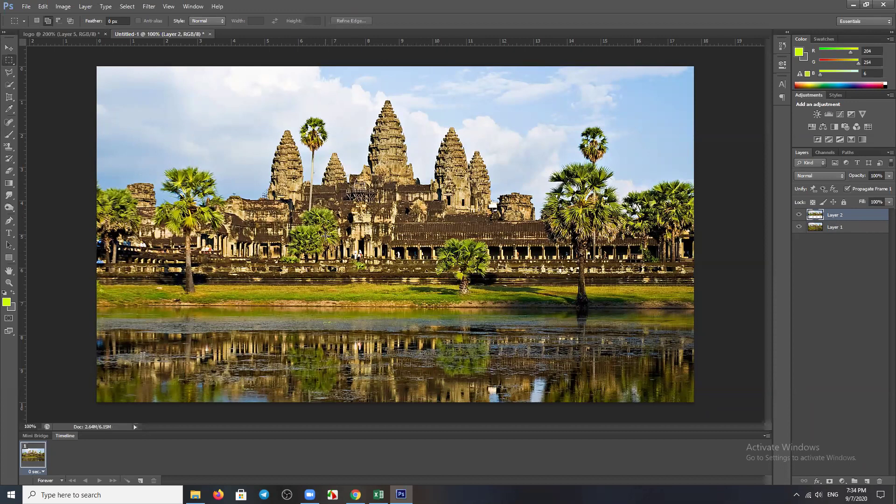
key(ctrl+t)
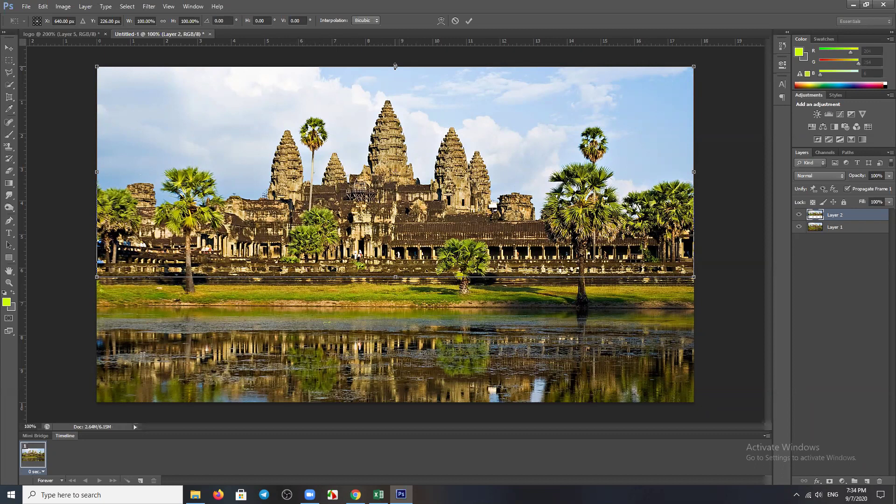
drag(396, 67, 417, 406)
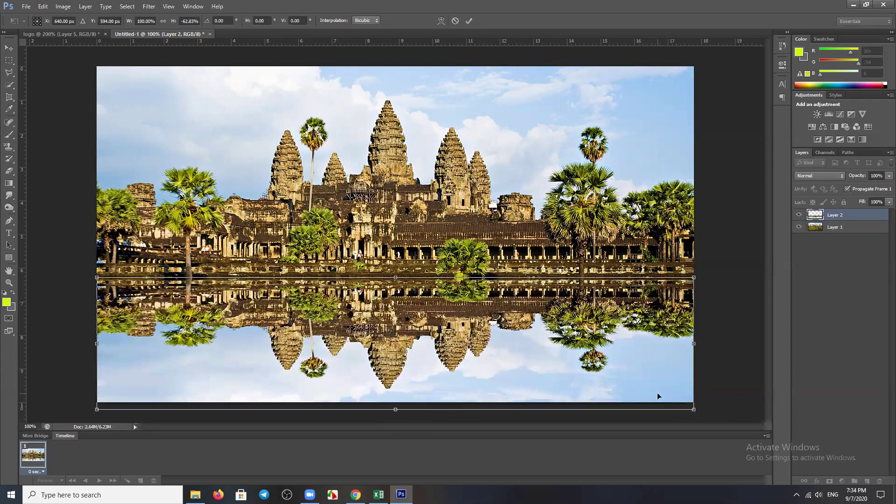
drag(396, 410, 396, 423)
key(Return)
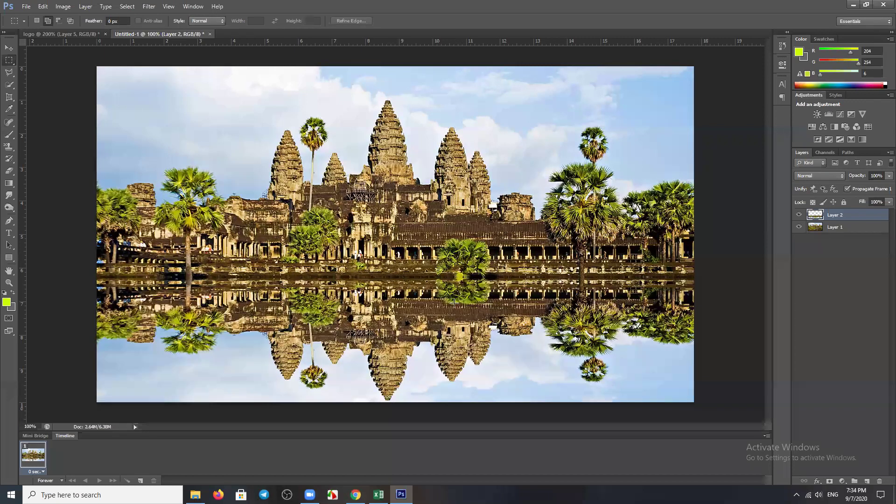
- Lower the reflection's opacity and try Multiply blending before returning it to Normal
drag(859, 178, 857, 182)
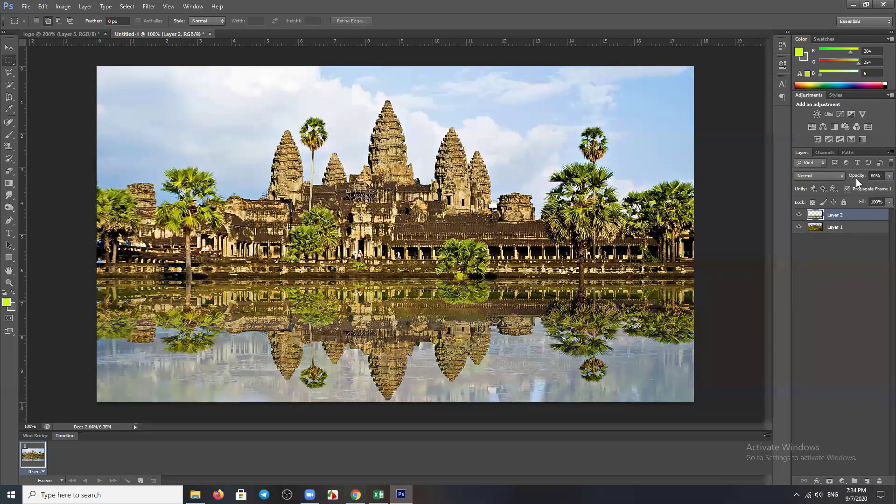
click(824, 176)
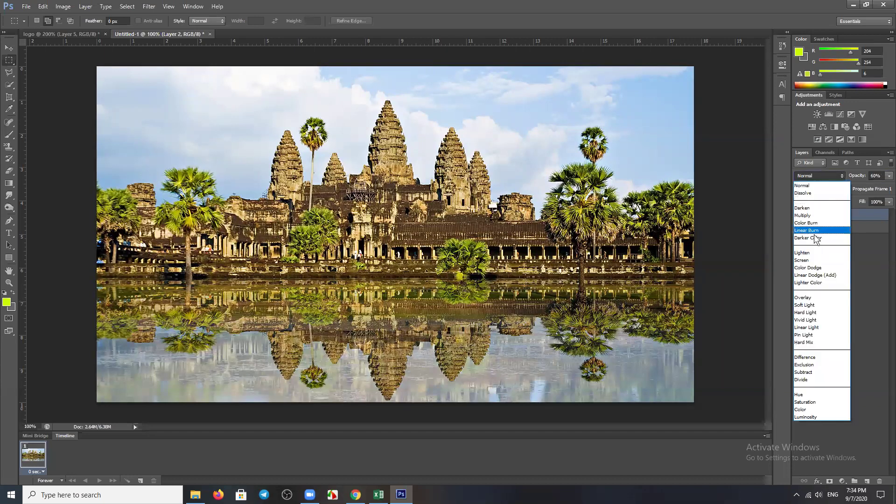
click(817, 216)
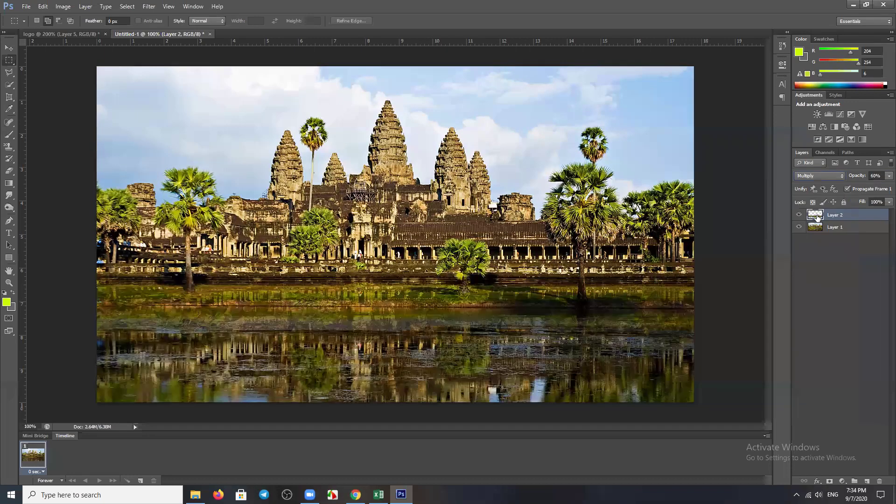
click(821, 177)
click(827, 185)
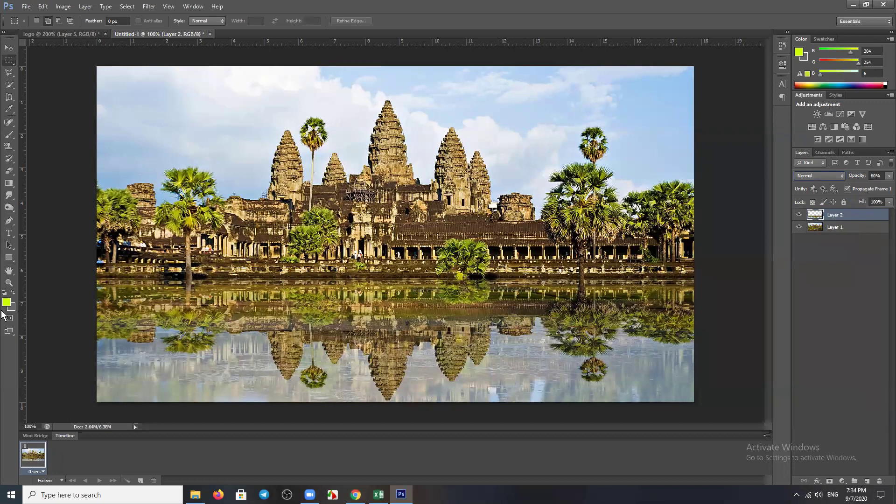
- Move the reflection lower over the water, compare its visibility, and set opacity to 57%
click(9, 48)
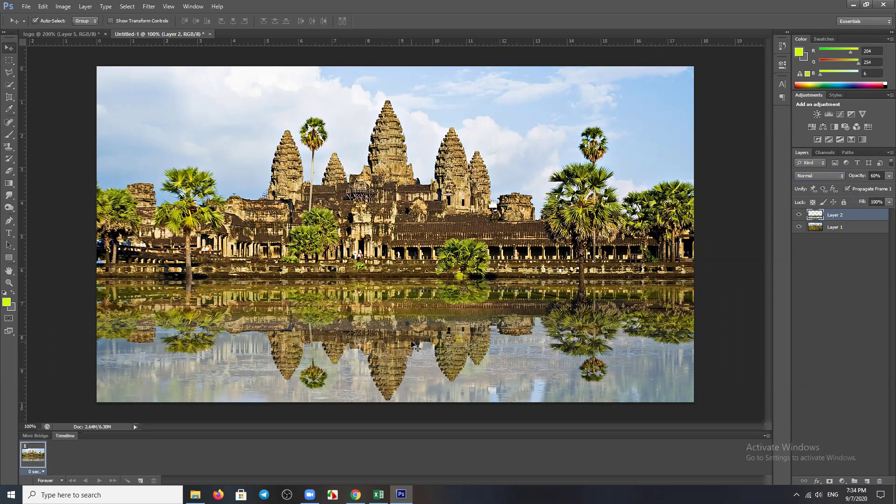
drag(411, 354, 414, 372)
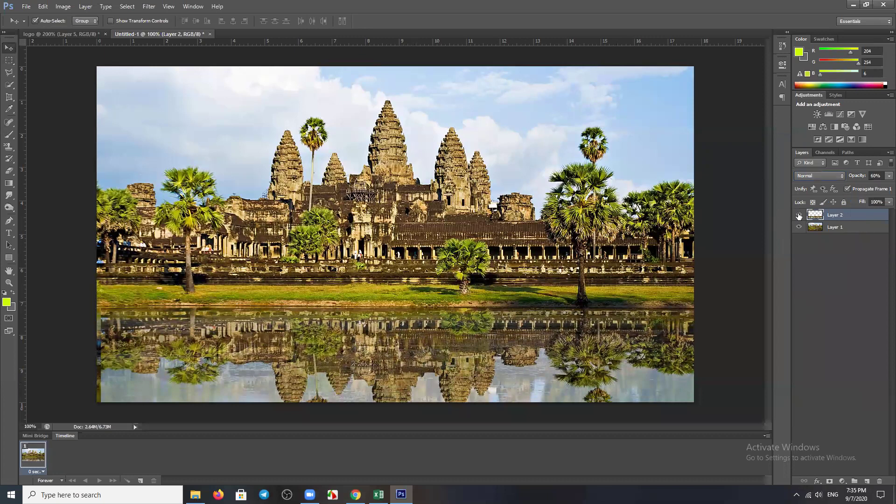
click(800, 215)
click(800, 215)
click(799, 215)
click(799, 215)
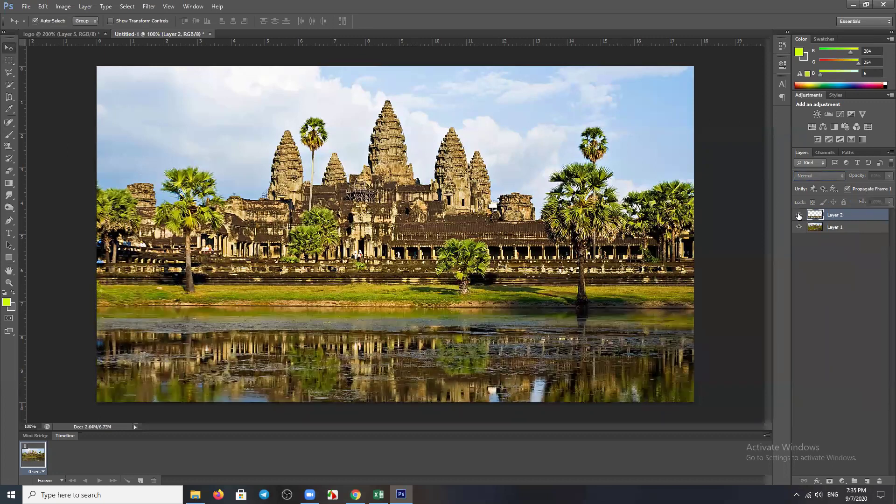
click(799, 216)
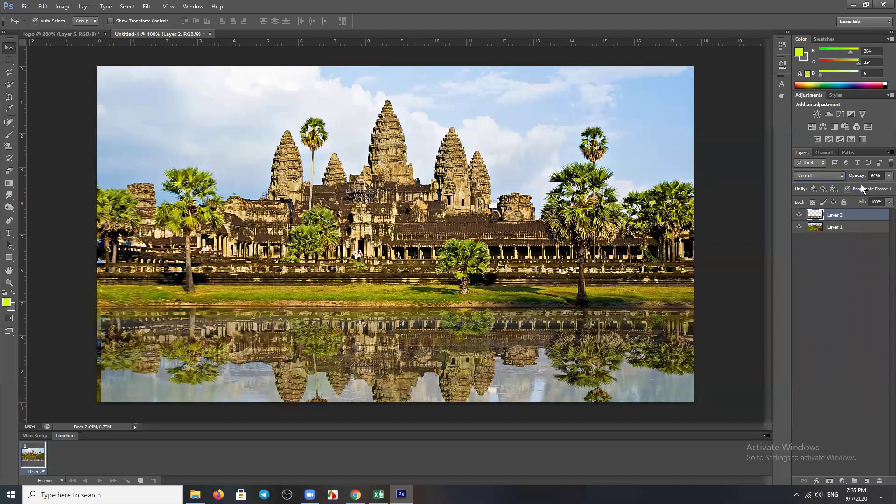
drag(862, 178, 859, 178)
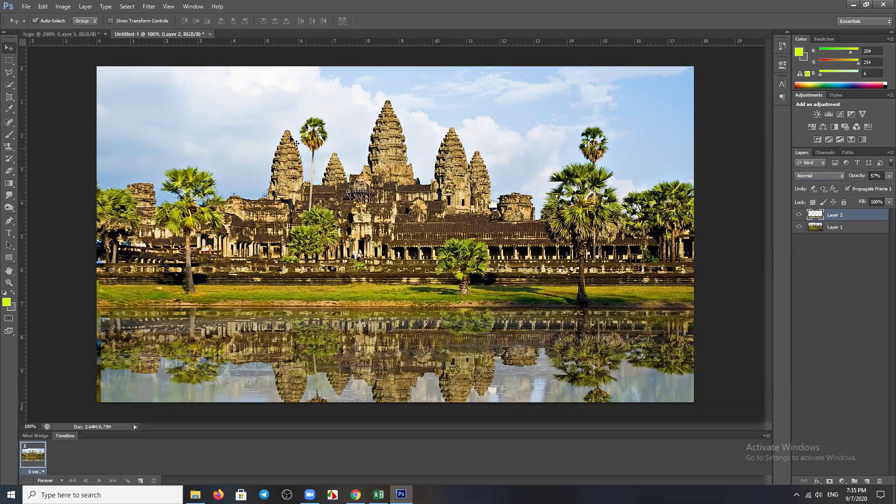
- In the logo document, switch the marquee to the Elliptical Marquee Tool
click(64, 34)
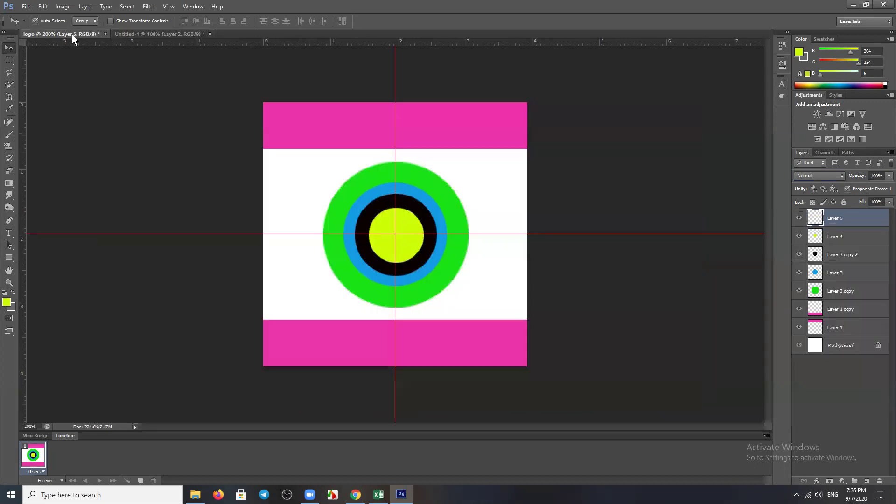
click(9, 60)
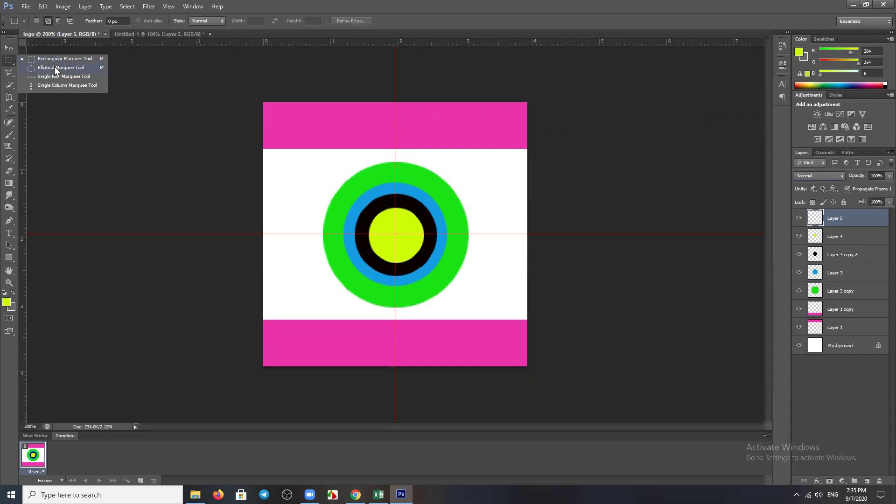
click(54, 68)
- On Untitled-1's Layer 1, select an oval around the central tower and drag it out
click(147, 34)
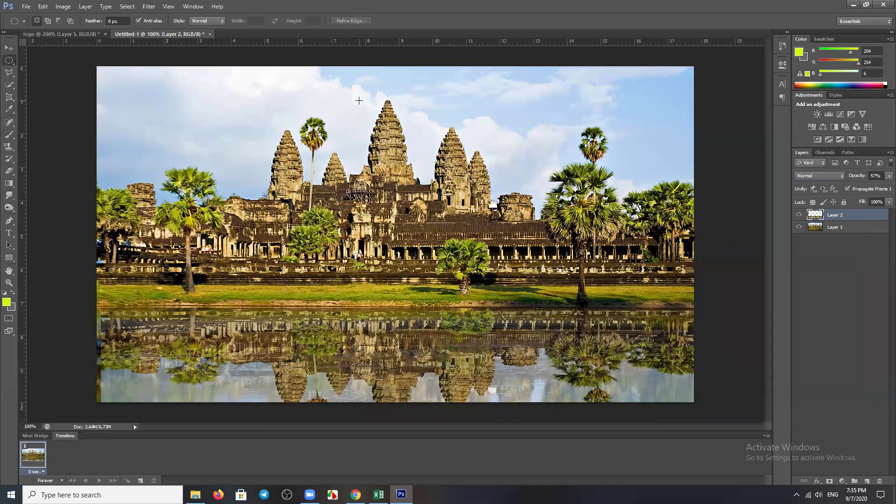
click(828, 226)
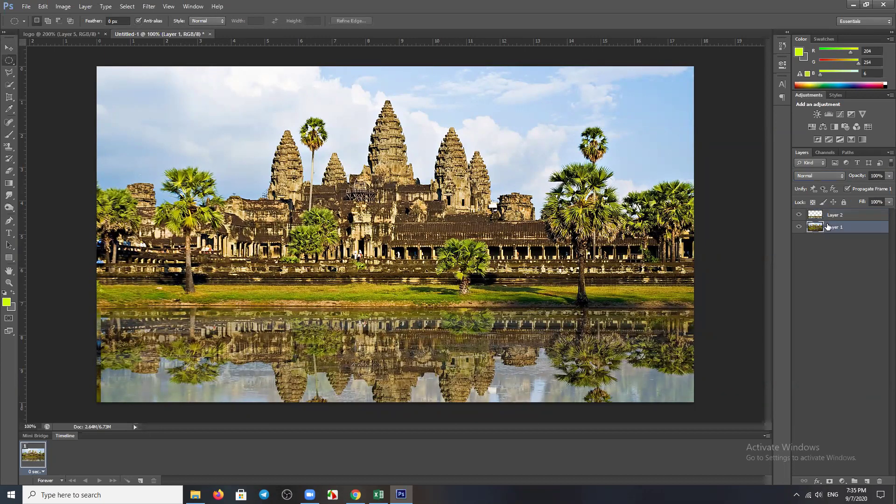
drag(350, 92, 428, 211)
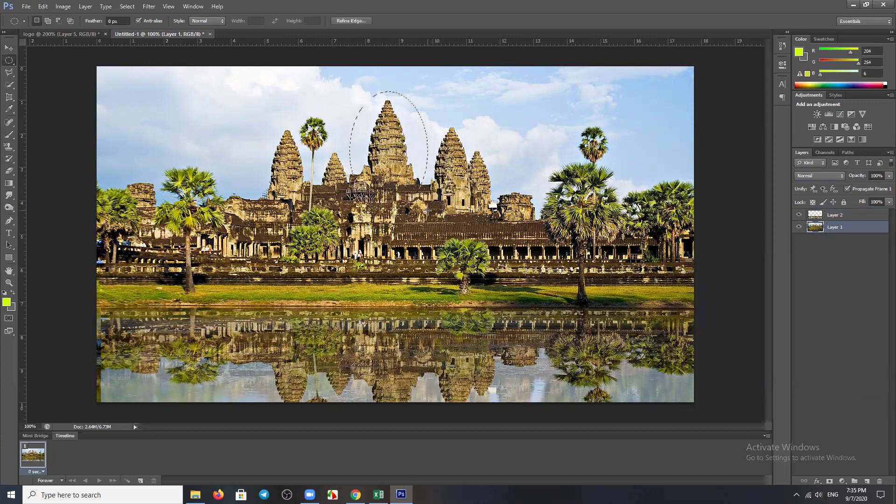
click(9, 50)
mouse_move(528, 140)
mouse_down()
mouse_move(175, 127)
mouse_move(75, 31)
mouse_move(347, 188)
mouse_up()
- Drop the tower cut-out into the logo, scale it to about 17%, and centre it in the yellow circle
drag(472, 213, 476, 217)
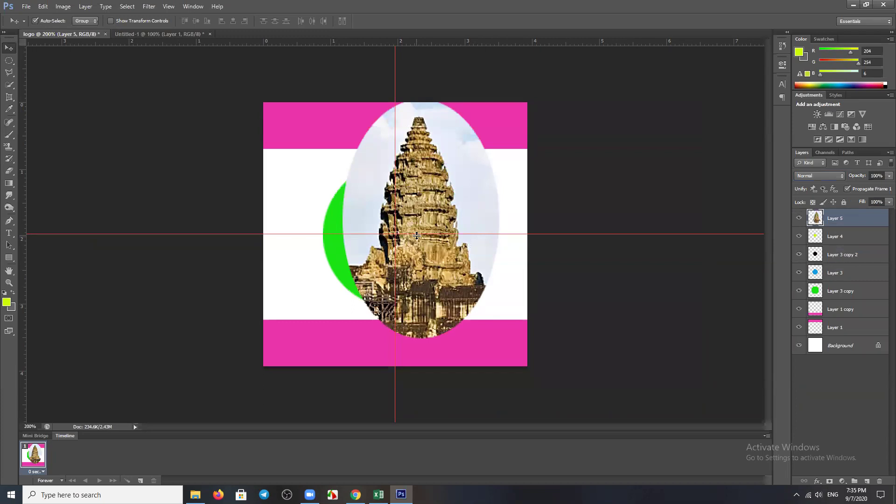
key(ctrl+t)
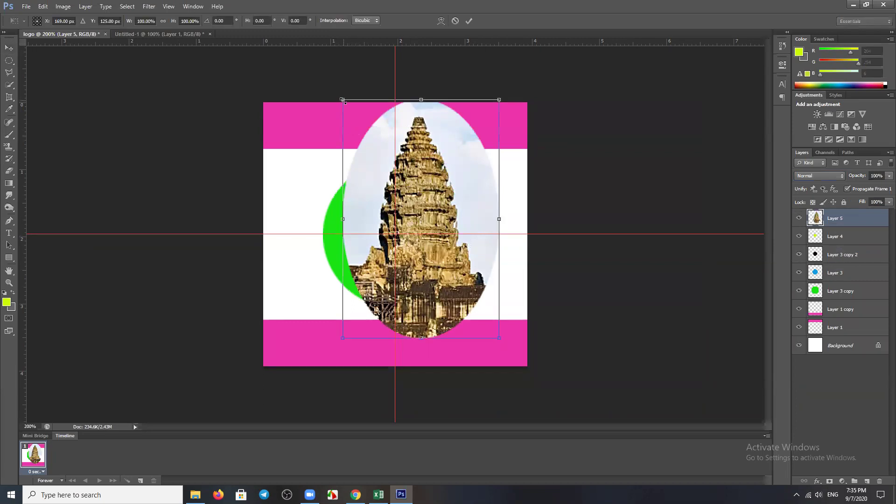
mouse_move(363, 132)
mouse_down()
mouse_move(456, 311)
mouse_move(395, 238)
mouse_up()
key(Return)
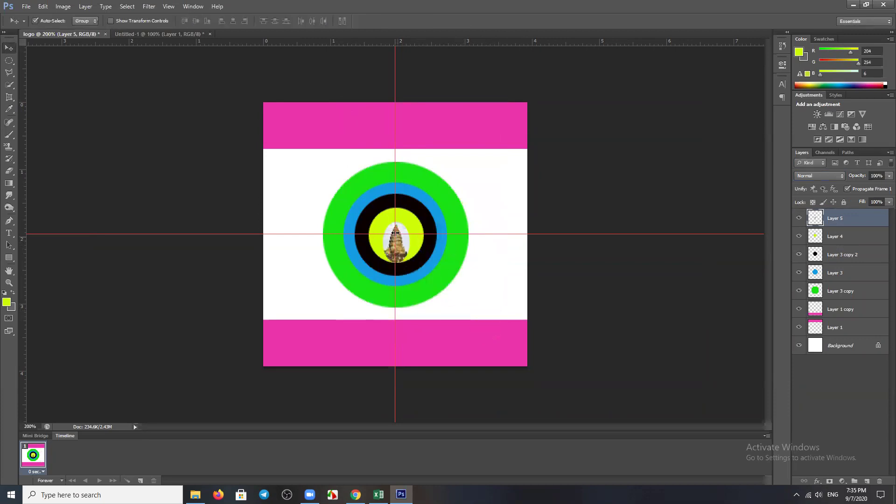
key(Up)
key(Up)
key(Up)
key(Up)
key(Up)
key(Up)
drag(400, 253, 401, 256)
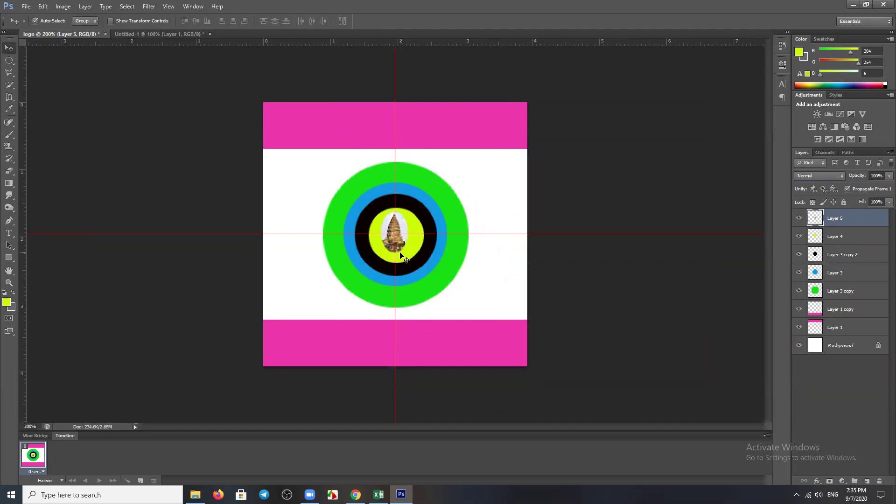
key(Down)
key(Down)
key(Down)
key(Down)
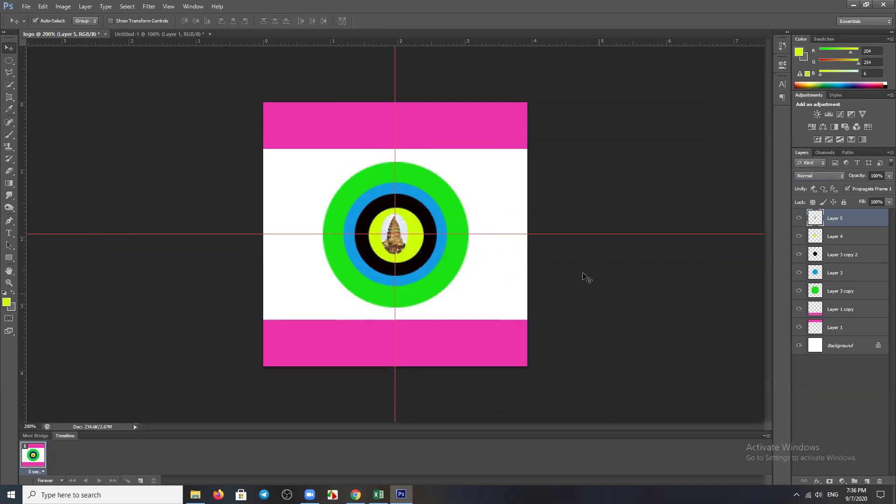
click(588, 279)
- Deselect the oval on Untitled-1 with Ctrl+D and finish with the temple document in front
click(9, 61)
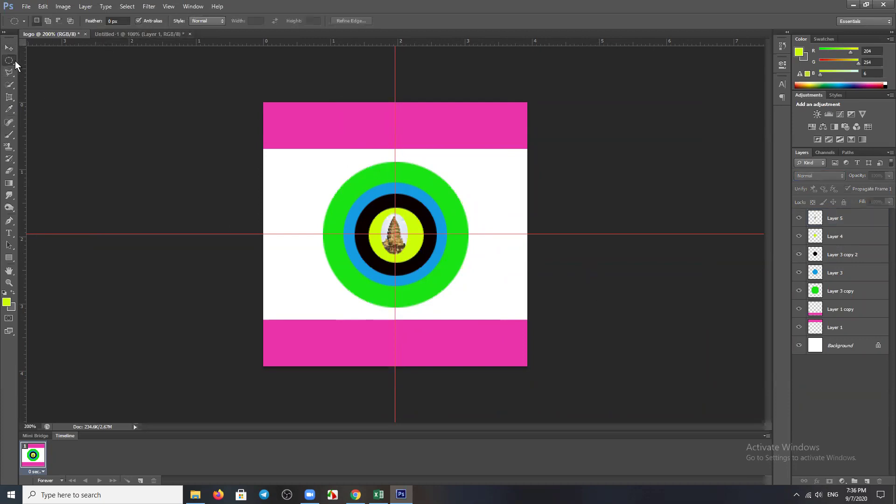
right_click(13, 61)
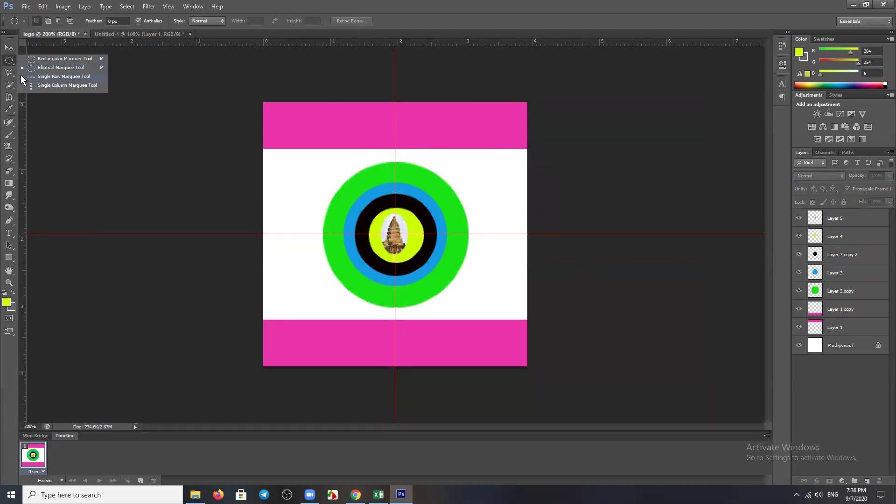
click(9, 48)
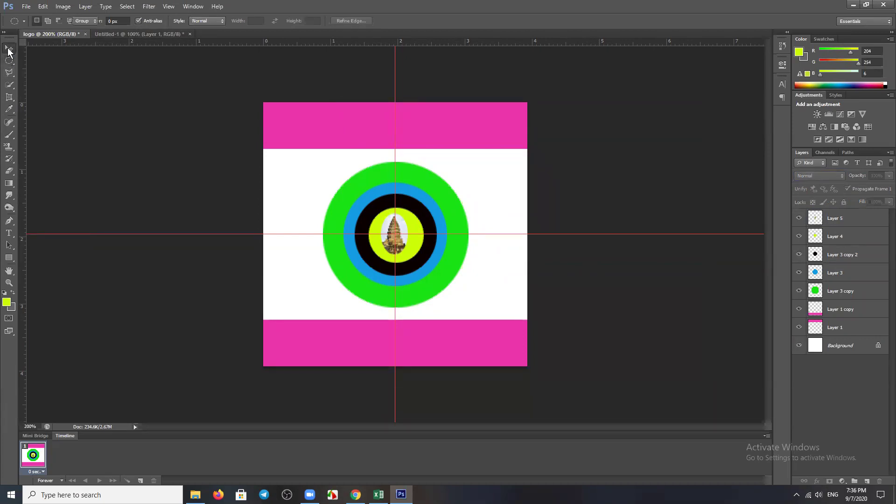
click(123, 36)
click(43, 34)
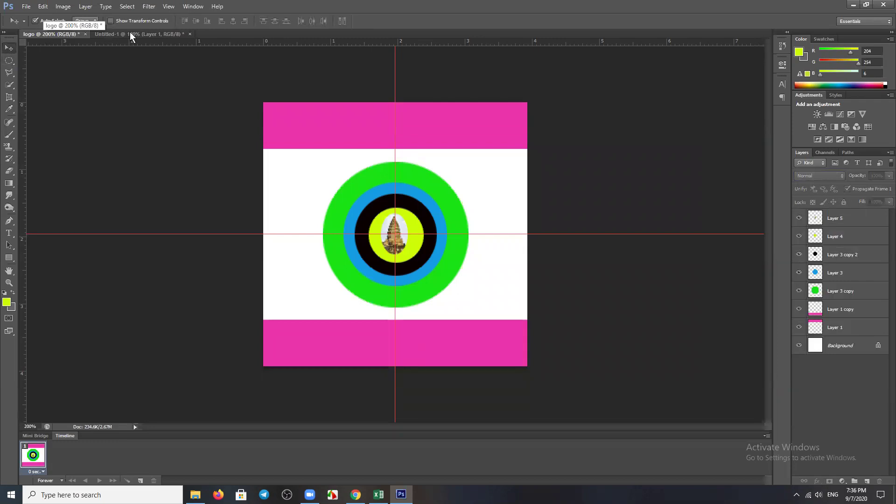
click(147, 34)
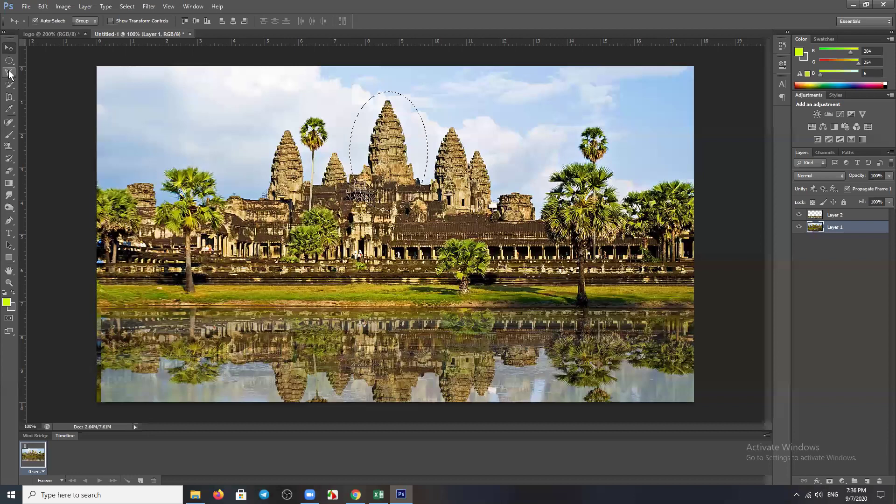
key(ctrl+d)
click(50, 33)
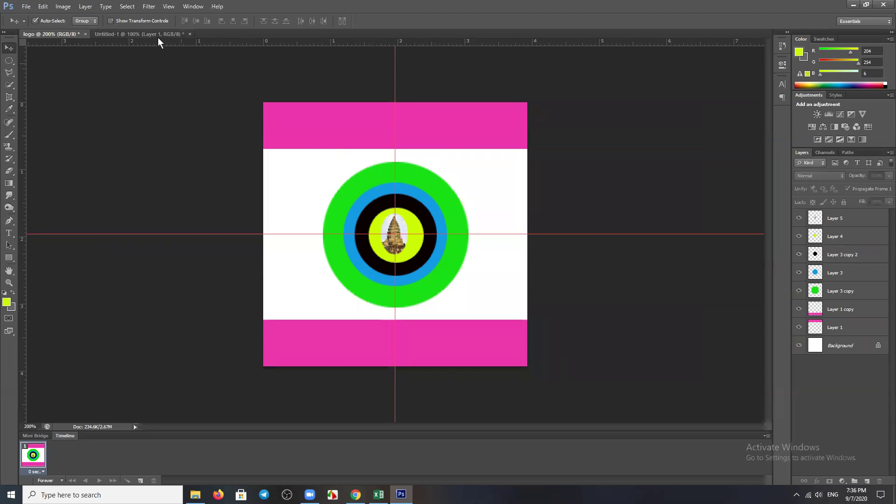
click(137, 34)
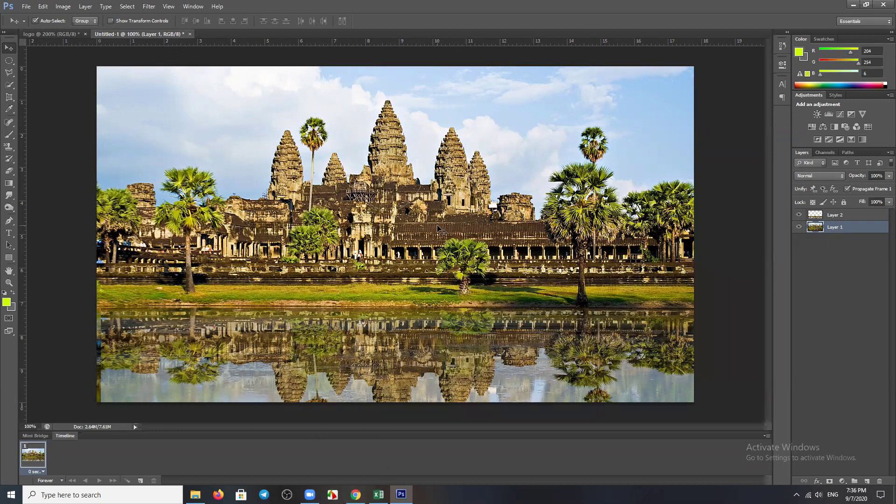
- Back in Chrome, run a Google search for 'car png'
key(alt+Tab)
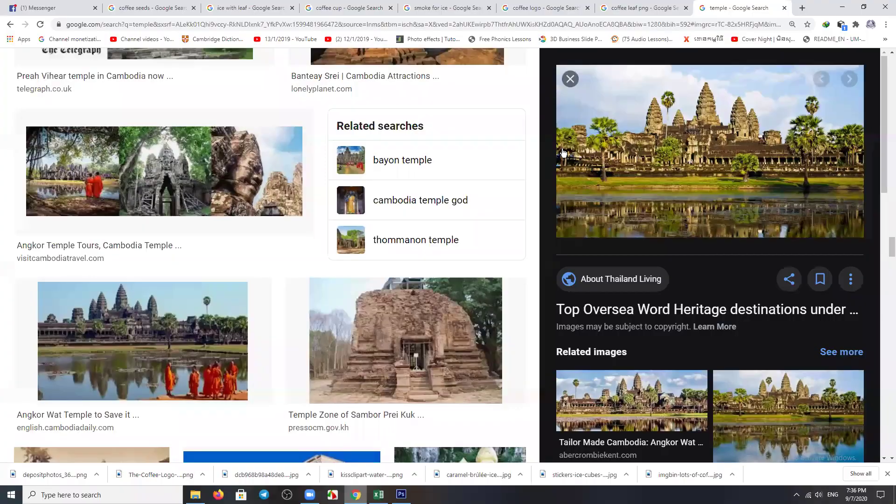
drag(890, 245, 884, 43)
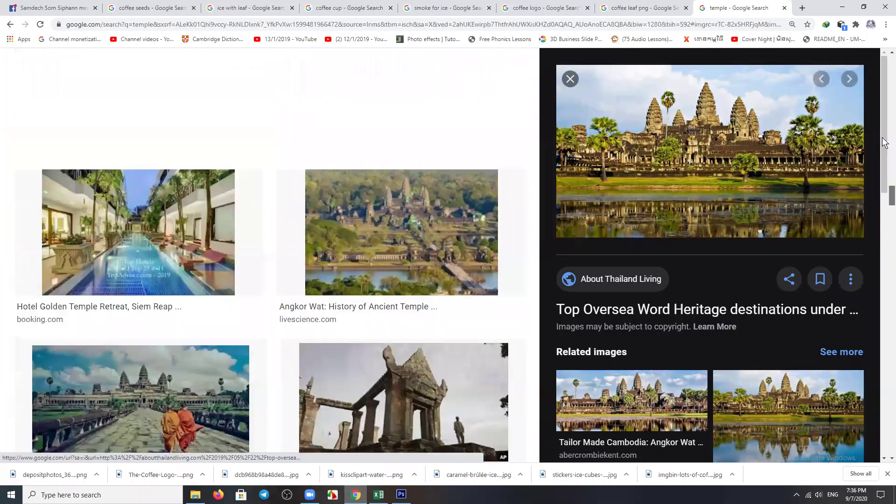
click(886, 24)
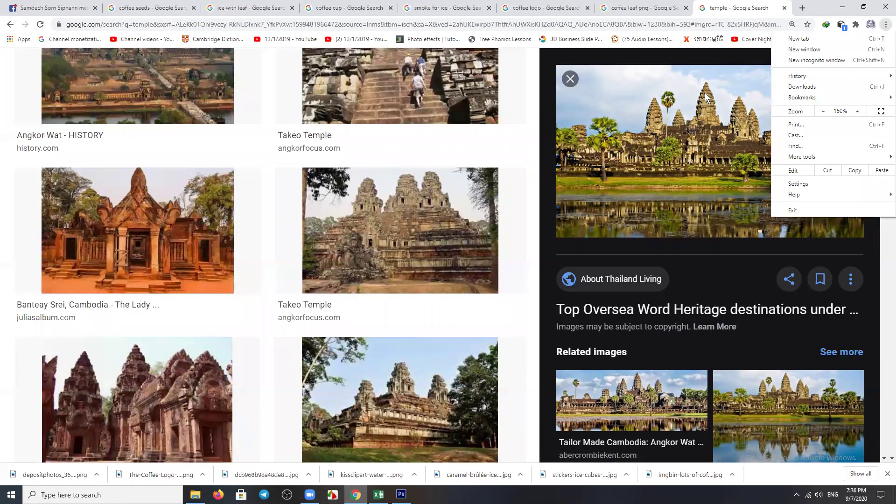
click(705, 96)
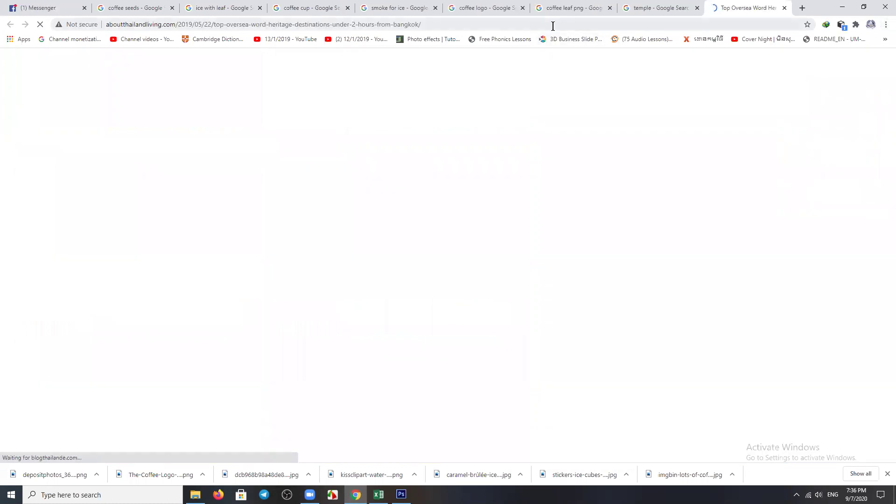
click(553, 25)
text(car )
text(png)
key(Return)
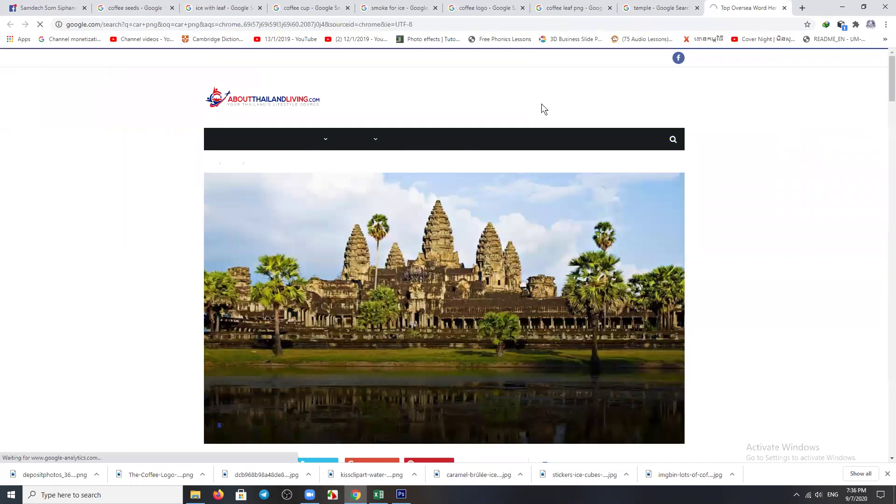
click(442, 25)
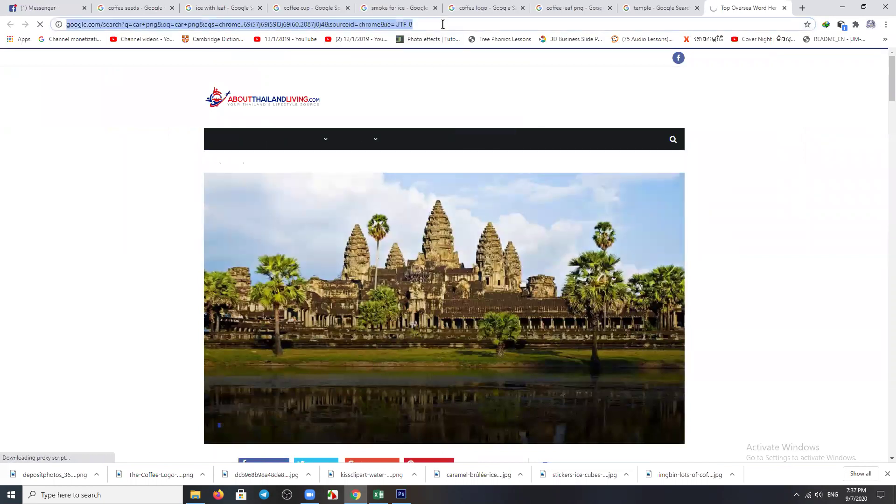
text(car p)
key(Return)
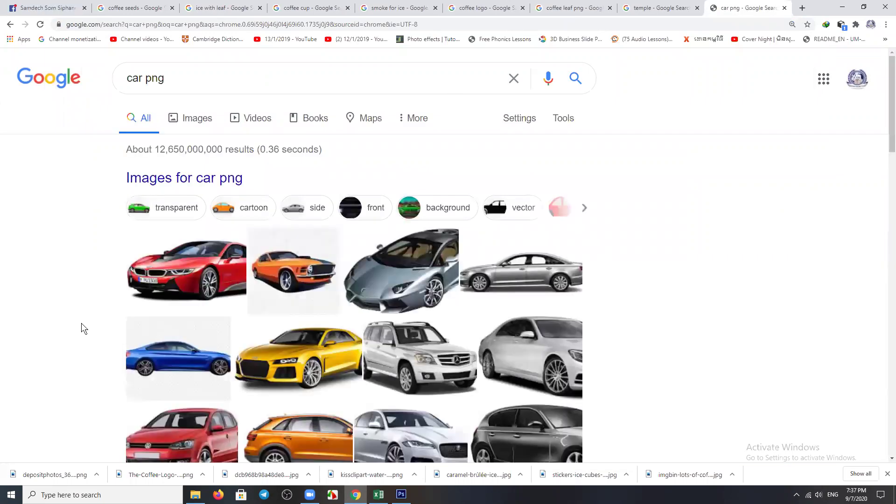
- Browse the 'car png' image results and preview the red Aston Martin
click(197, 118)
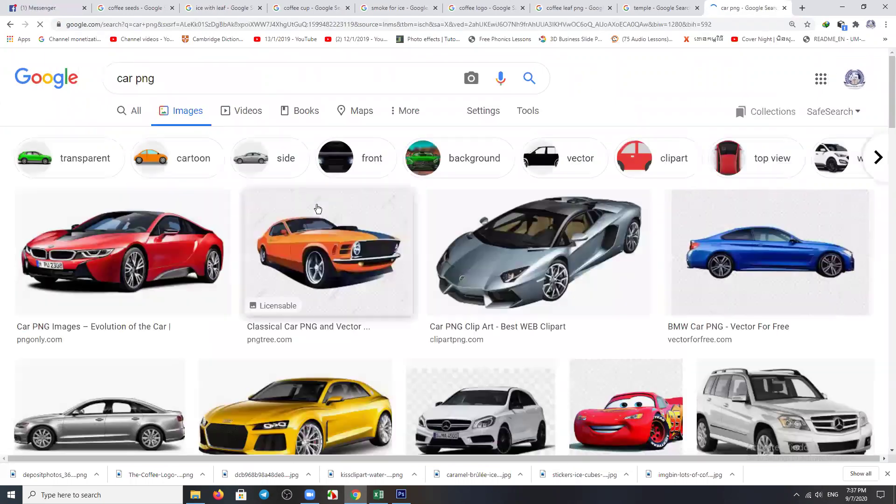
scroll(318, 208, down, 3)
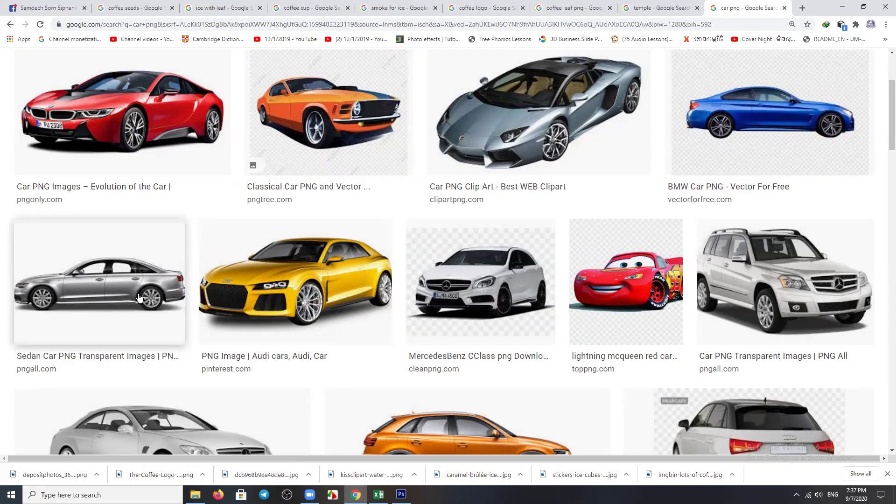
scroll(139, 297, down, 3)
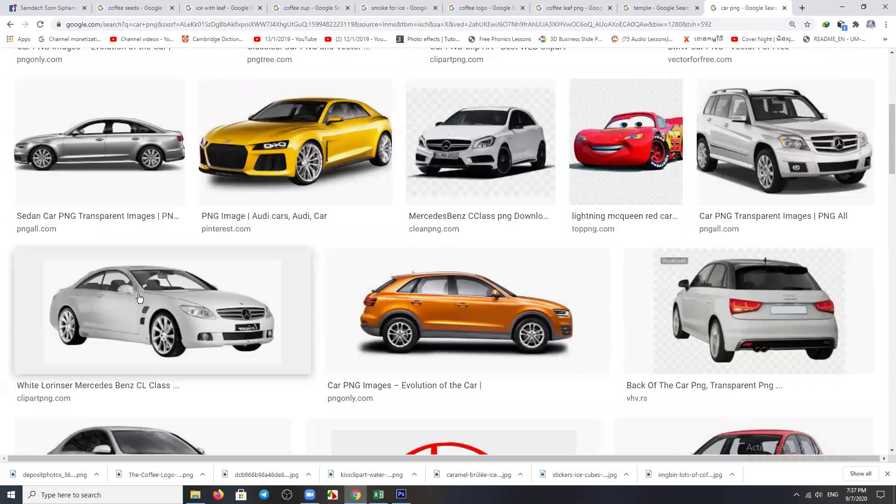
scroll(139, 297, down, 4)
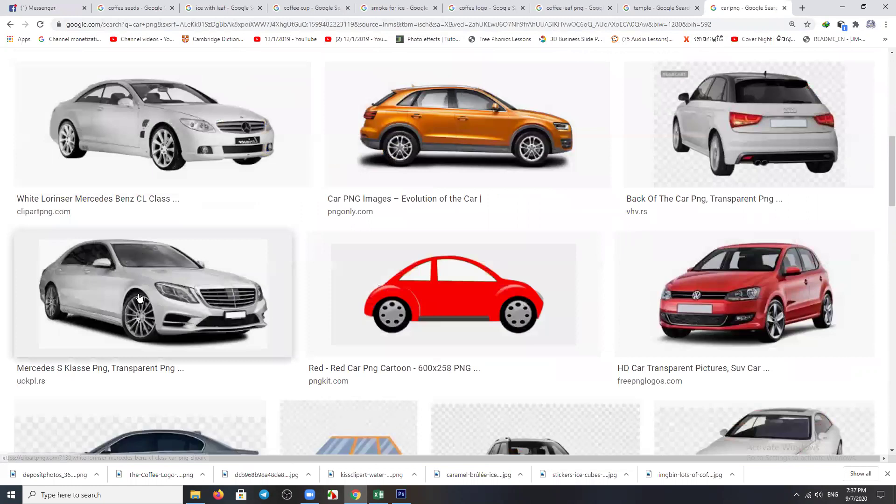
scroll(131, 255, up, 5)
scroll(126, 225, up, 4)
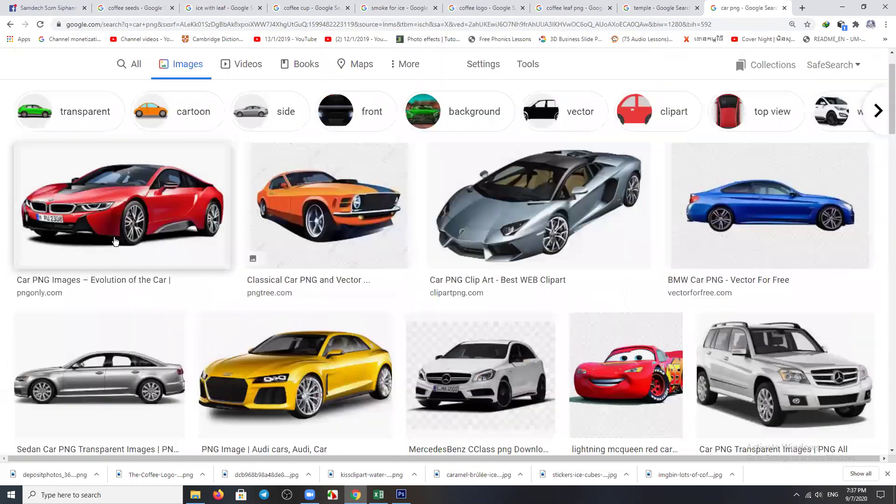
click(119, 233)
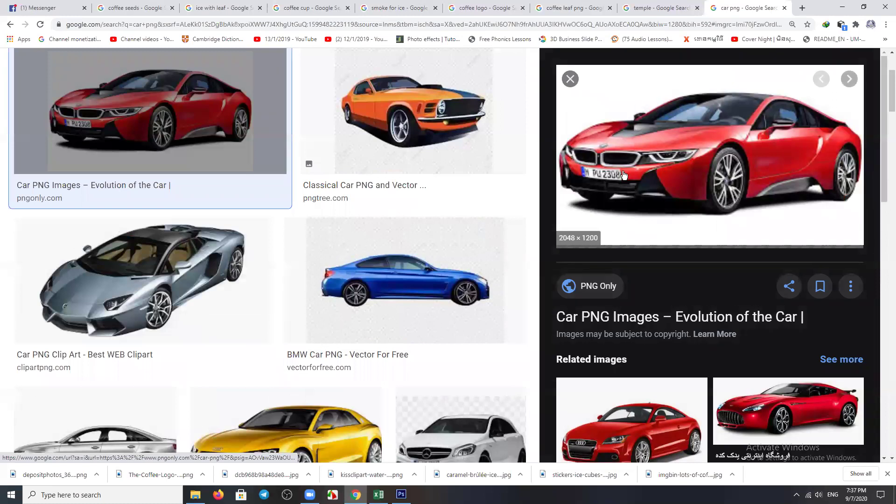
scroll(619, 176, down, 1)
scroll(619, 176, down, 2)
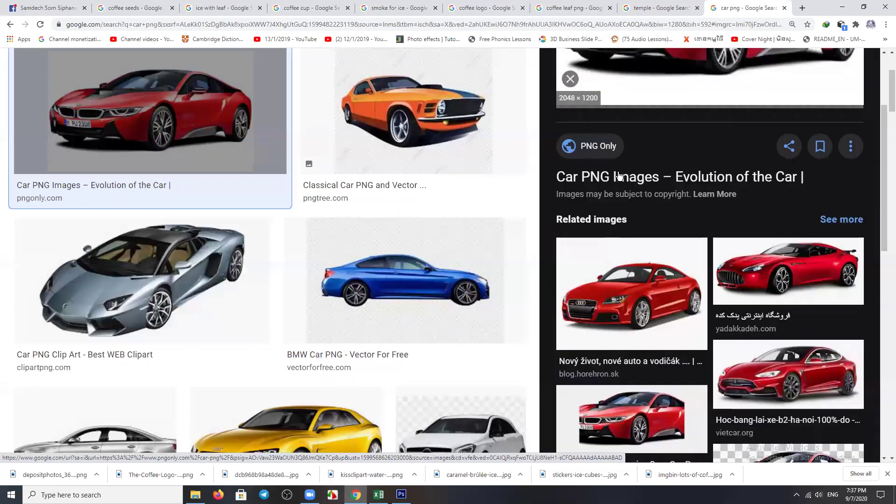
click(770, 278)
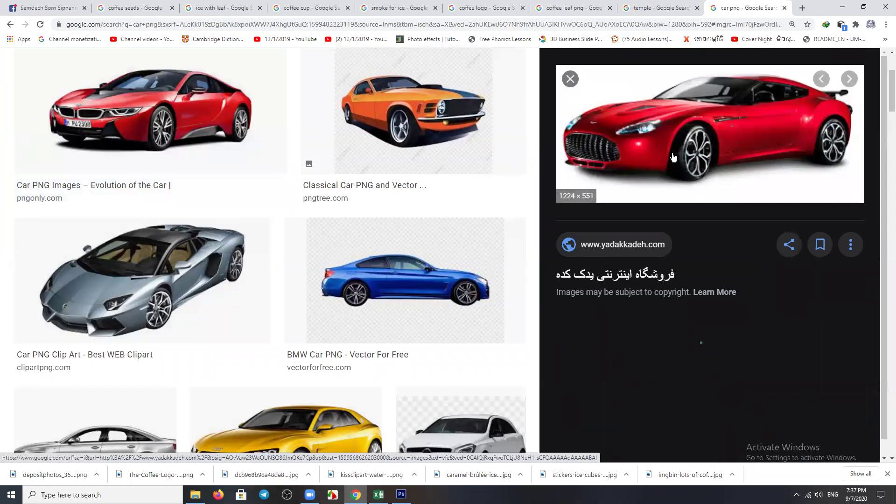
scroll(671, 175, down, 1)
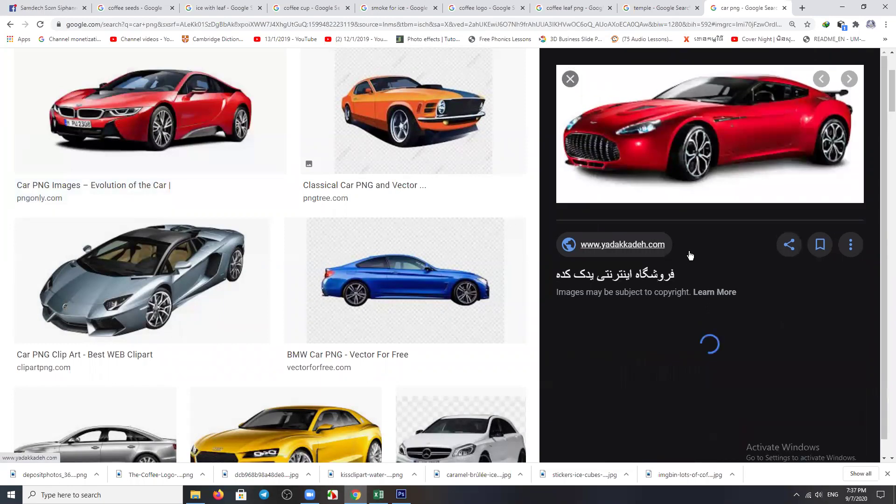
scroll(698, 256, down, 1)
scroll(706, 280, down, 3)
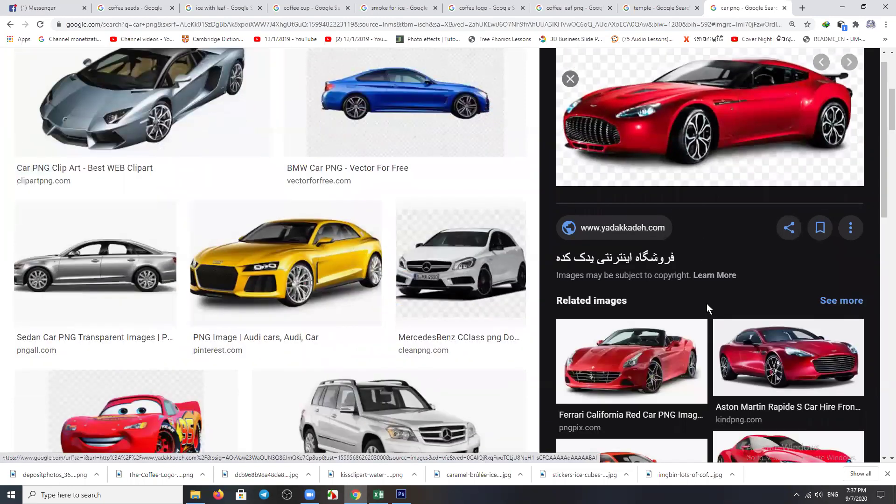
scroll(707, 303, down, 3)
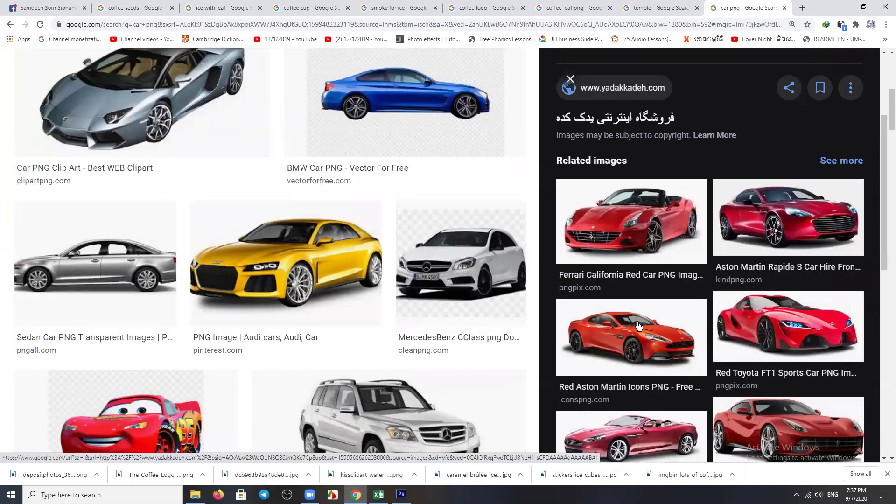
scroll(640, 302, up, 3)
scroll(668, 233, up, 4)
scroll(694, 165, down, 4)
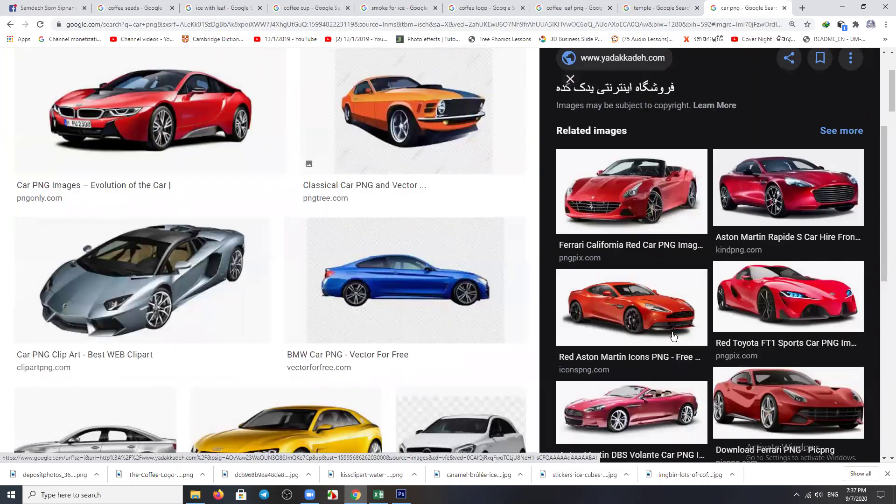
scroll(673, 336, up, 4)
scroll(665, 299, up, 2)
scroll(671, 285, up, 2)
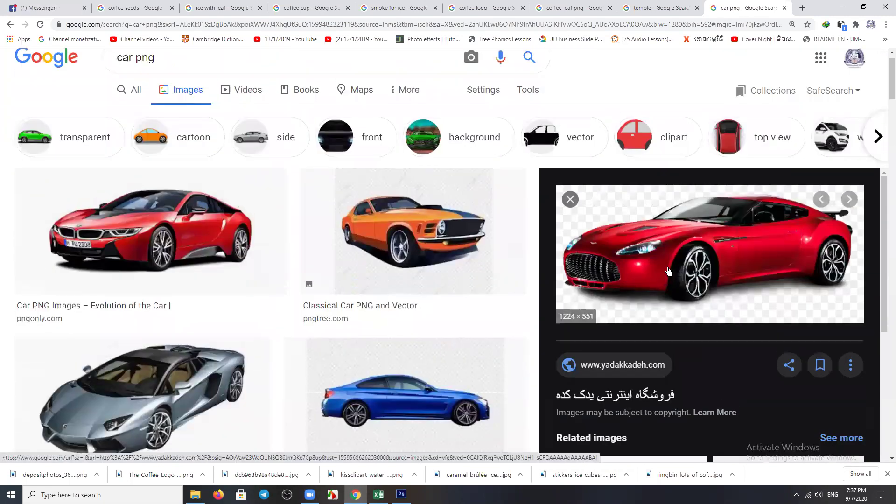
- Save the red car image as unnamed.png and return to Photoshop
right_click(668, 269)
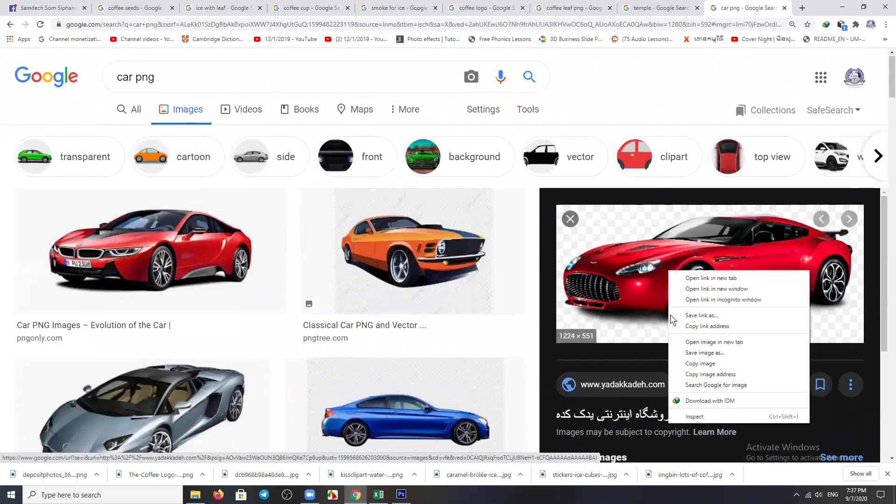
click(713, 357)
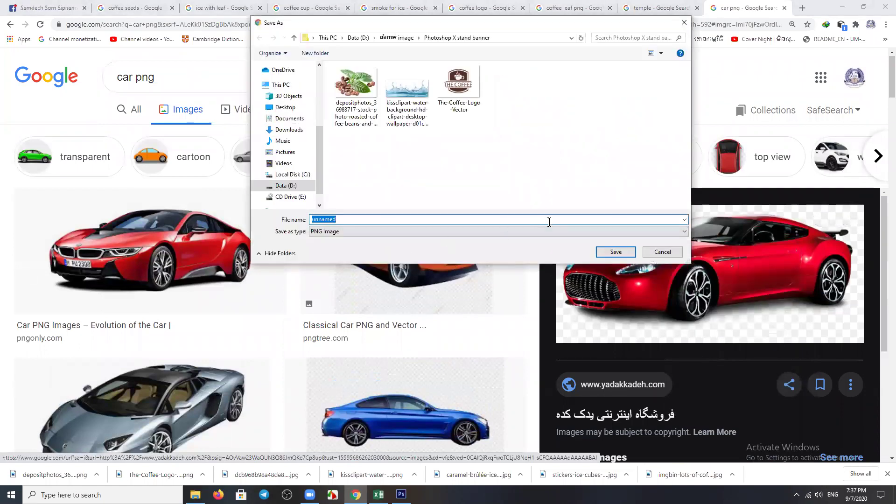
click(616, 252)
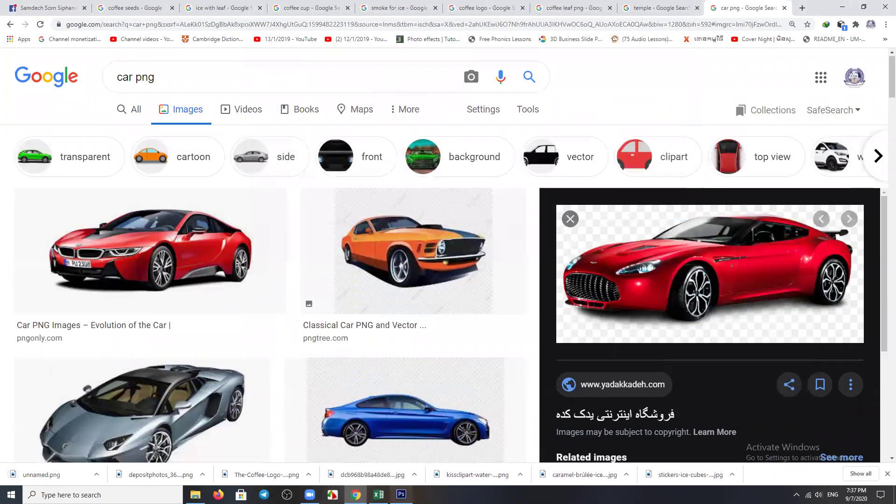
click(402, 495)
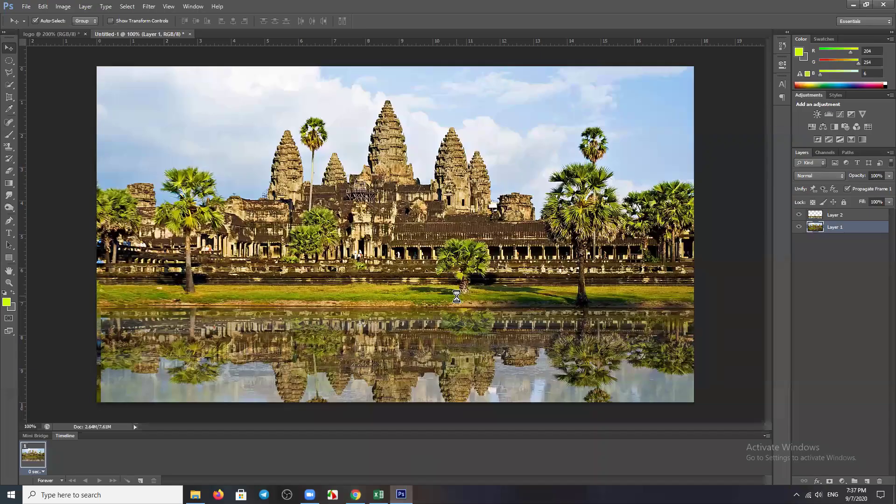
- Create a new transparent document, then a white-background 1280×720 document (Untitled-3)
key(ctrl+n)
key(Escape)
key(ctrl+n)
key(Return)
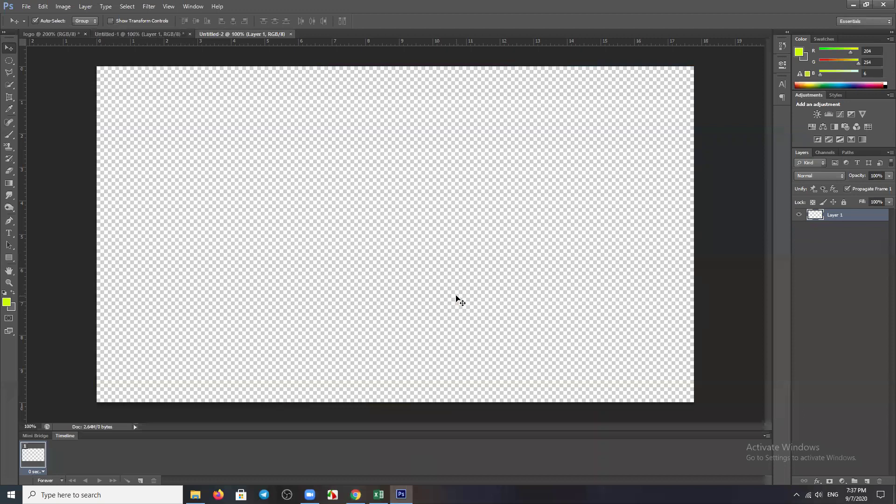
key(ctrl+n)
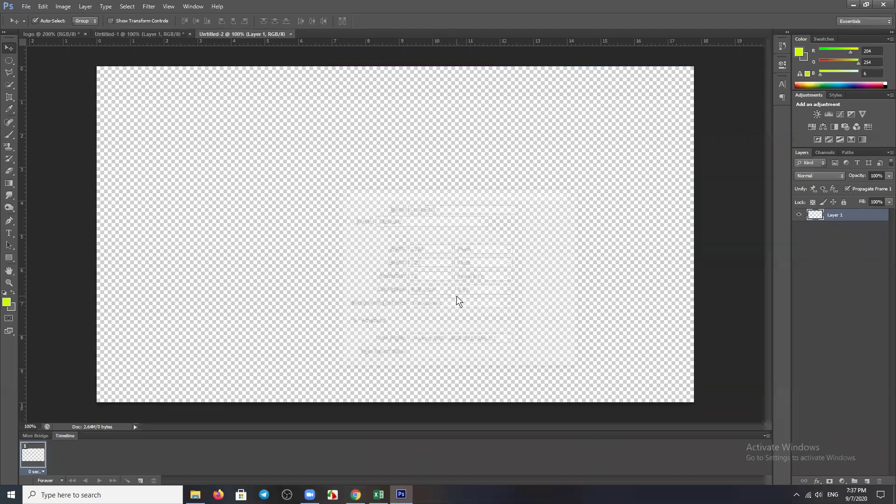
click(455, 307)
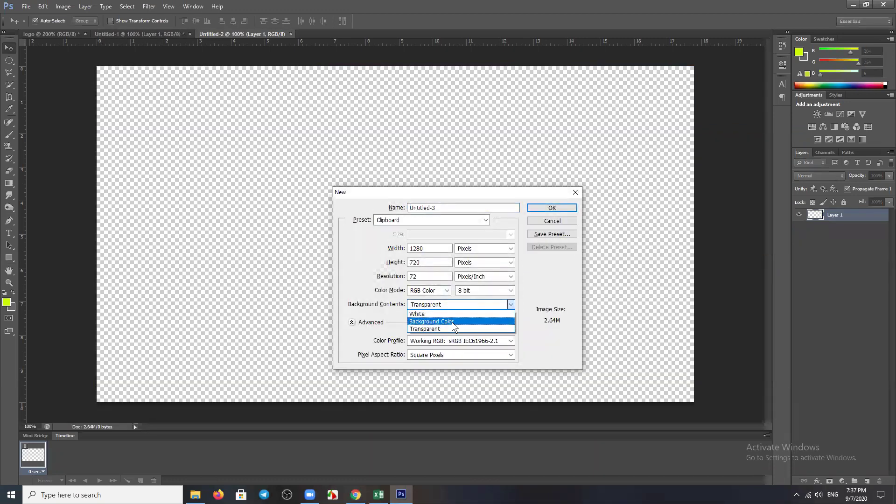
click(447, 314)
click(552, 209)
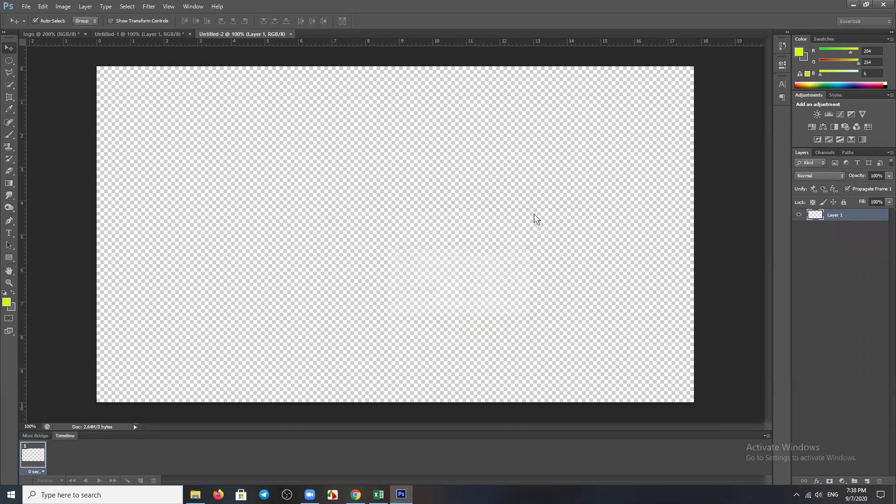
- Browse the Data (D:) drive in the Open dialog, then cancel without opening a file
key(ctrl+o)
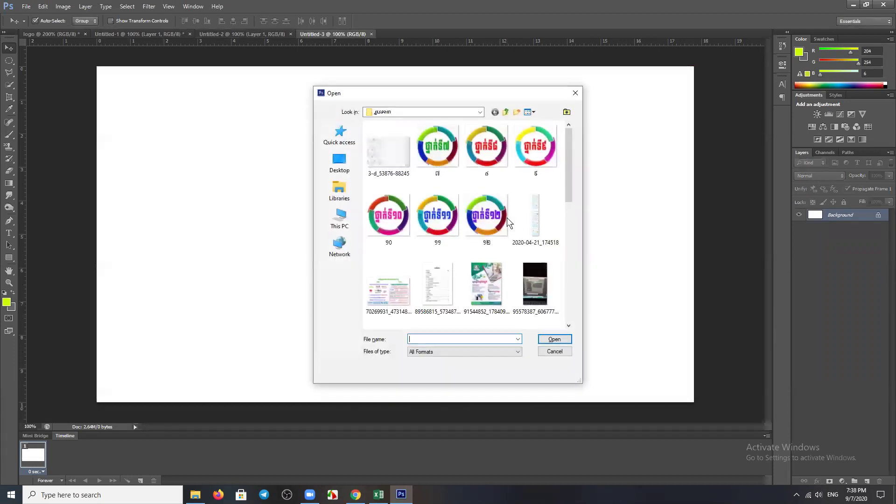
click(339, 220)
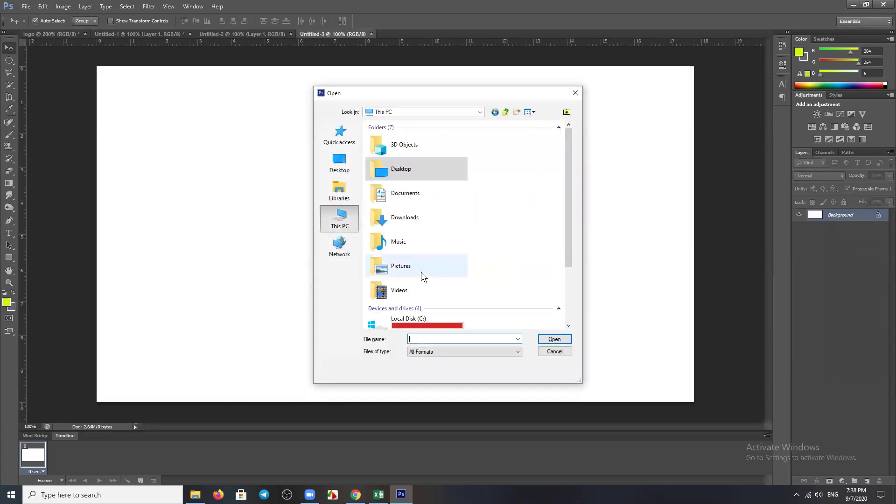
scroll(430, 284, down, 3)
double_click(423, 273)
scroll(422, 268, down, 1)
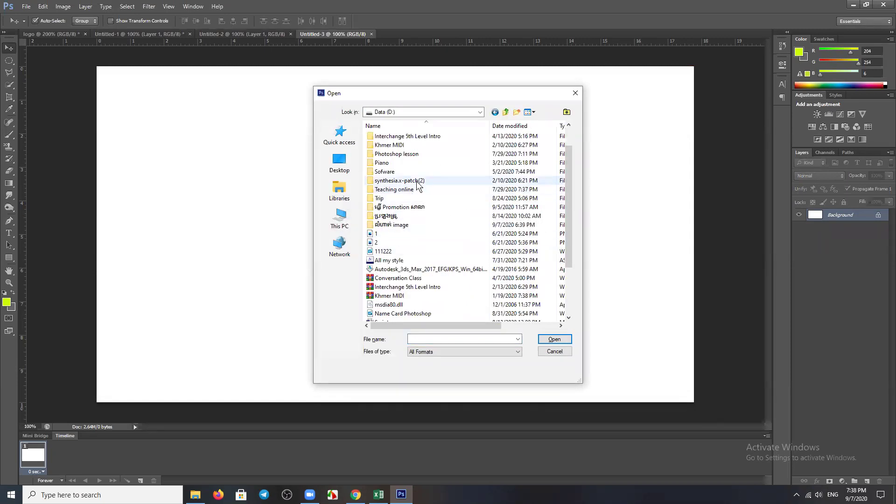
scroll(416, 182, up, 1)
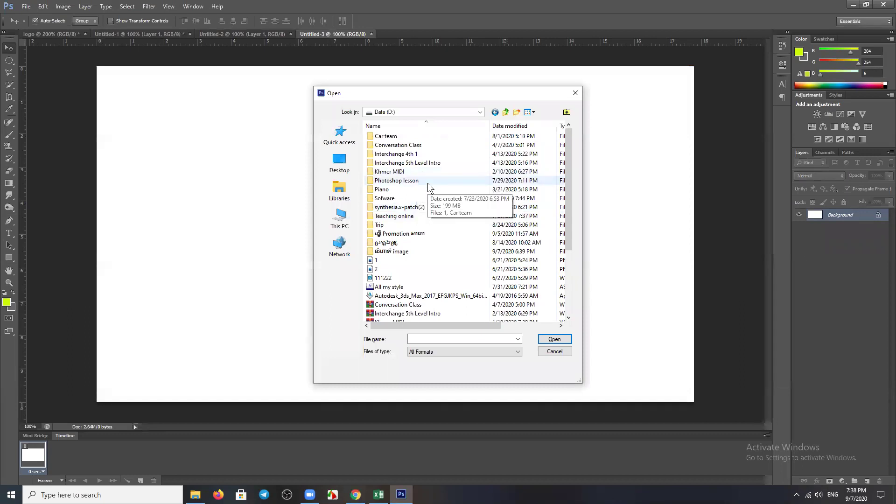
scroll(428, 205, down, 1)
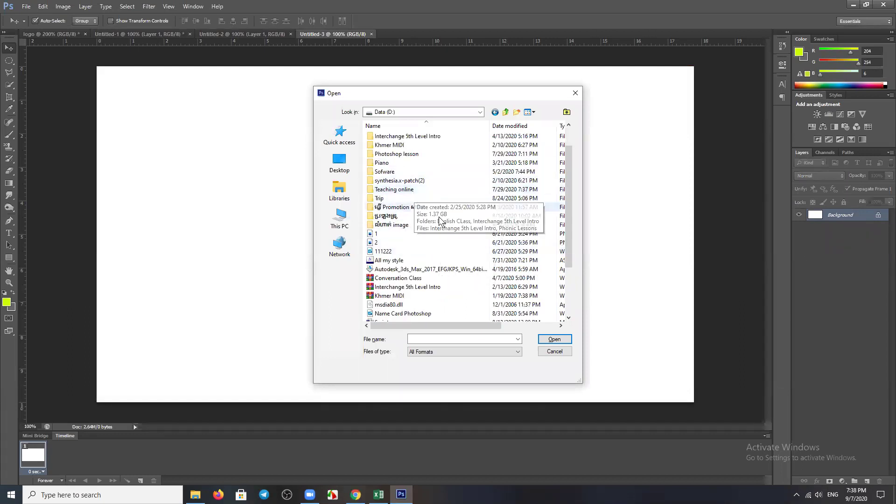
scroll(448, 235, down, 3)
scroll(448, 236, up, 2)
scroll(451, 238, up, 2)
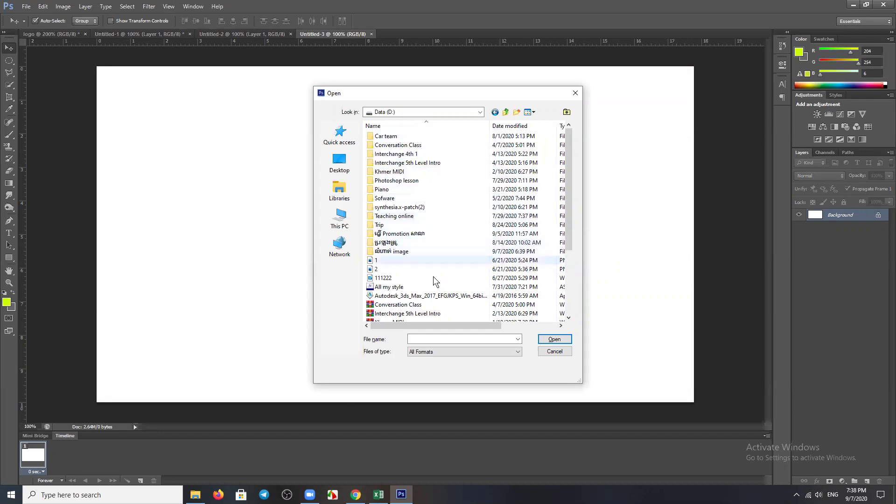
click(556, 353)
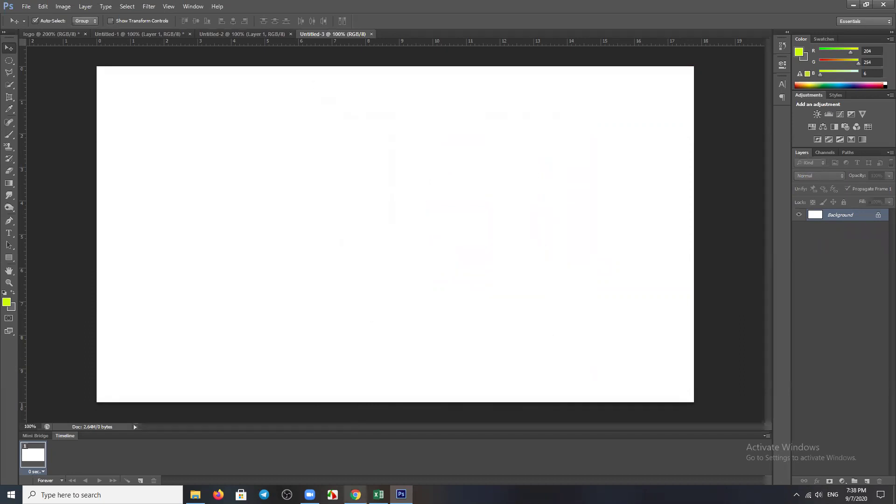
- Use Chrome's Show in folder on unnamed.png and bring that Explorer window forward
click(356, 495)
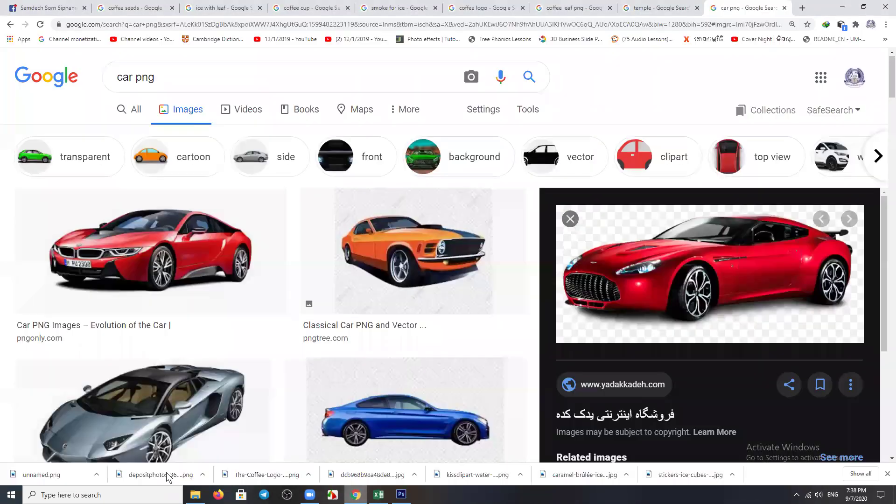
click(99, 478)
click(171, 439)
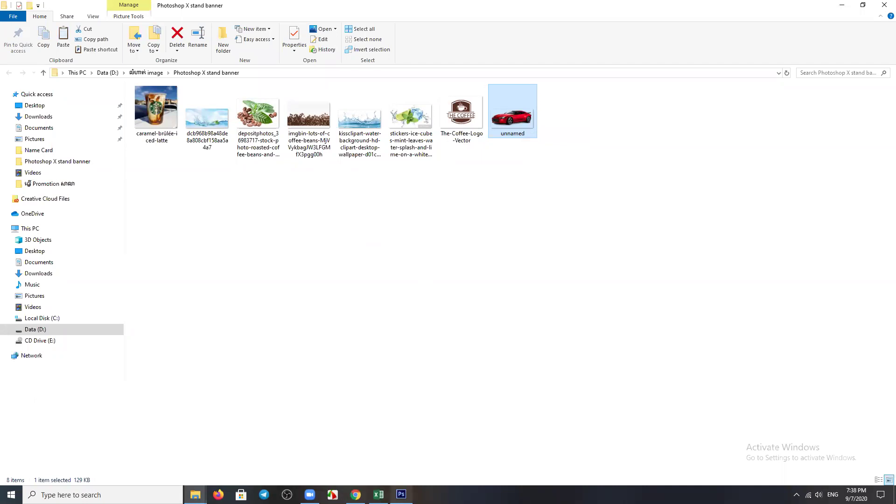
click(402, 495)
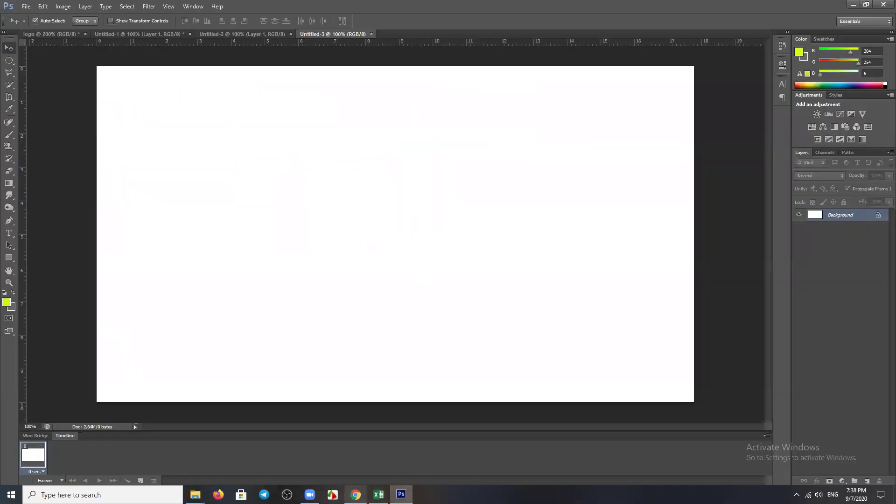
mouse_move(195, 495)
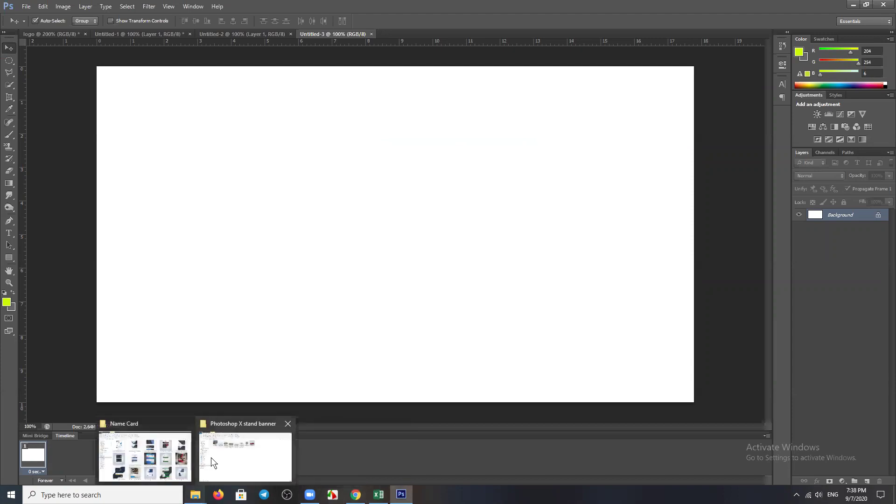
click(211, 458)
- Drag unnamed.png onto the Untitled-3 canvas and enlarge it from its top-left corner
mouse_move(512, 123)
mouse_down()
mouse_move(424, 364)
mouse_move(426, 324)
mouse_up()
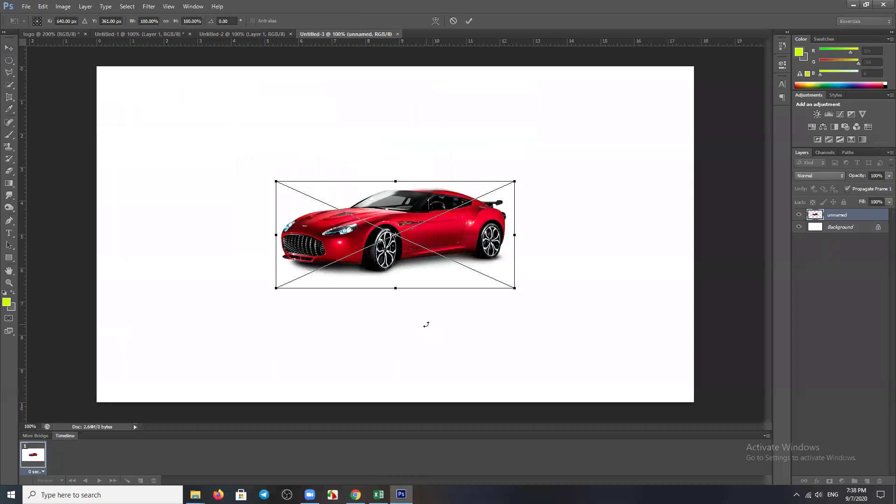
key(Return)
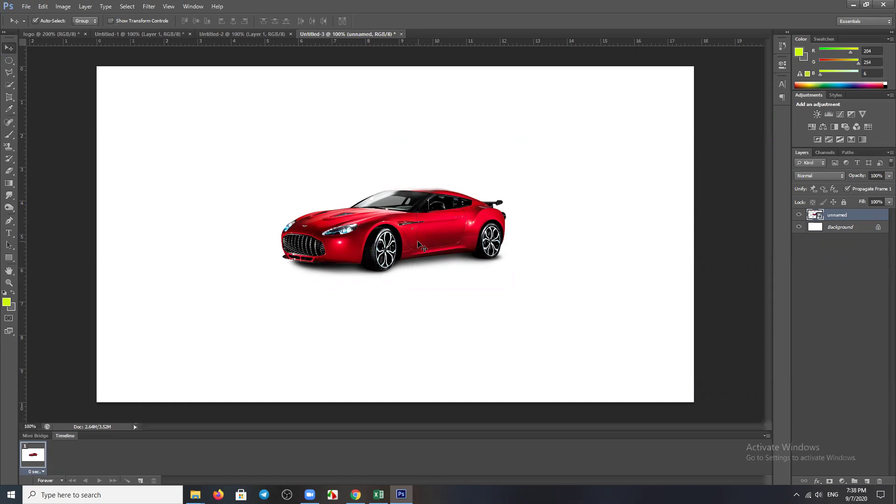
key(ctrl+t)
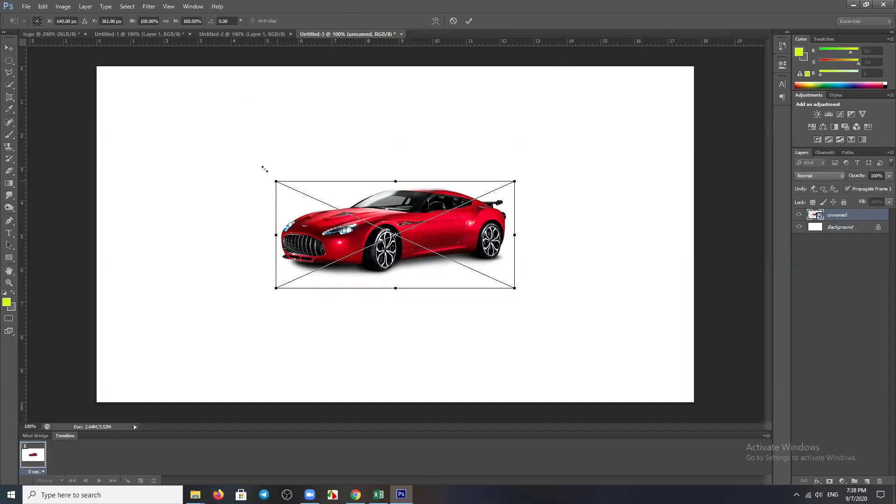
drag(264, 169, 236, 132)
key(Return)
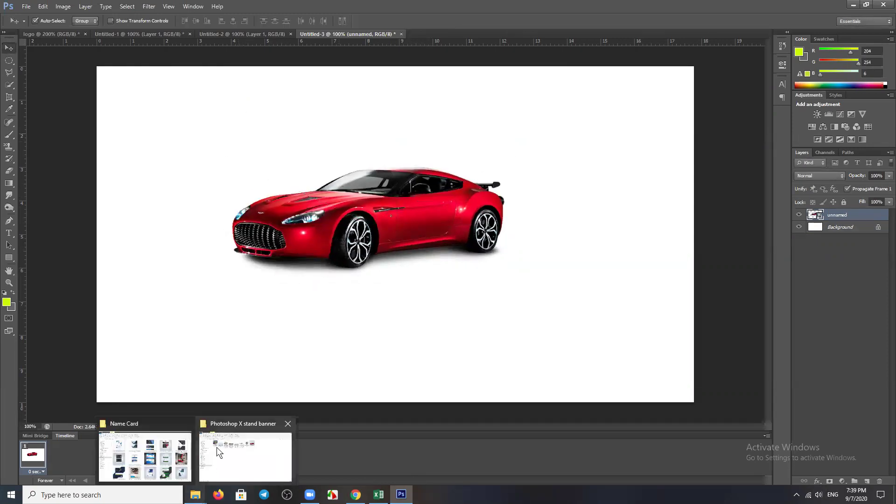
mouse_move(195, 494)
click(216, 447)
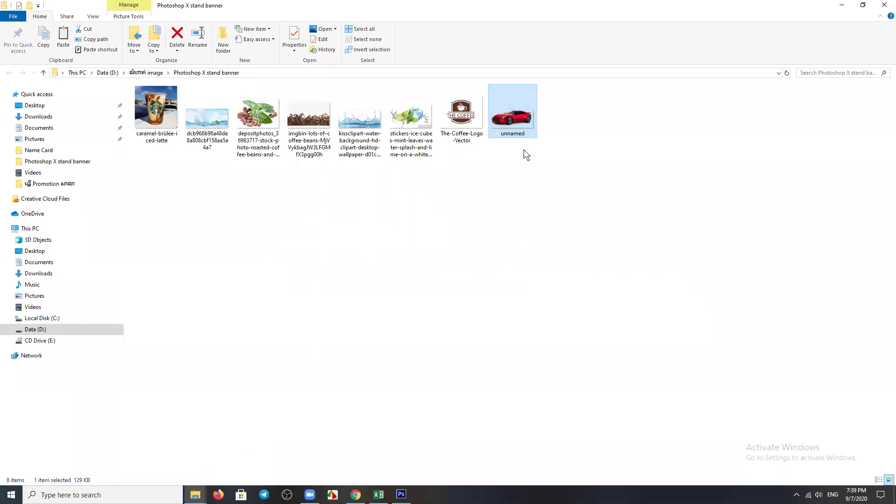
- Copy the unnamed.png car file in Explorer and deselect the car layer in Photoshop
right_click(523, 119)
click(560, 377)
click(401, 495)
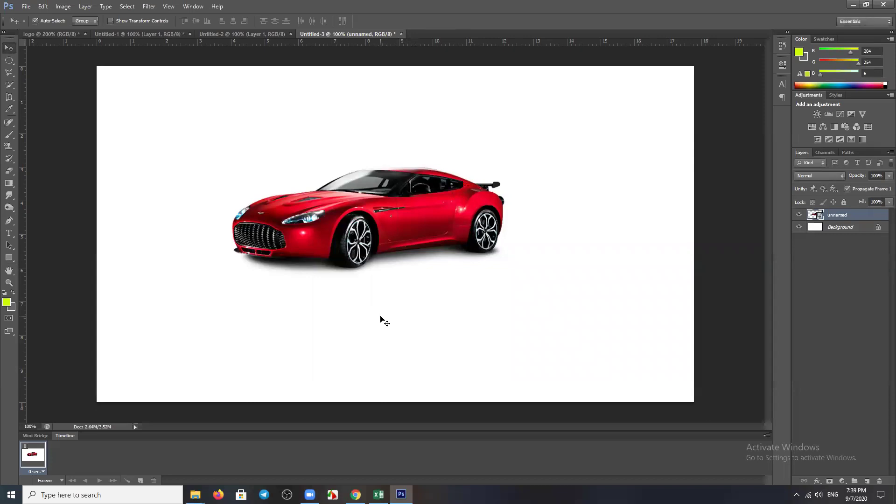
click(412, 309)
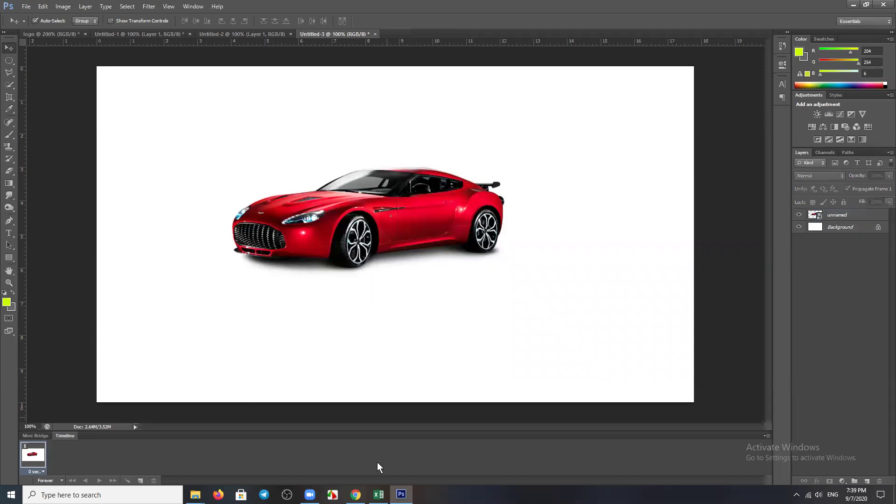
- Copy the Photoshop X stand banner folder's full path from Explorer's address bar
click(196, 494)
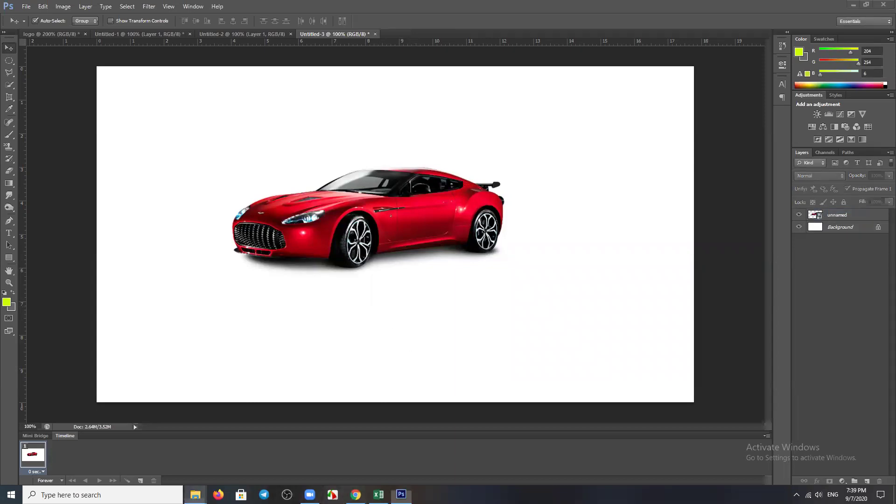
click(268, 454)
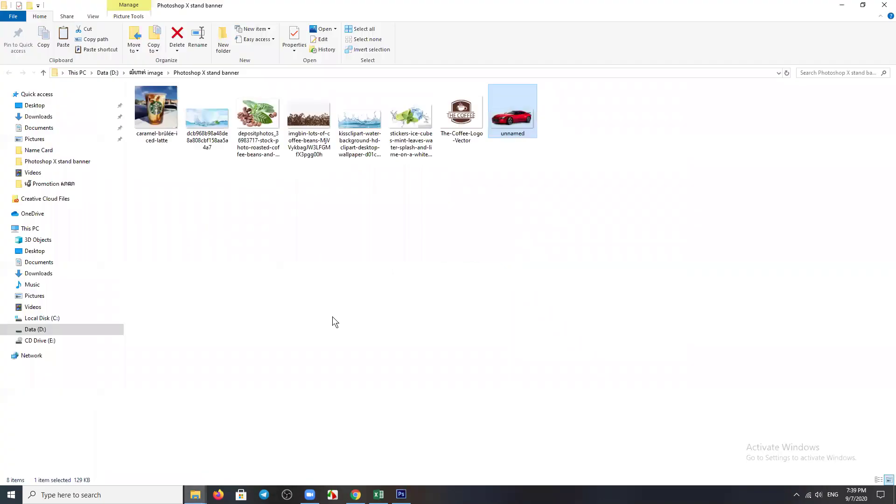
click(296, 73)
key(ctrl+c)
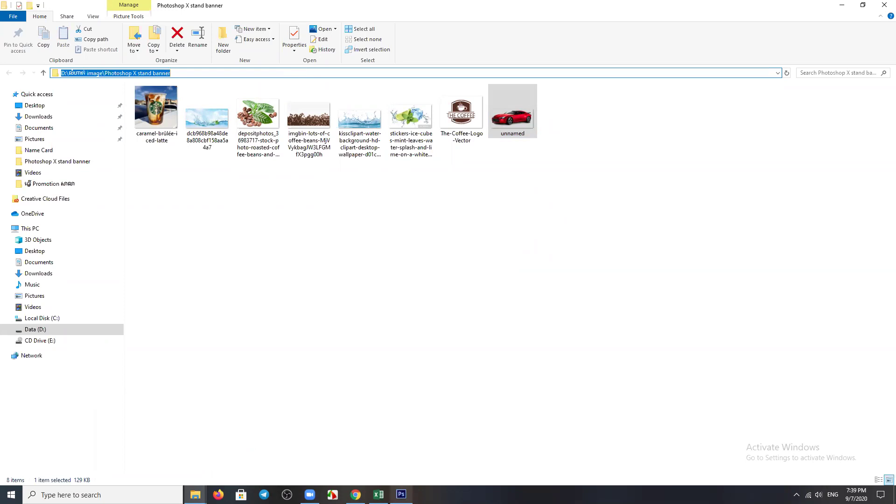
click(401, 494)
- Browse the Look in locations in Photoshop's Open dialog
key(ctrl+o)
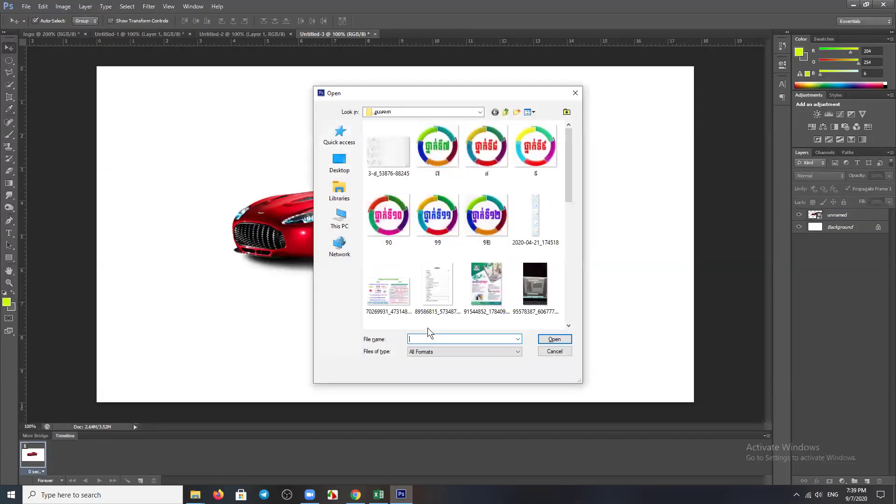
click(420, 115)
click(421, 113)
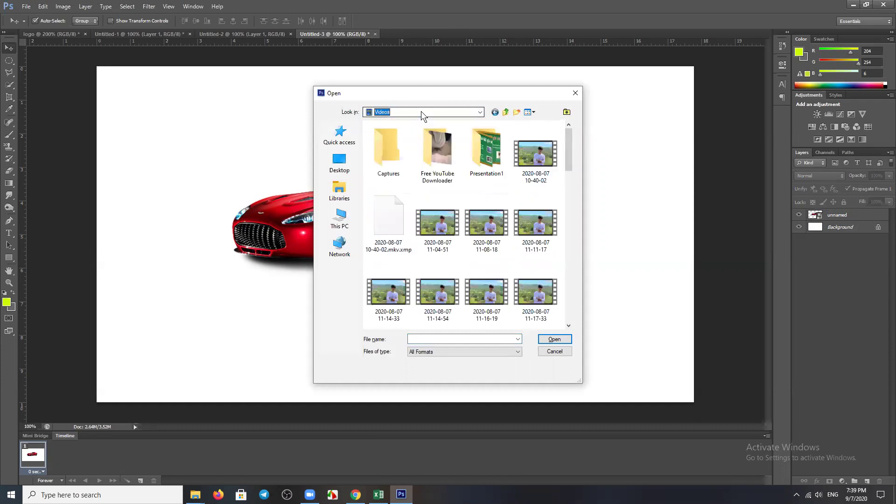
click(421, 112)
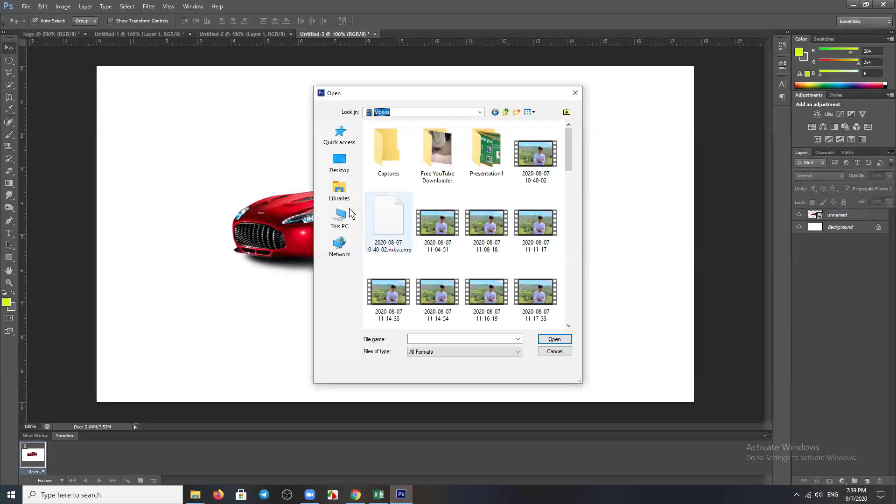
- Close the Open dialog without opening anything and delete the unnamed car layer
click(575, 95)
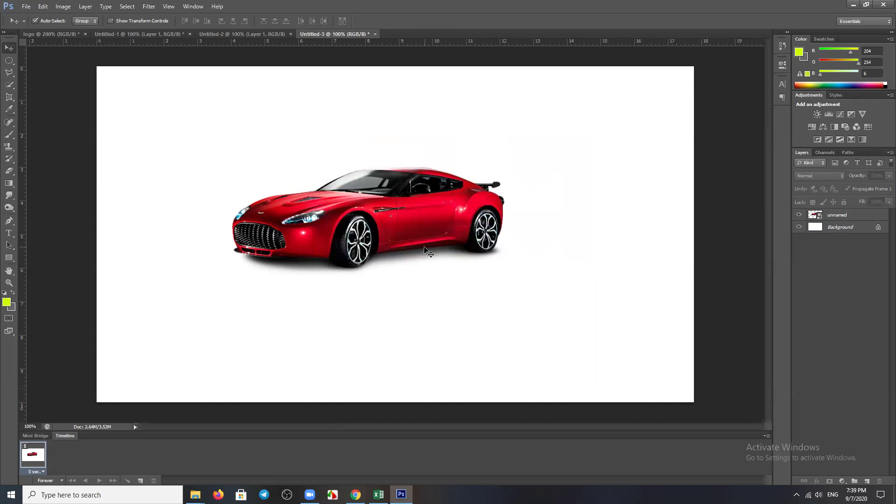
click(388, 231)
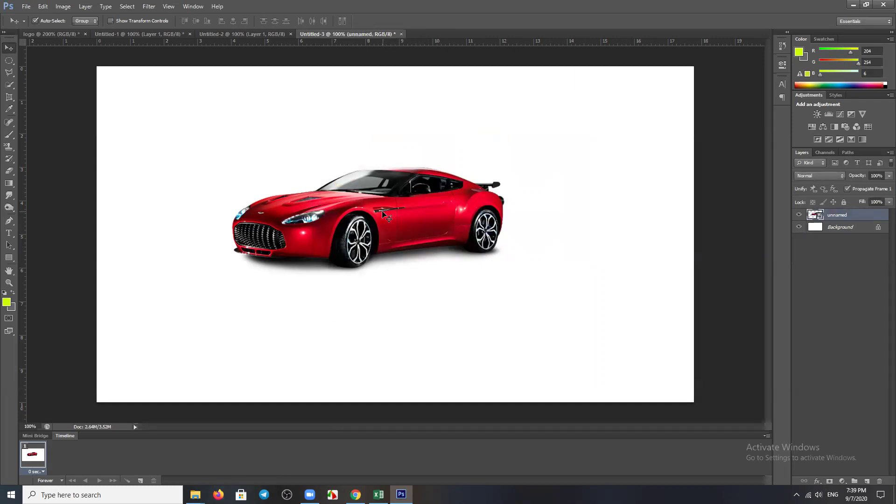
key(Delete)
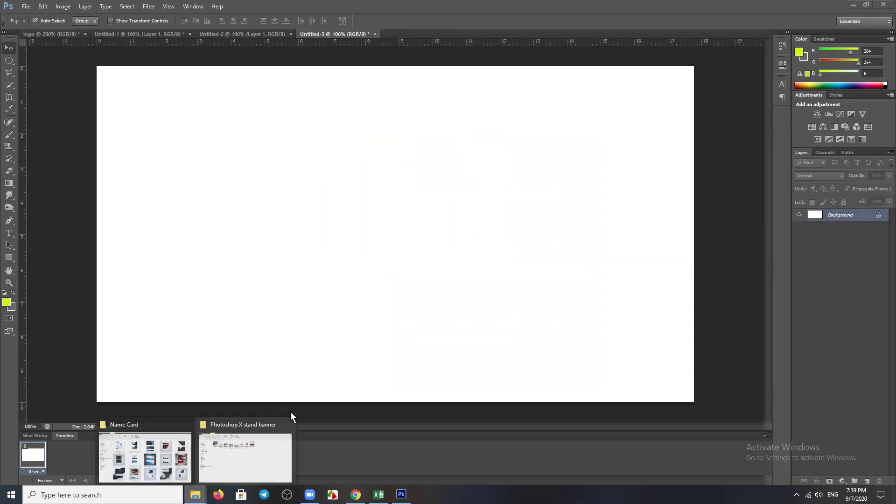
- Copy the unnamed car image file from File Explorer and return to Photoshop
click(230, 474)
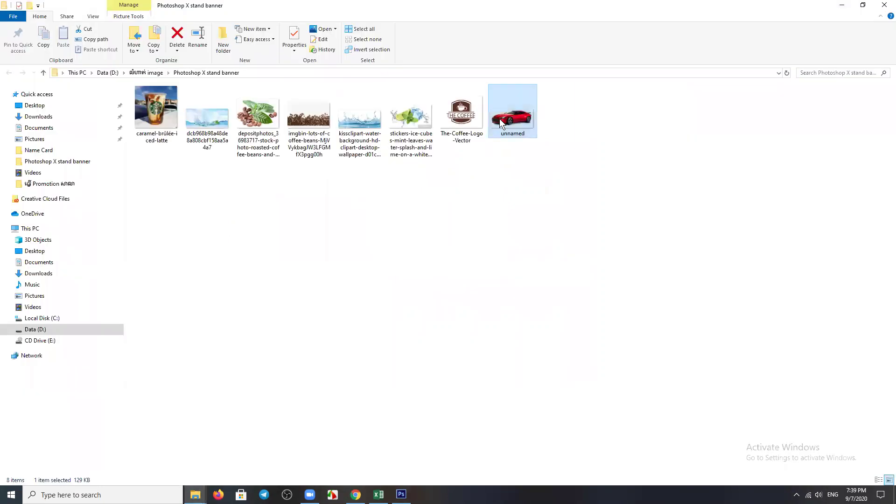
right_click(499, 119)
click(527, 379)
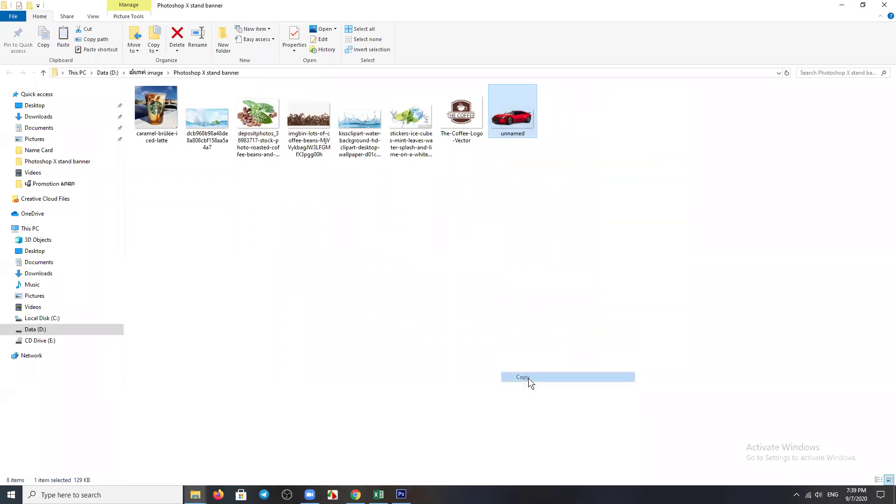
click(401, 494)
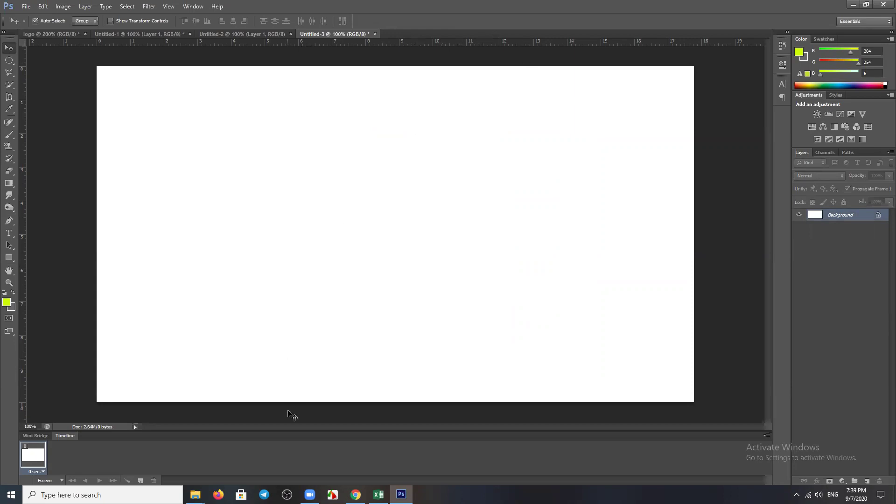
- Open unnamed.png from D:\លំហាត់\Photoshop X stand banner, then return to the Untitled-3 tab
key(ctrl+o)
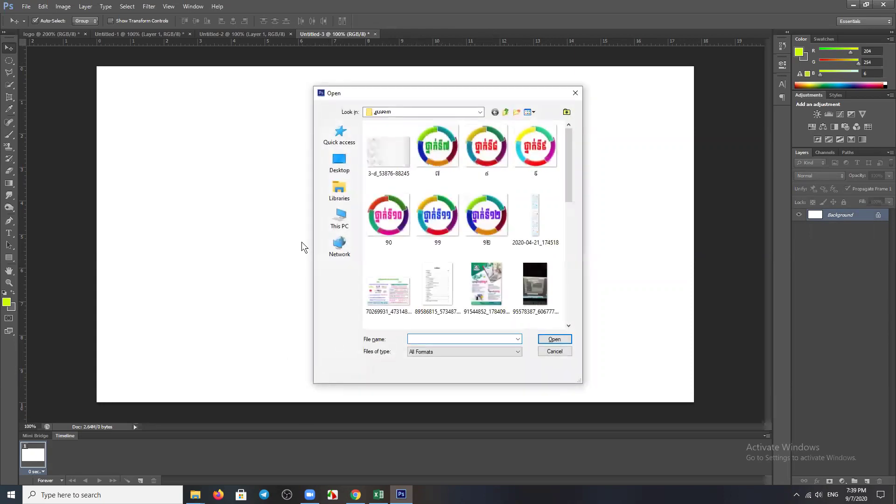
click(340, 219)
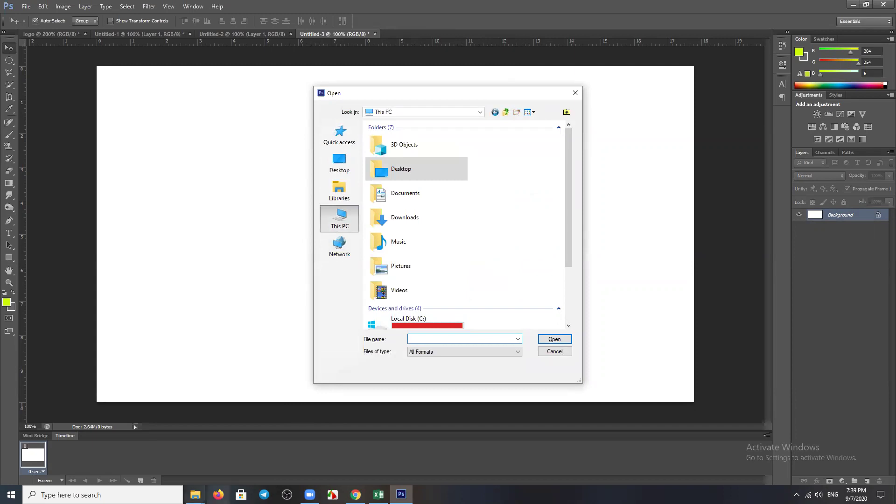
click(227, 471)
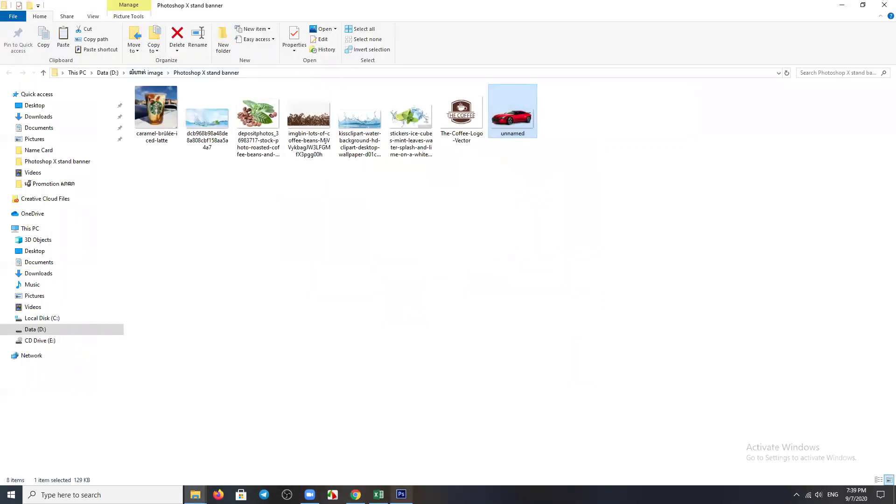
click(402, 491)
scroll(423, 238, down, 3)
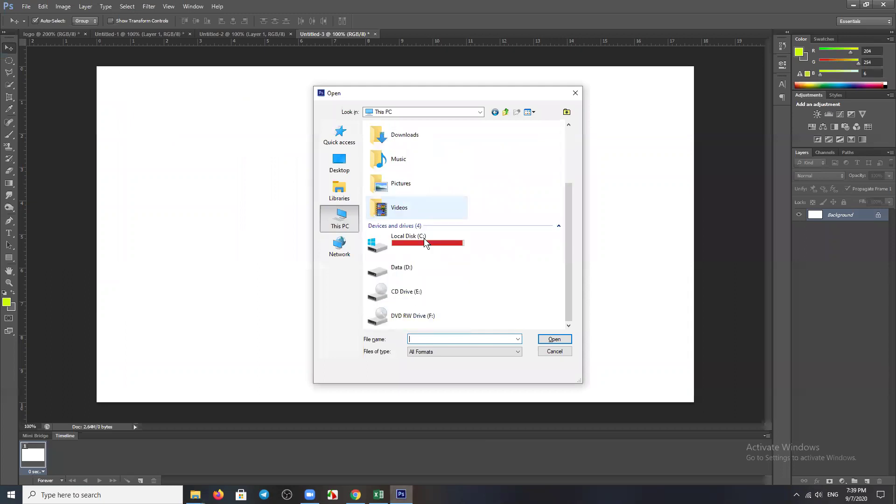
double_click(431, 266)
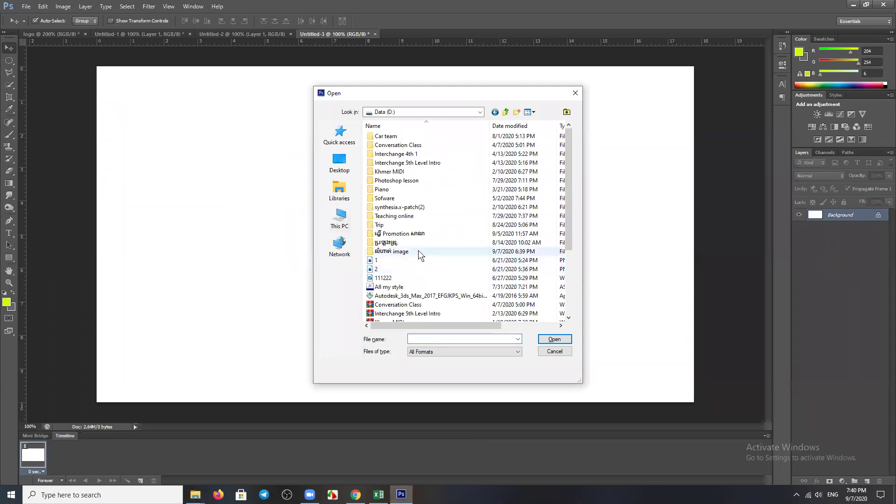
double_click(418, 251)
double_click(395, 161)
double_click(538, 226)
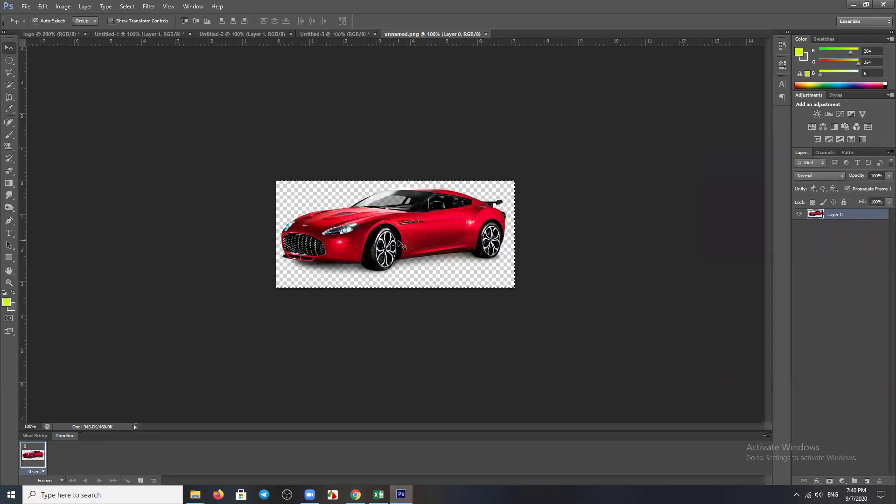
click(334, 36)
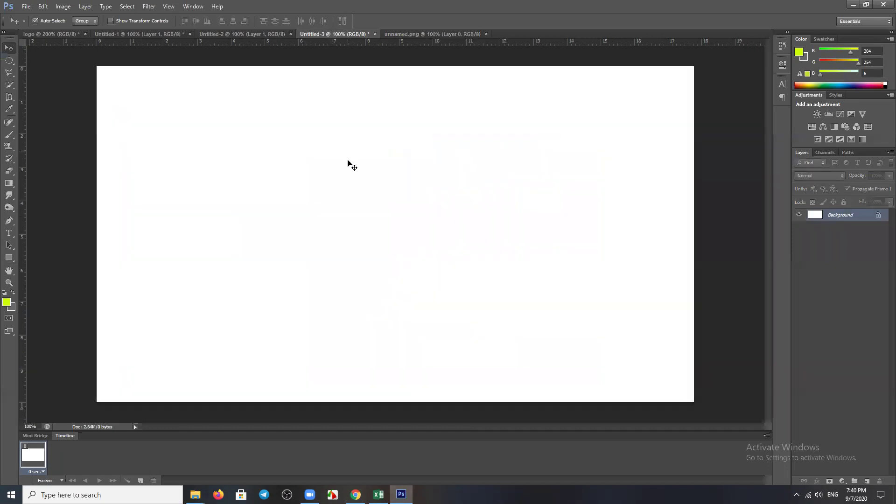
- Paste the red car into Untitled-3 as Layer 1 and scale it up to about 126%
key(ctrl+v)
key(ctrl+t)
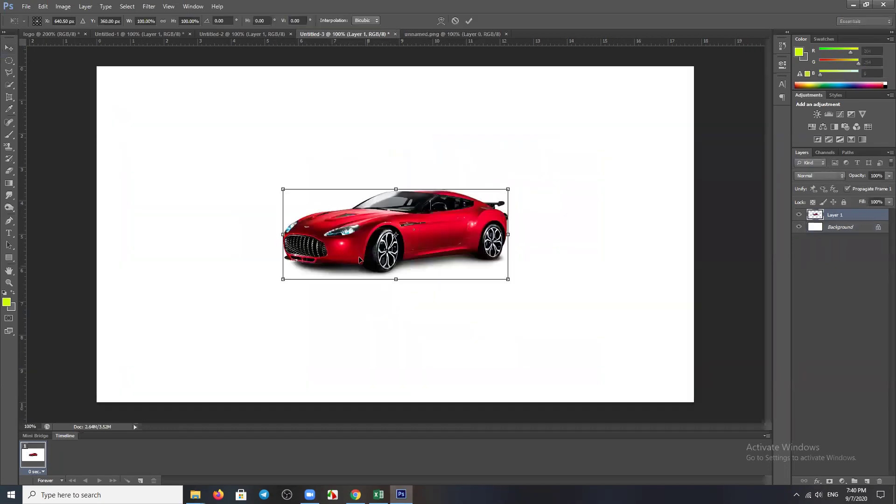
drag(283, 185, 243, 169)
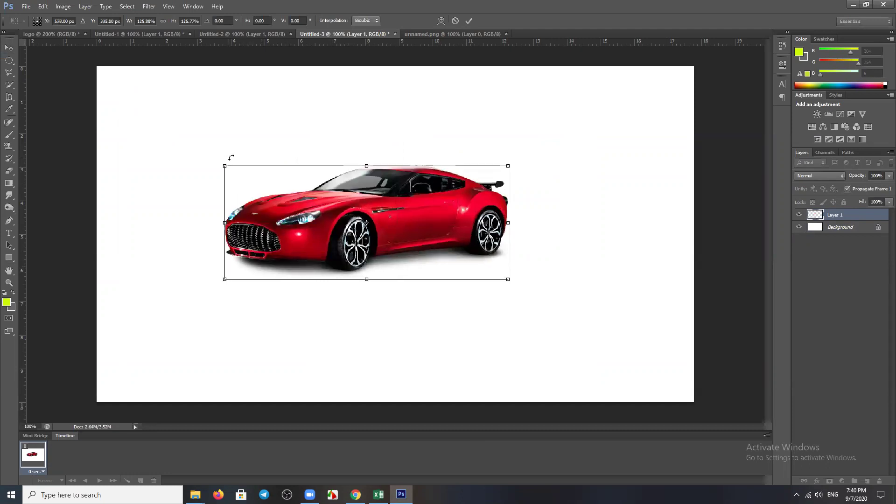
key(Return)
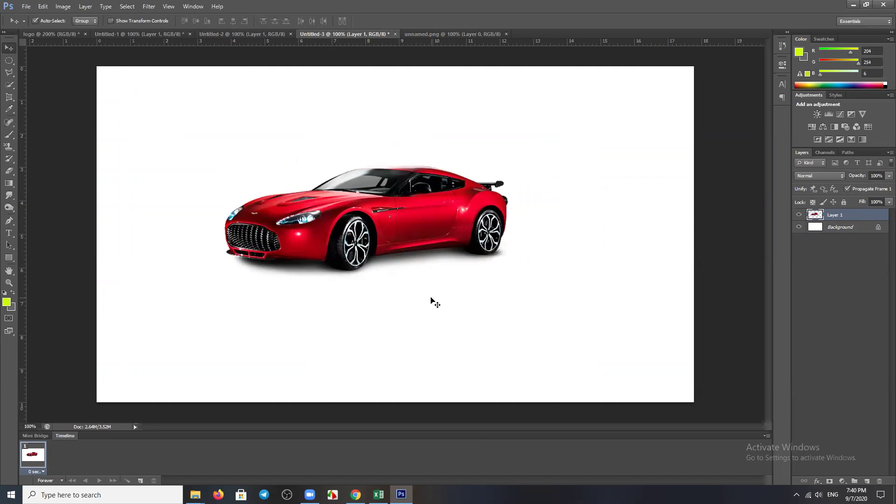
- Duplicate the car layer, flip the copy vertically and move it directly below the original
key(ctrl+j)
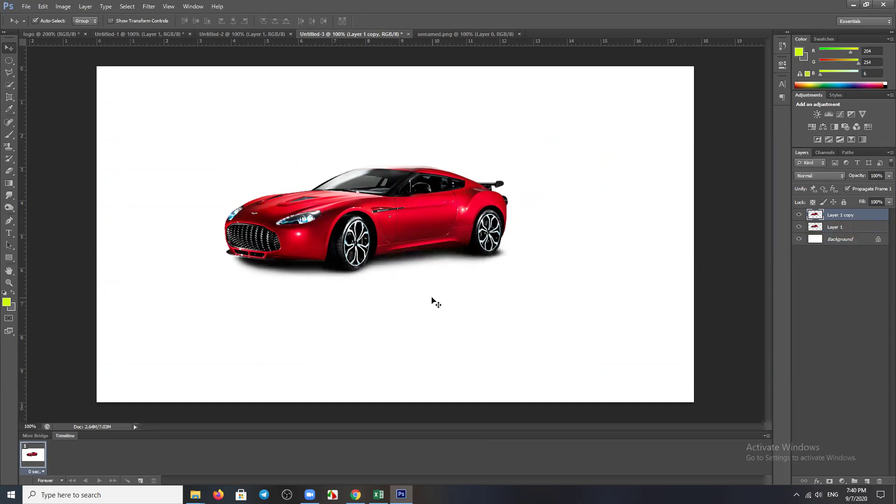
key(ctrl+t)
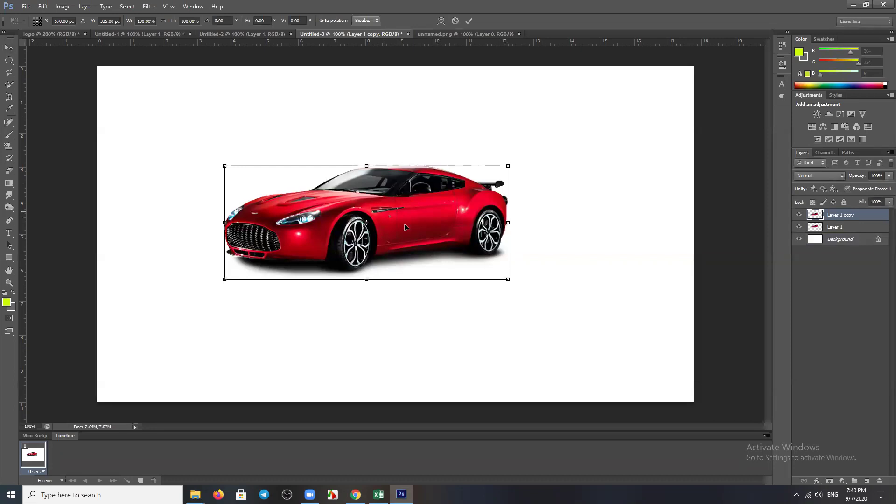
right_click(402, 210)
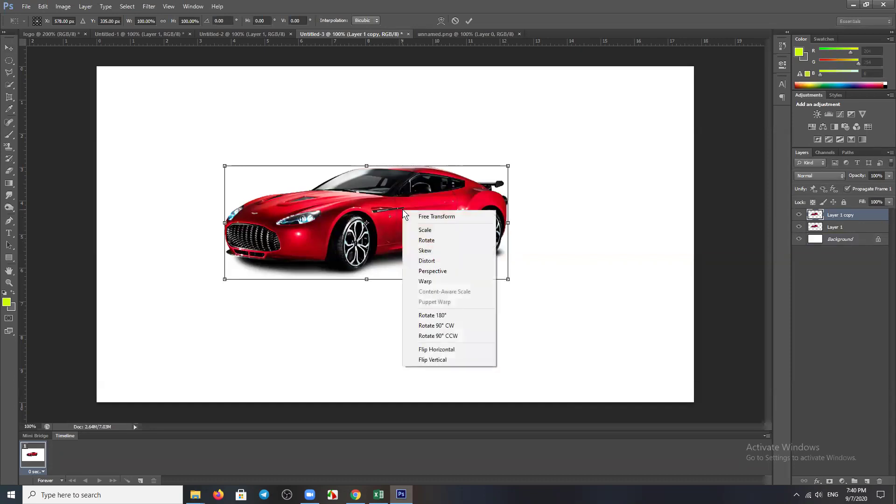
click(439, 359)
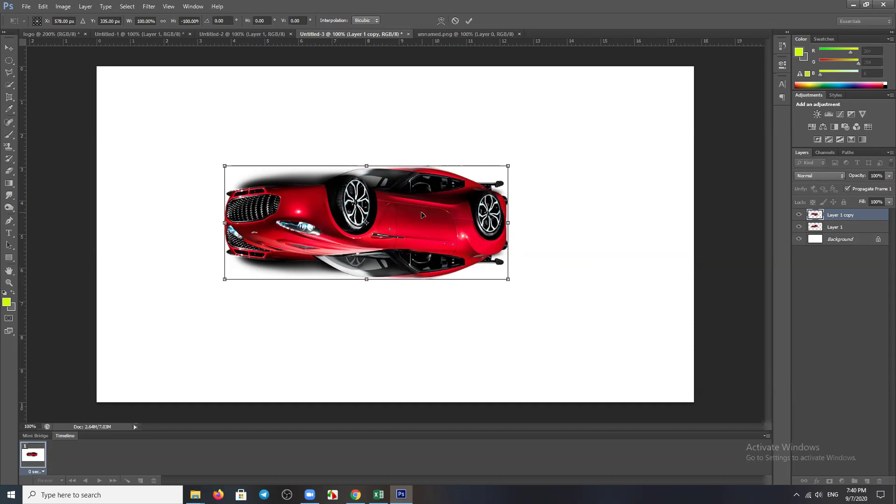
drag(421, 215, 426, 305)
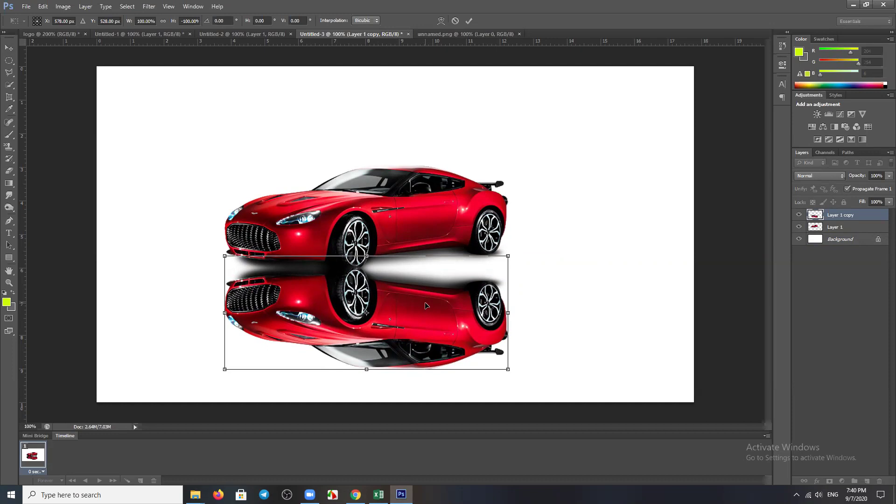
key(Return)
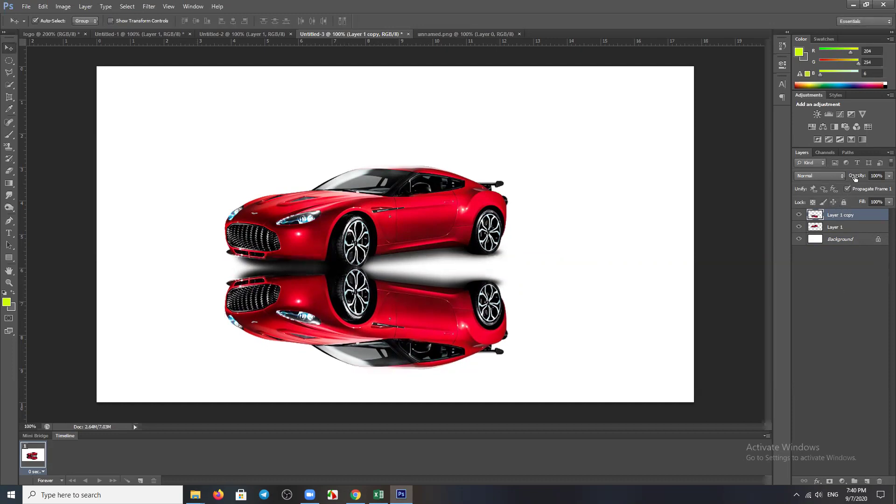
- Scrub Layer 1 copy's opacity down to about 7%
drag(857, 178, 852, 177)
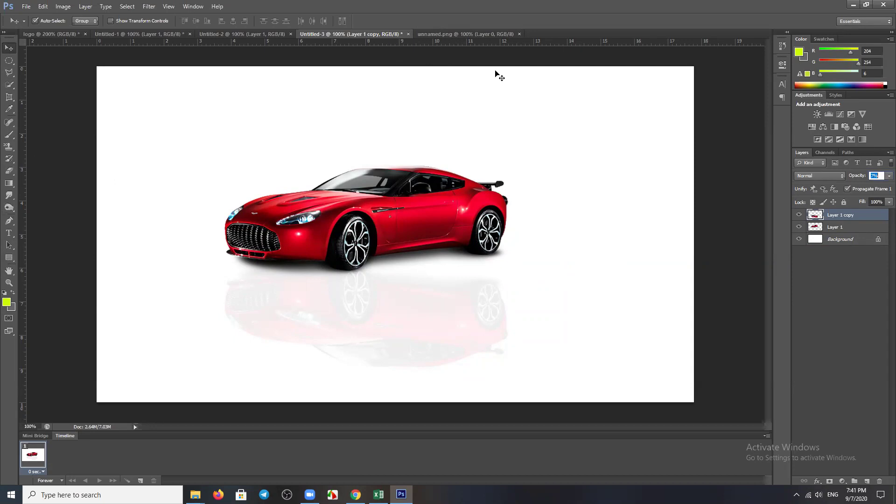
- Drag the Untitled-2 tab out of the tab bar and return to the Untitled-3 reflection document
click(457, 35)
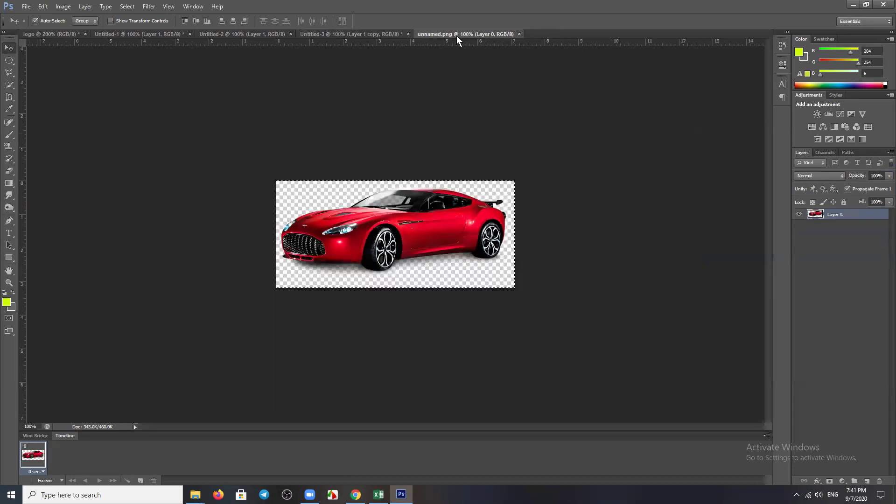
click(355, 34)
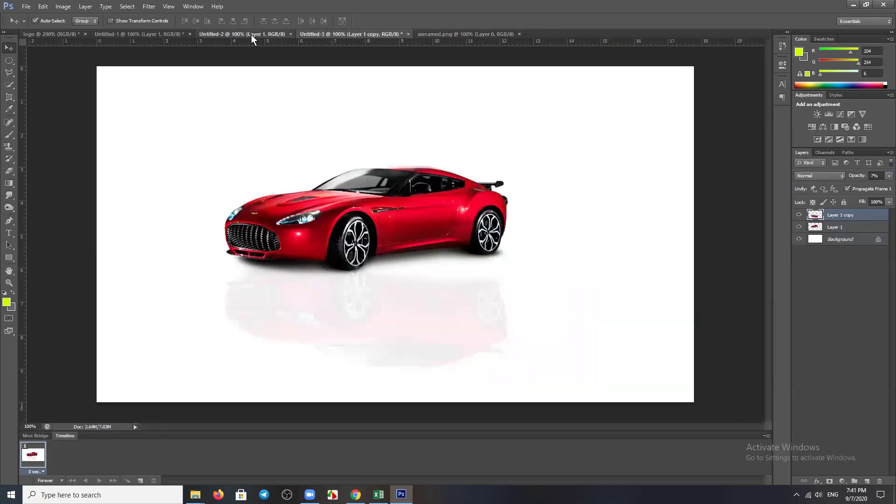
drag(251, 34, 249, 41)
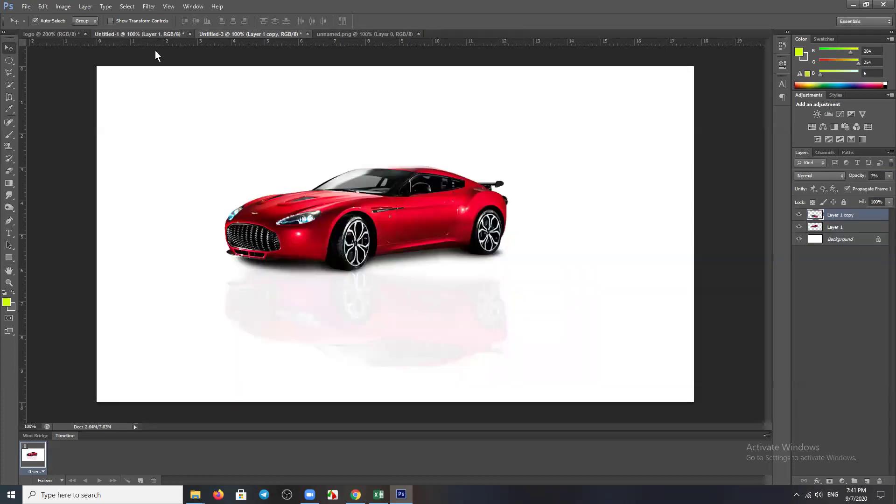
click(140, 34)
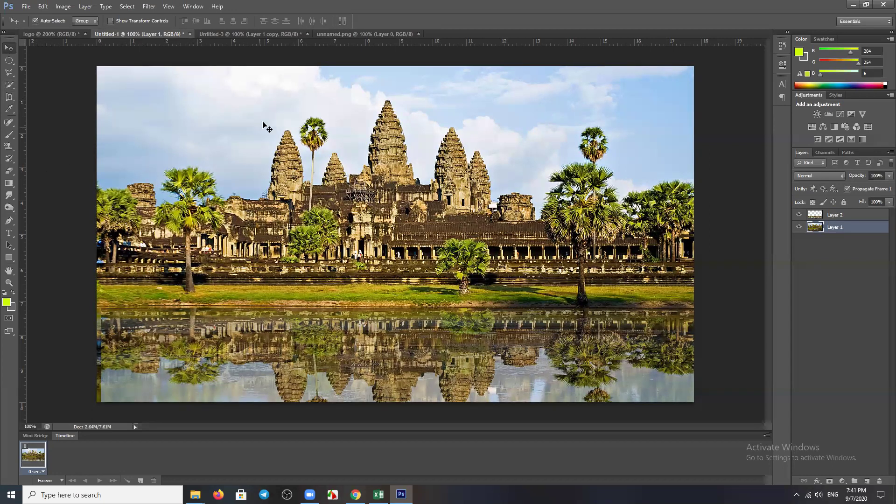
click(259, 35)
click(365, 34)
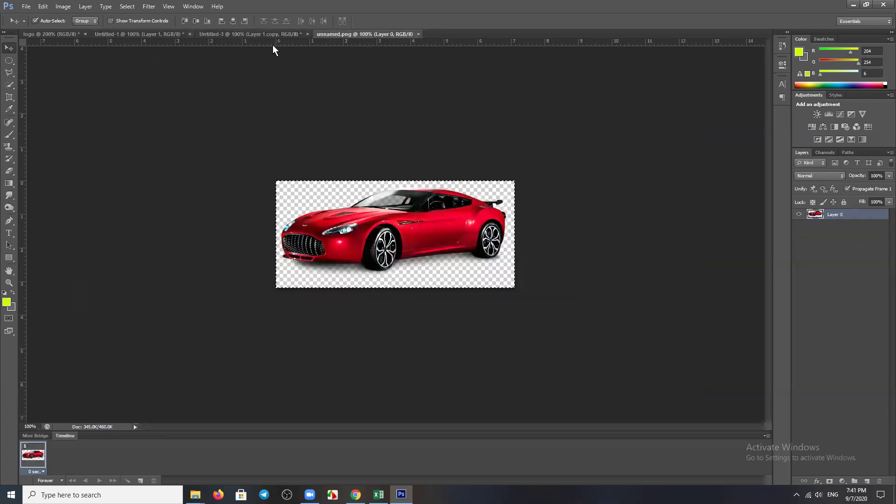
click(263, 36)
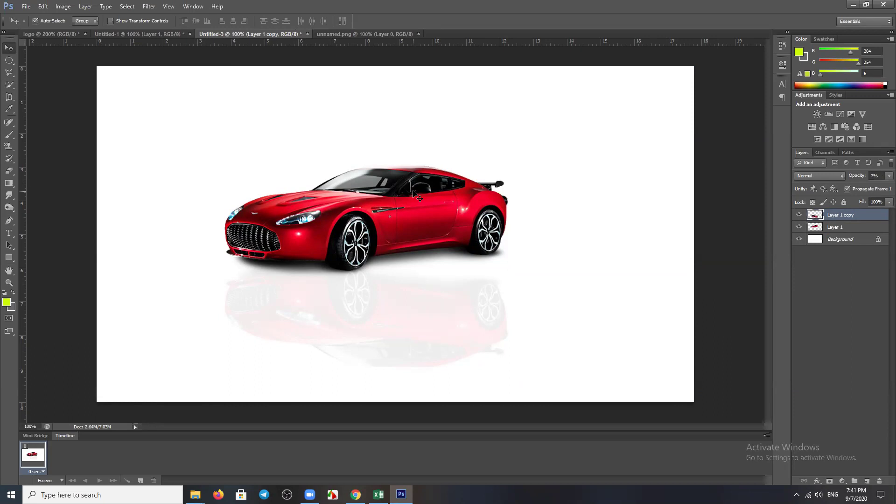
- Zoom in on the faint reflection beneath the car's front wheel
scroll(413, 192, down, 3)
scroll(413, 192, up, 1)
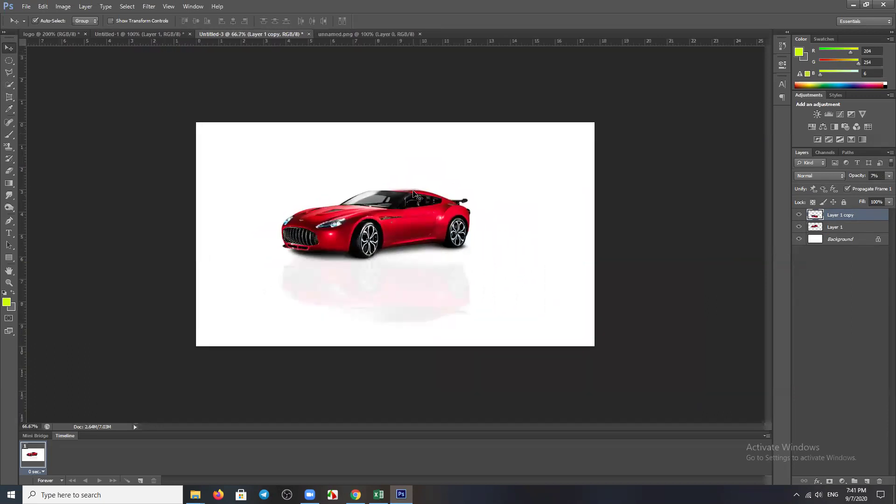
scroll(413, 192, up, 1)
scroll(413, 192, up, 1)
scroll(413, 192, down, 1)
scroll(414, 193, down, 1)
scroll(413, 192, up, 1)
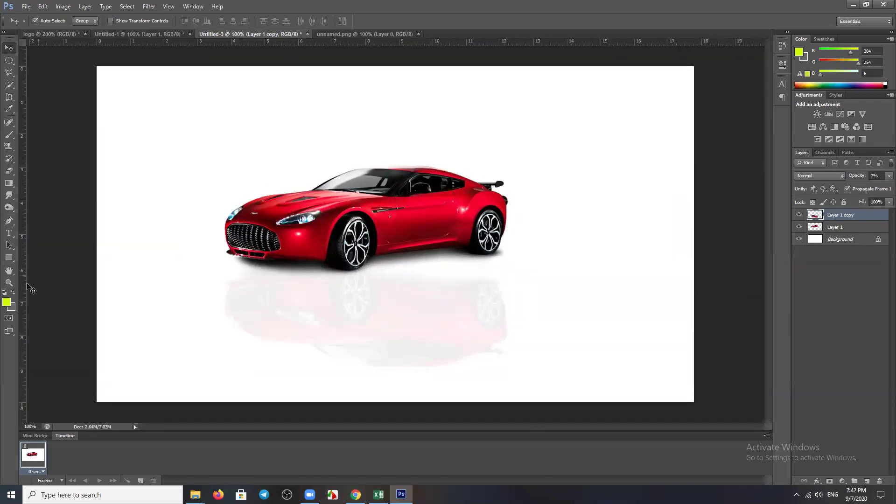
click(9, 283)
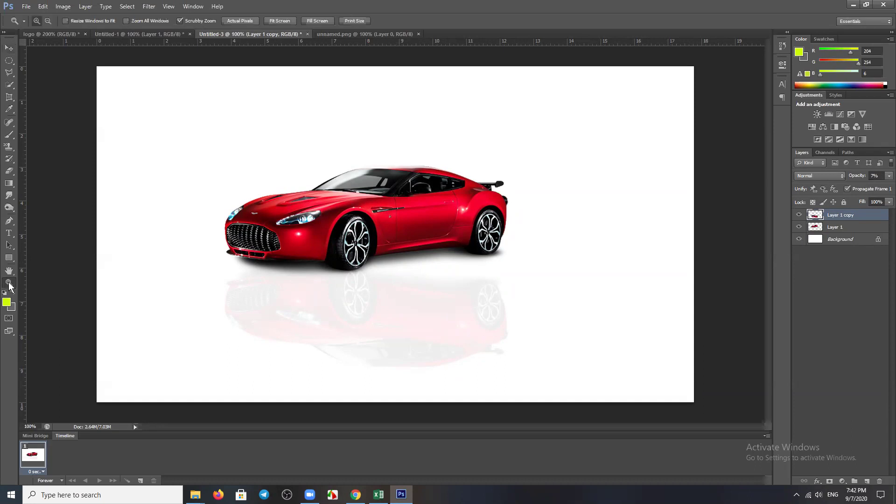
click(356, 276)
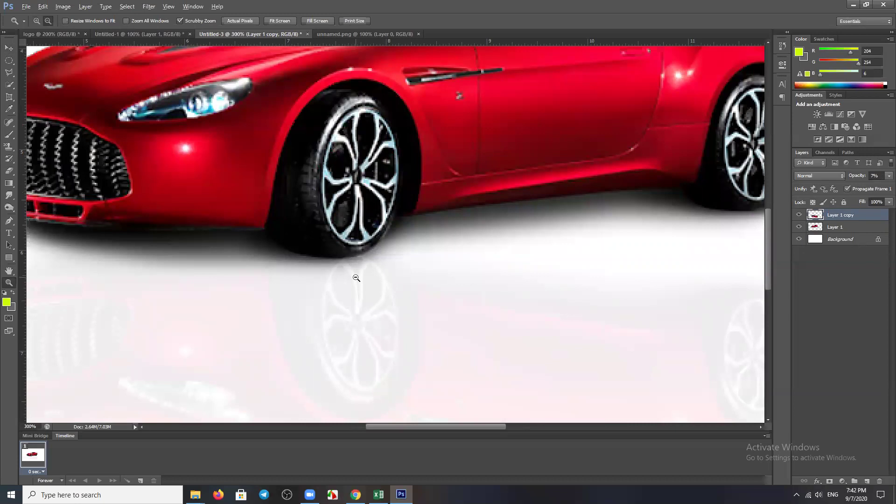
- Zoom back out to the whole image, then bring the logo document to the front
alt+click(356, 277)
alt+click(355, 277)
alt+click(356, 276)
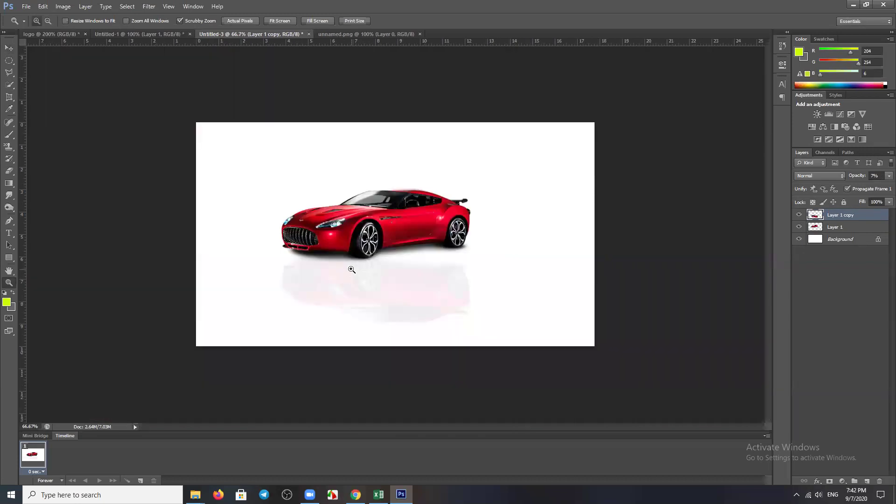
click(352, 269)
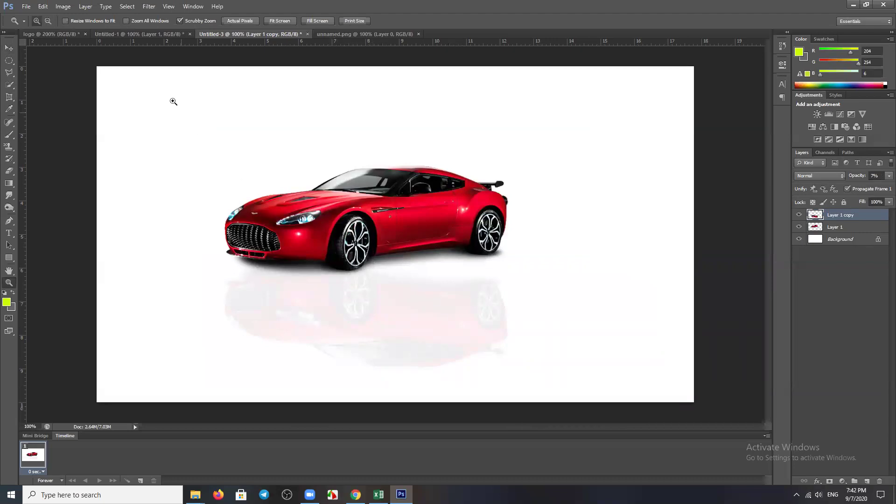
click(136, 35)
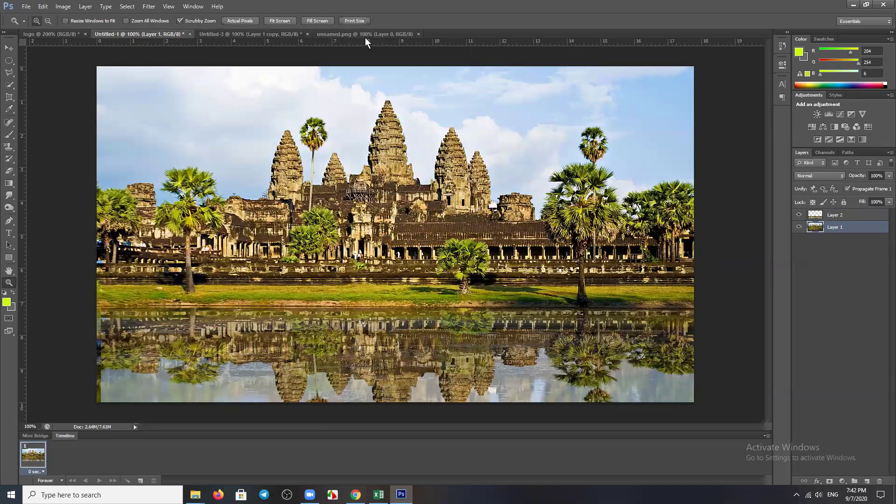
click(58, 34)
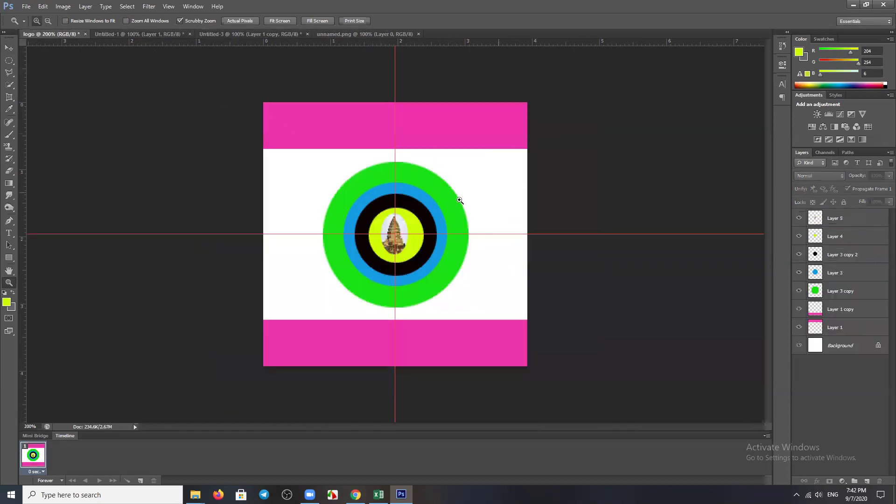